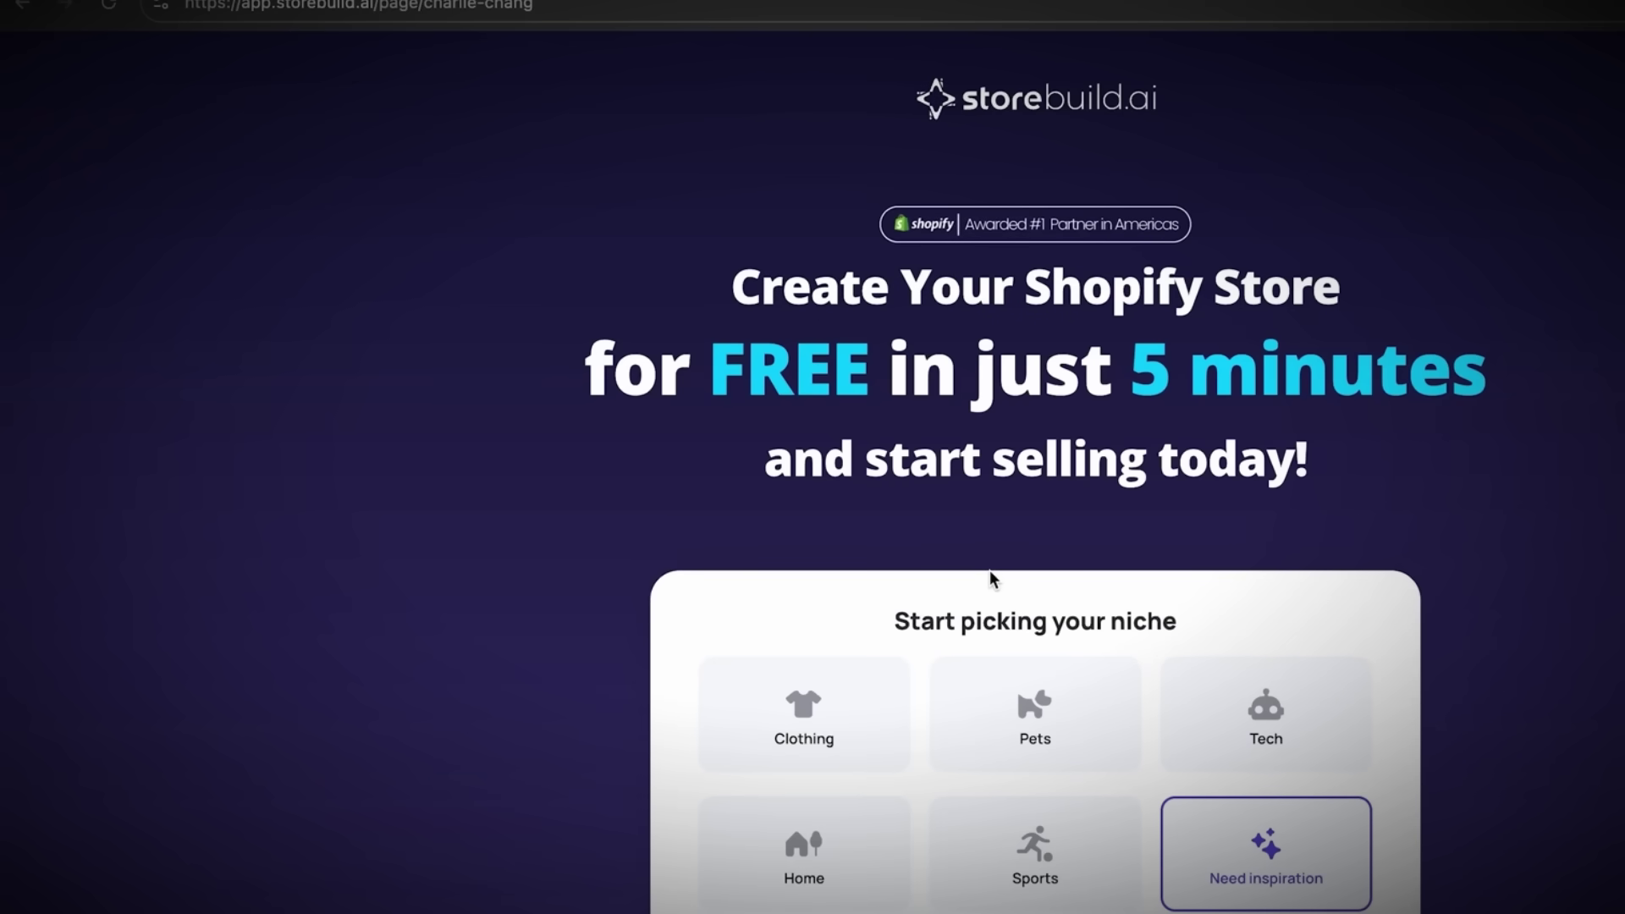
- Claim the free Storebuild.ai store, accepting marketing messages, and choose the Need inspiration niche
scroll(1084, 849, "down", 3)
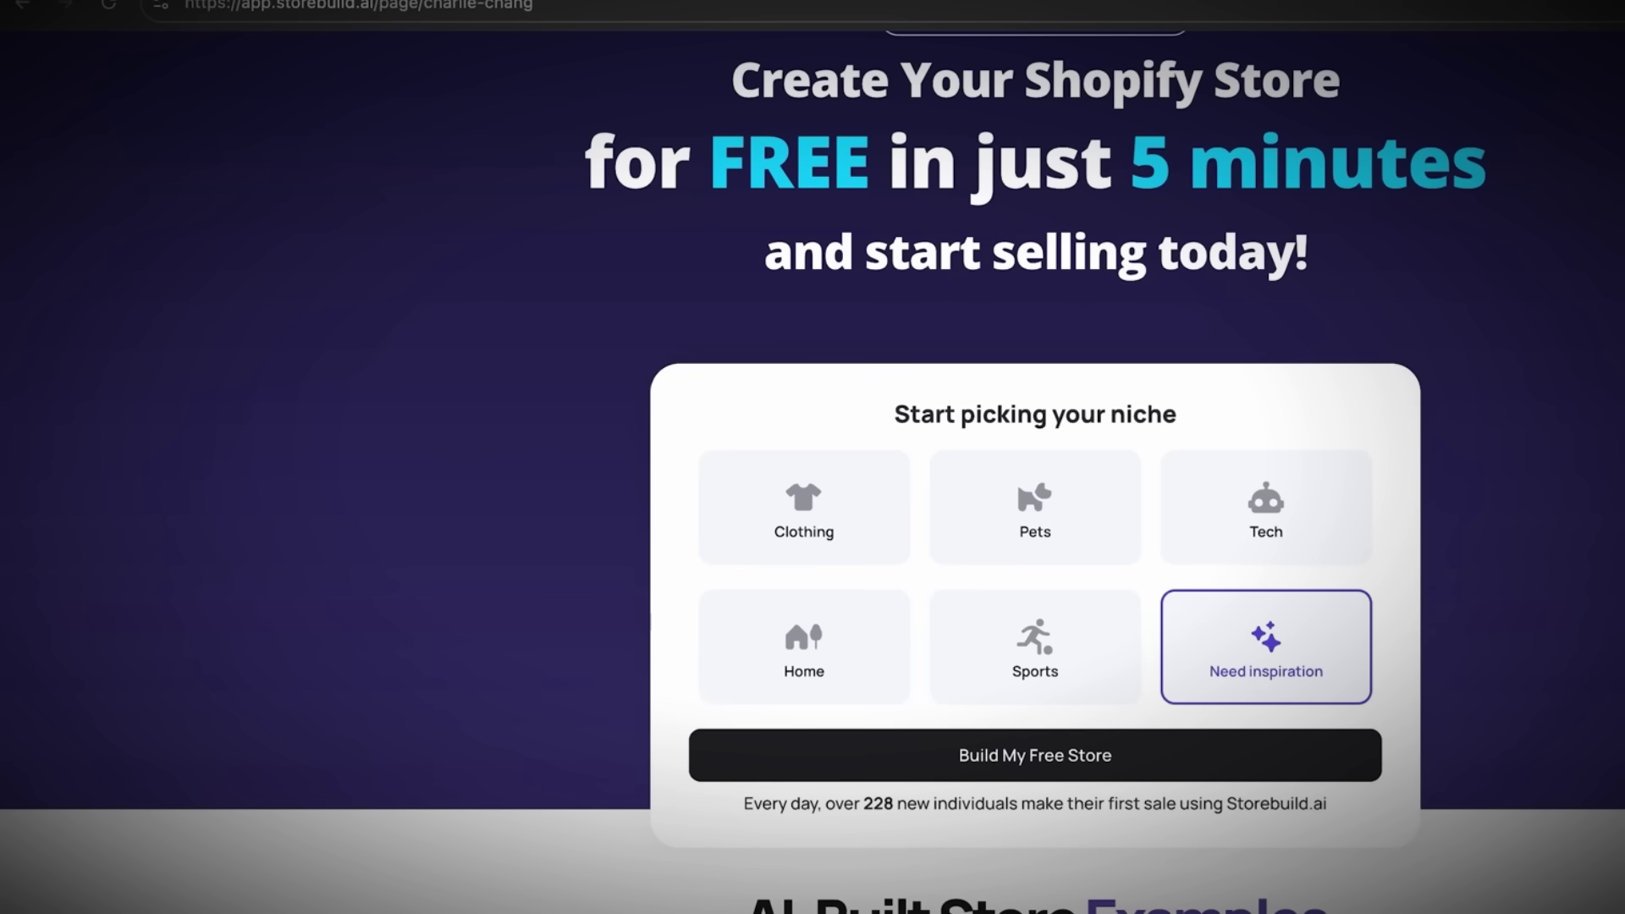
scroll(812, 474, "up", 2)
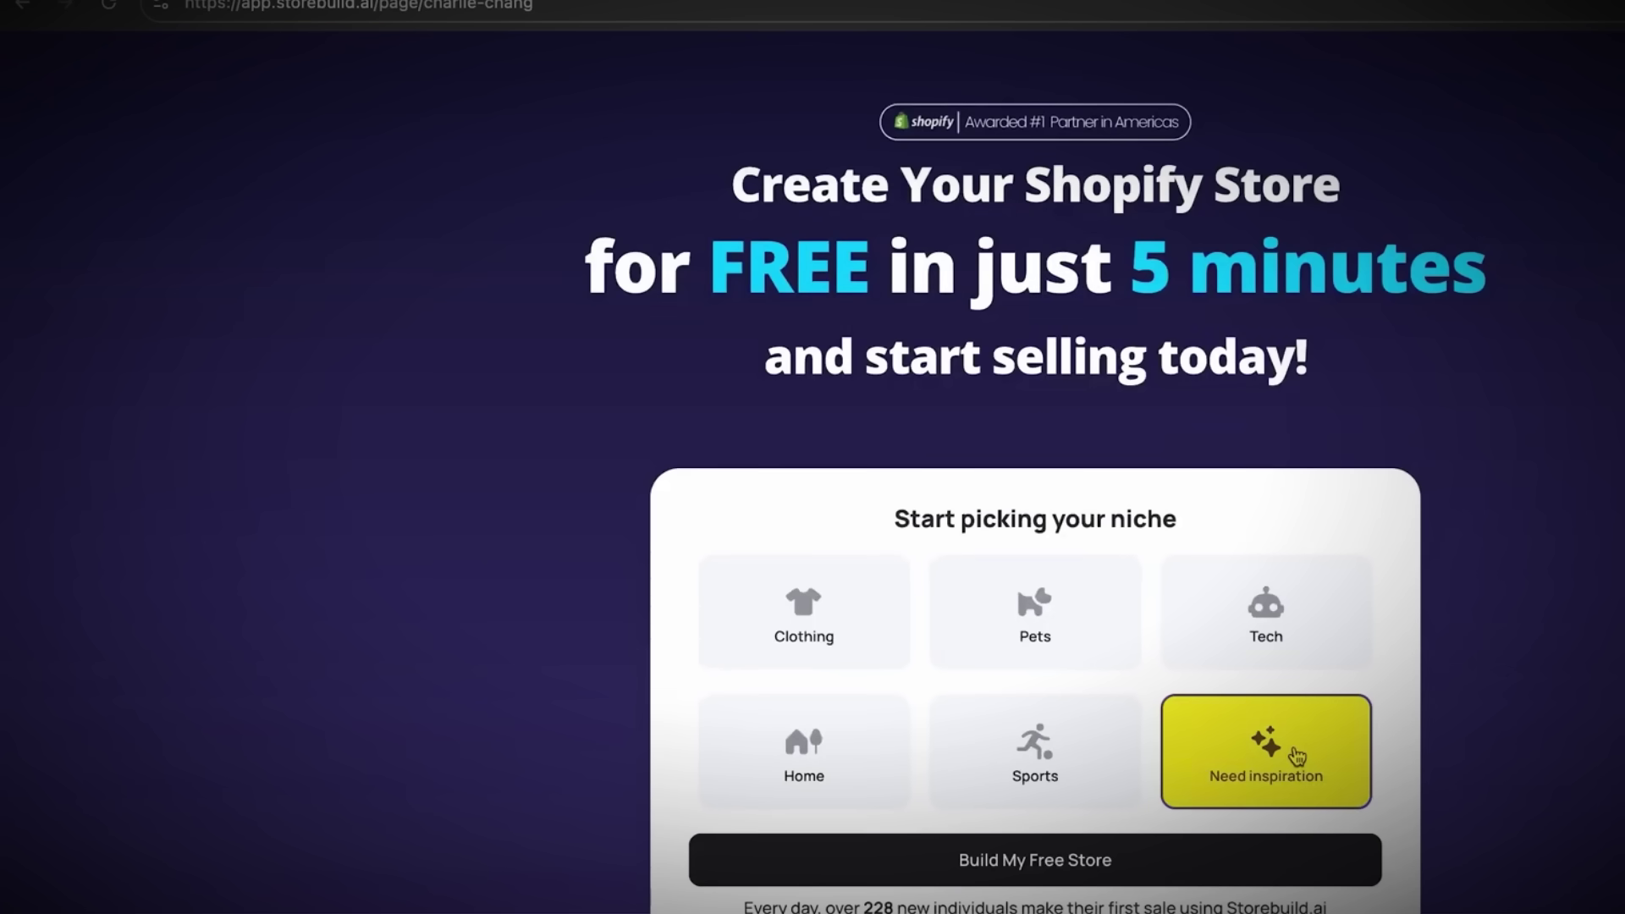
scroll(1297, 756, "down", 4)
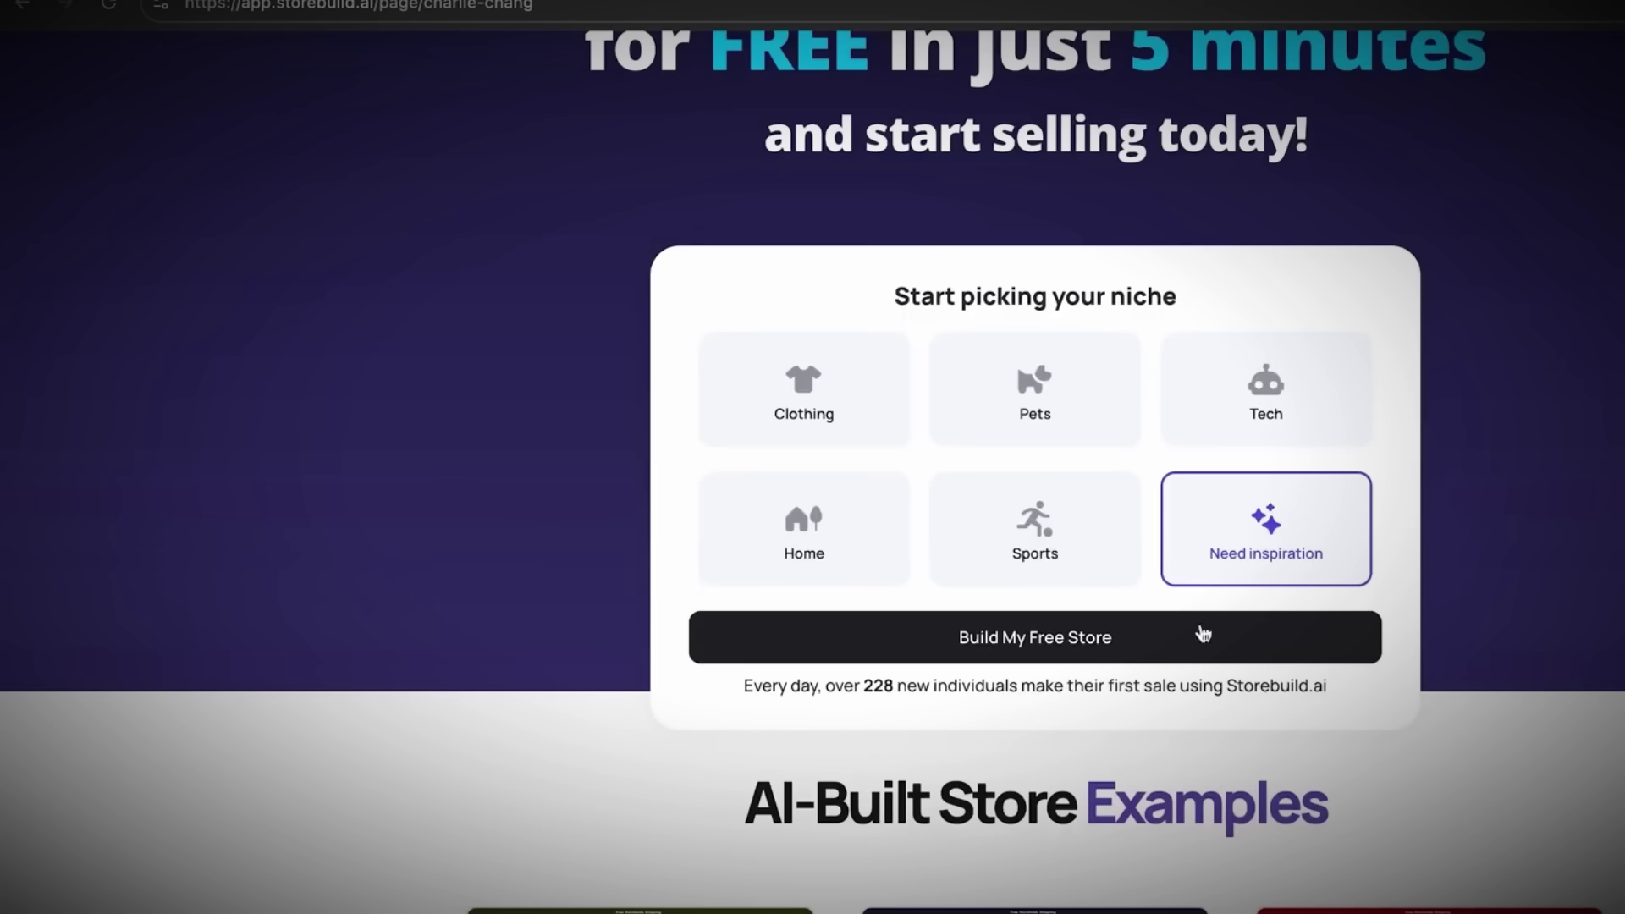
left_click(1065, 643)
left_click(1098, 587)
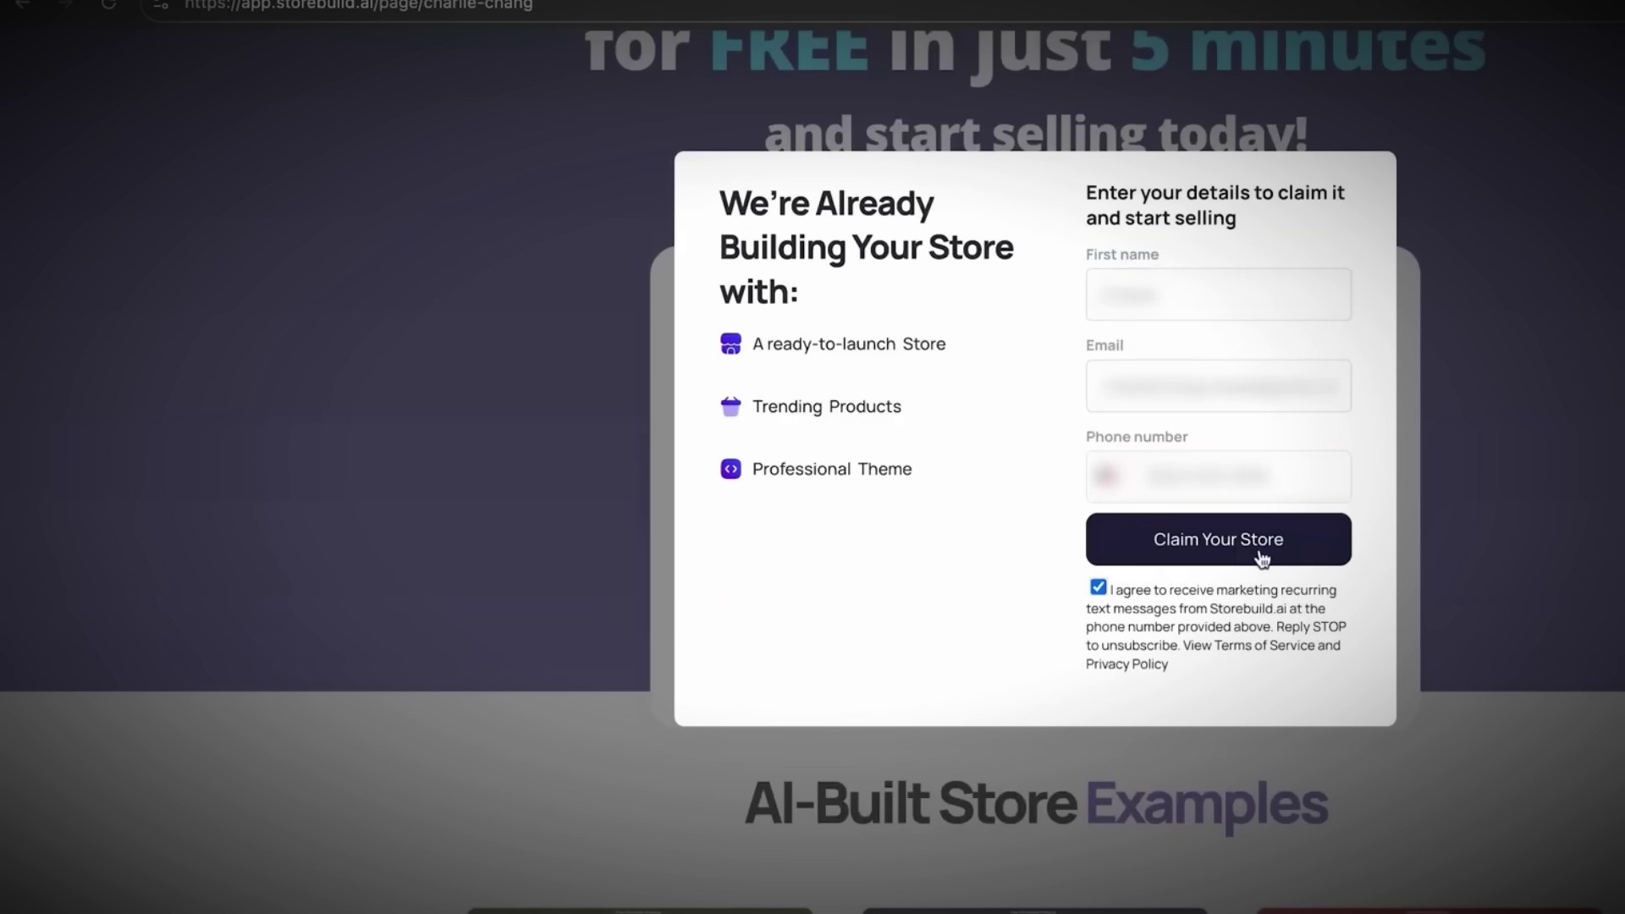
left_click(1244, 554)
left_click(1366, 738)
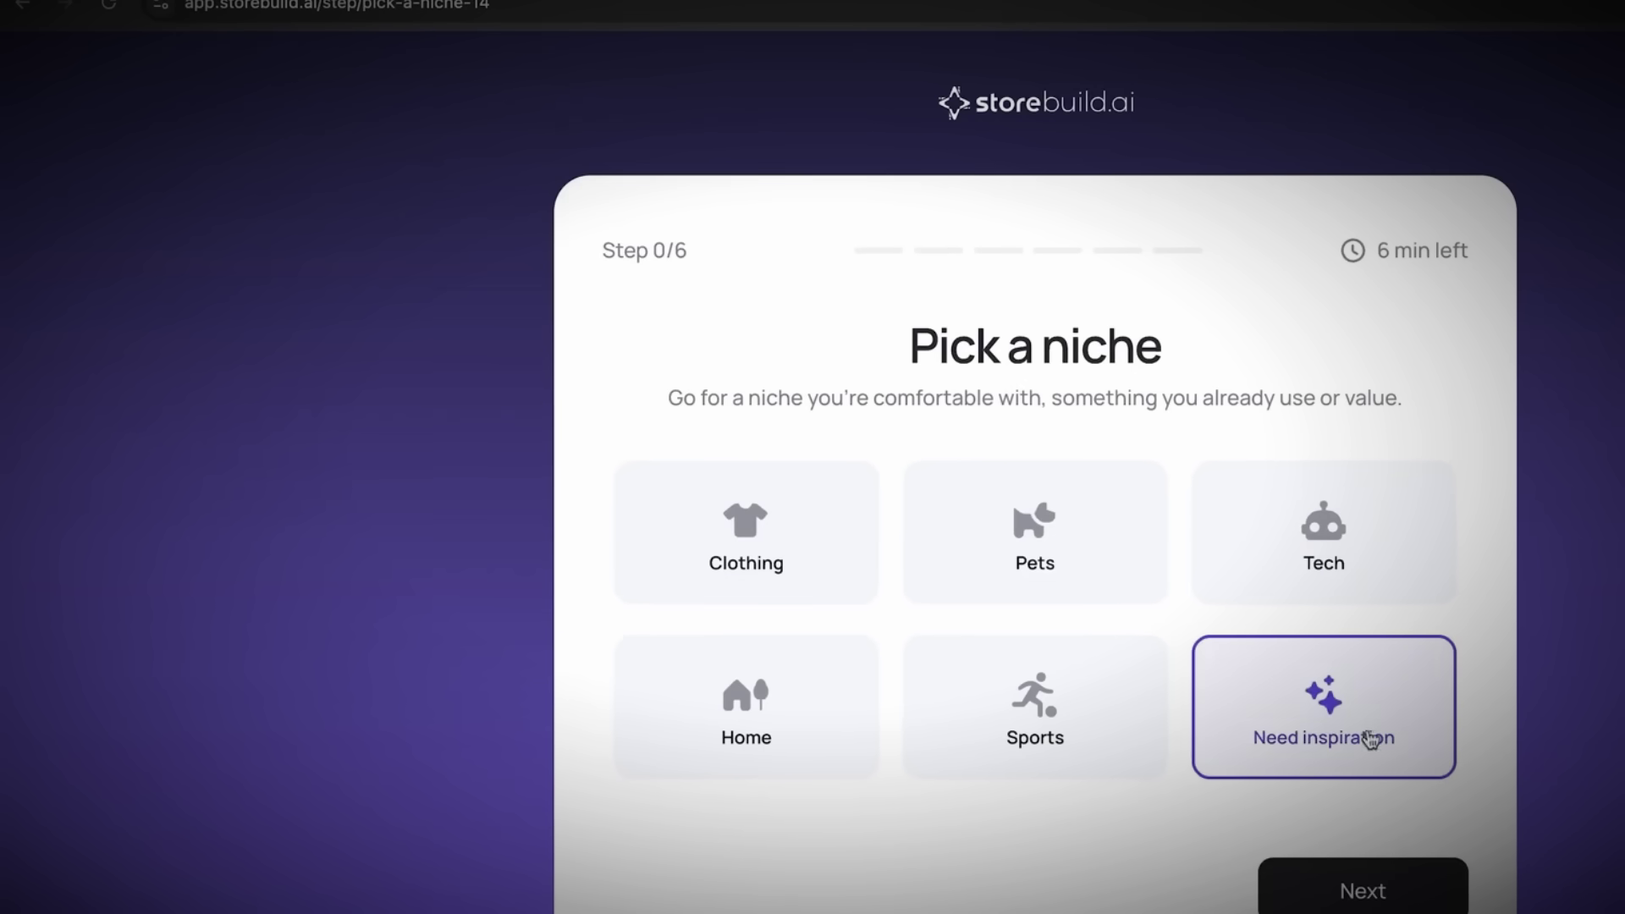
- Settle on the green colour scheme and the Your one-stop Tech shop banner, then claim the store
left_click(1397, 785)
left_click(1354, 884)
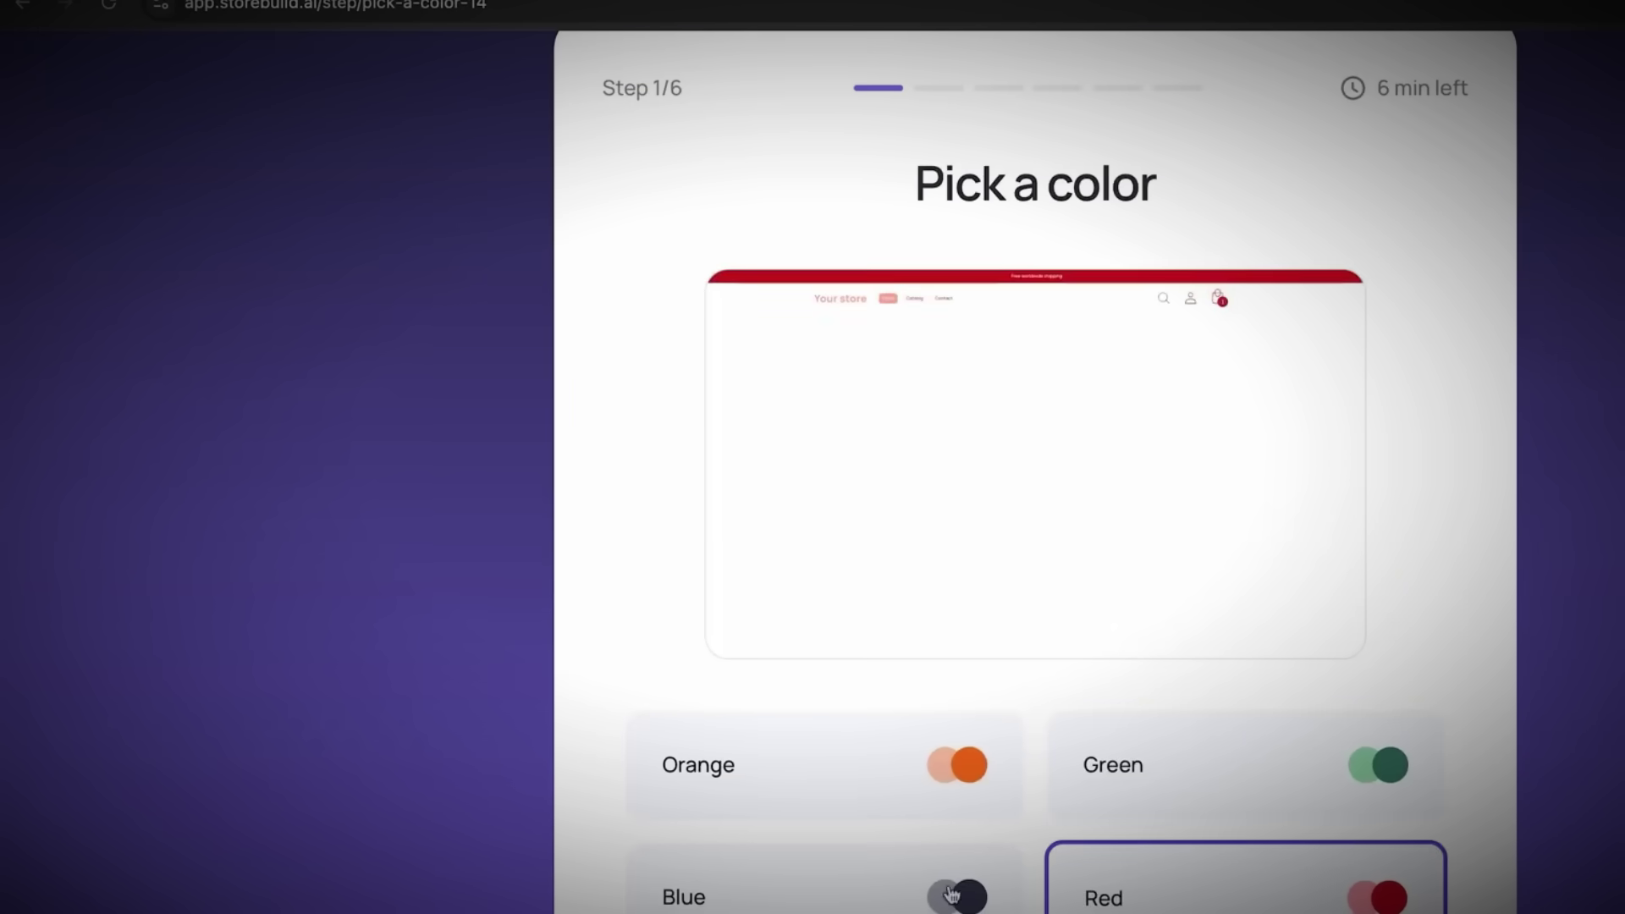
left_click(1193, 757)
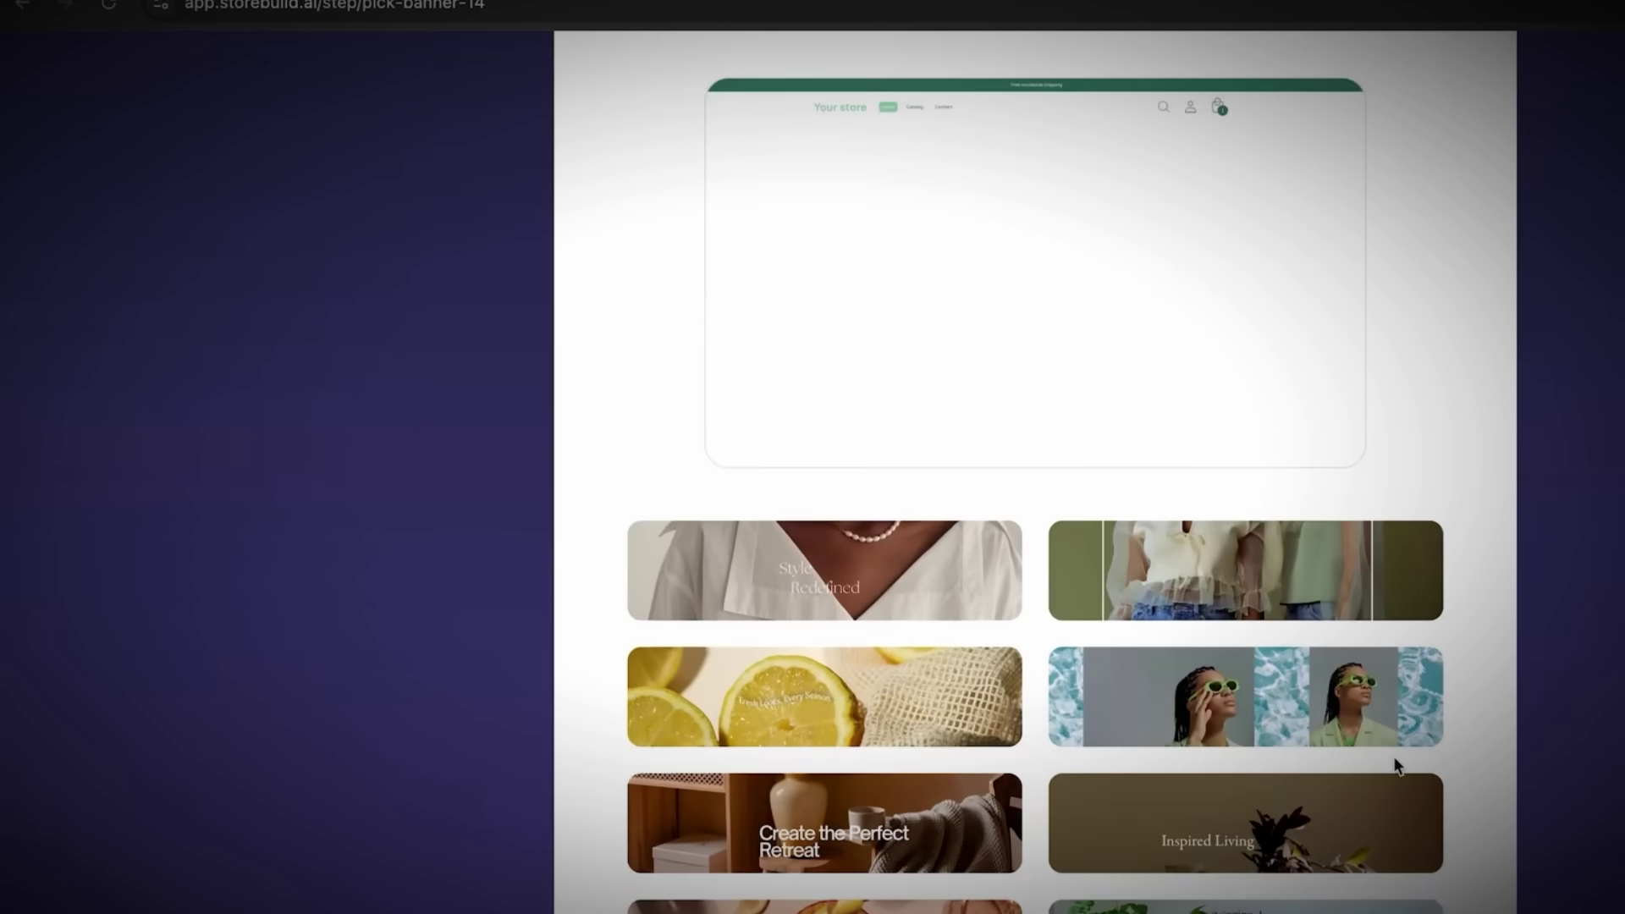
scroll(859, 893, "down", 10)
left_click(859, 893)
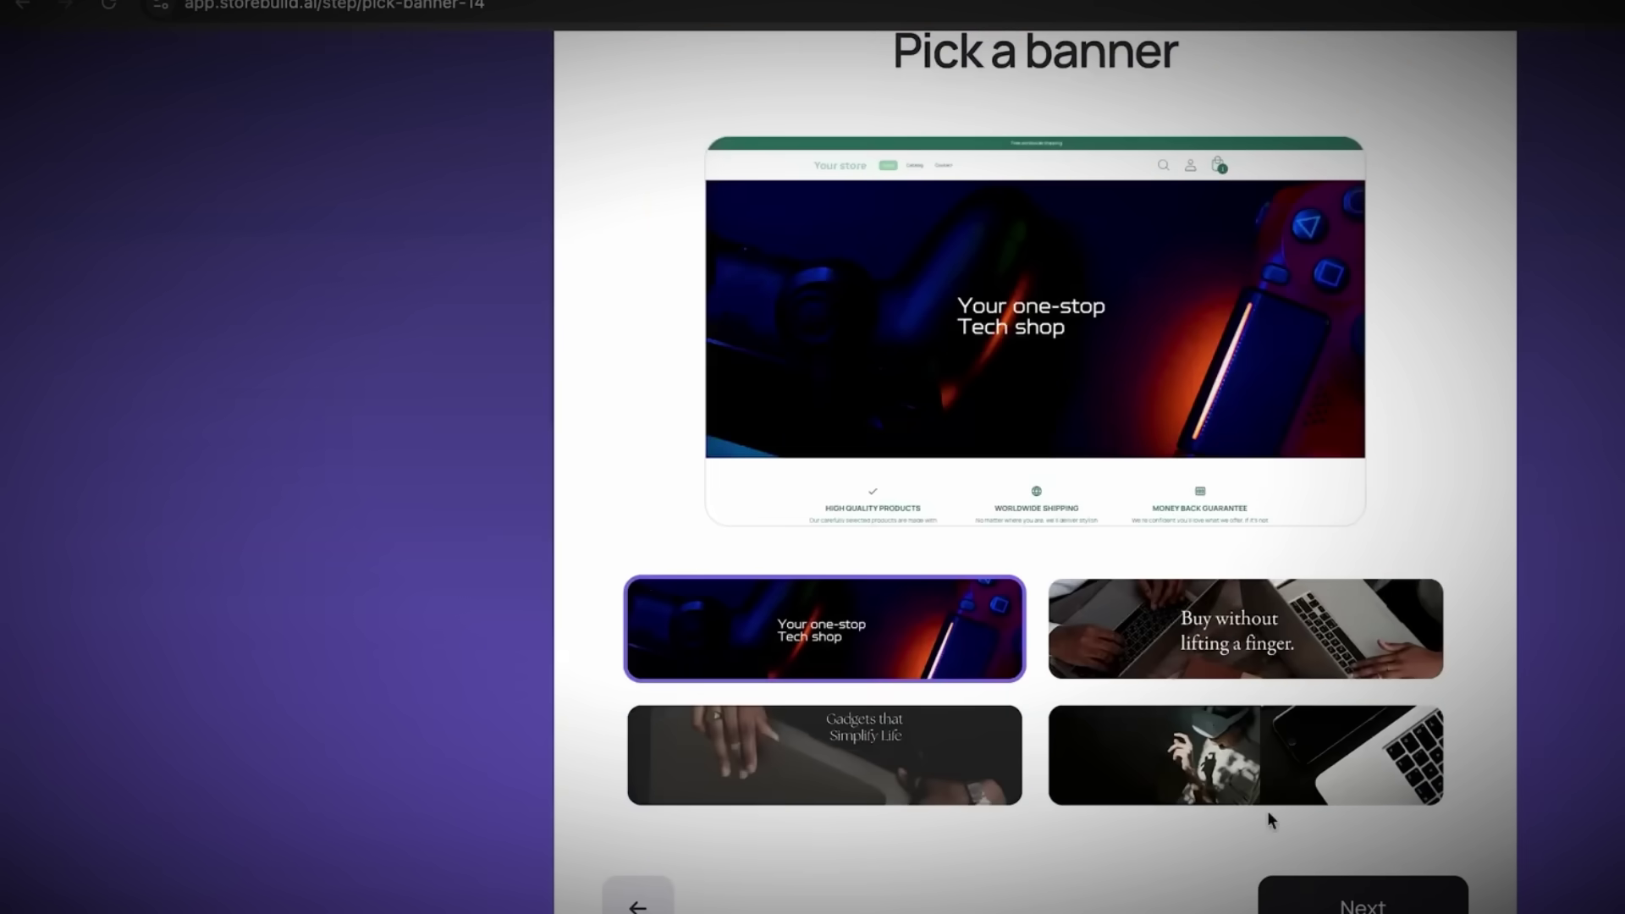
left_click(1354, 904)
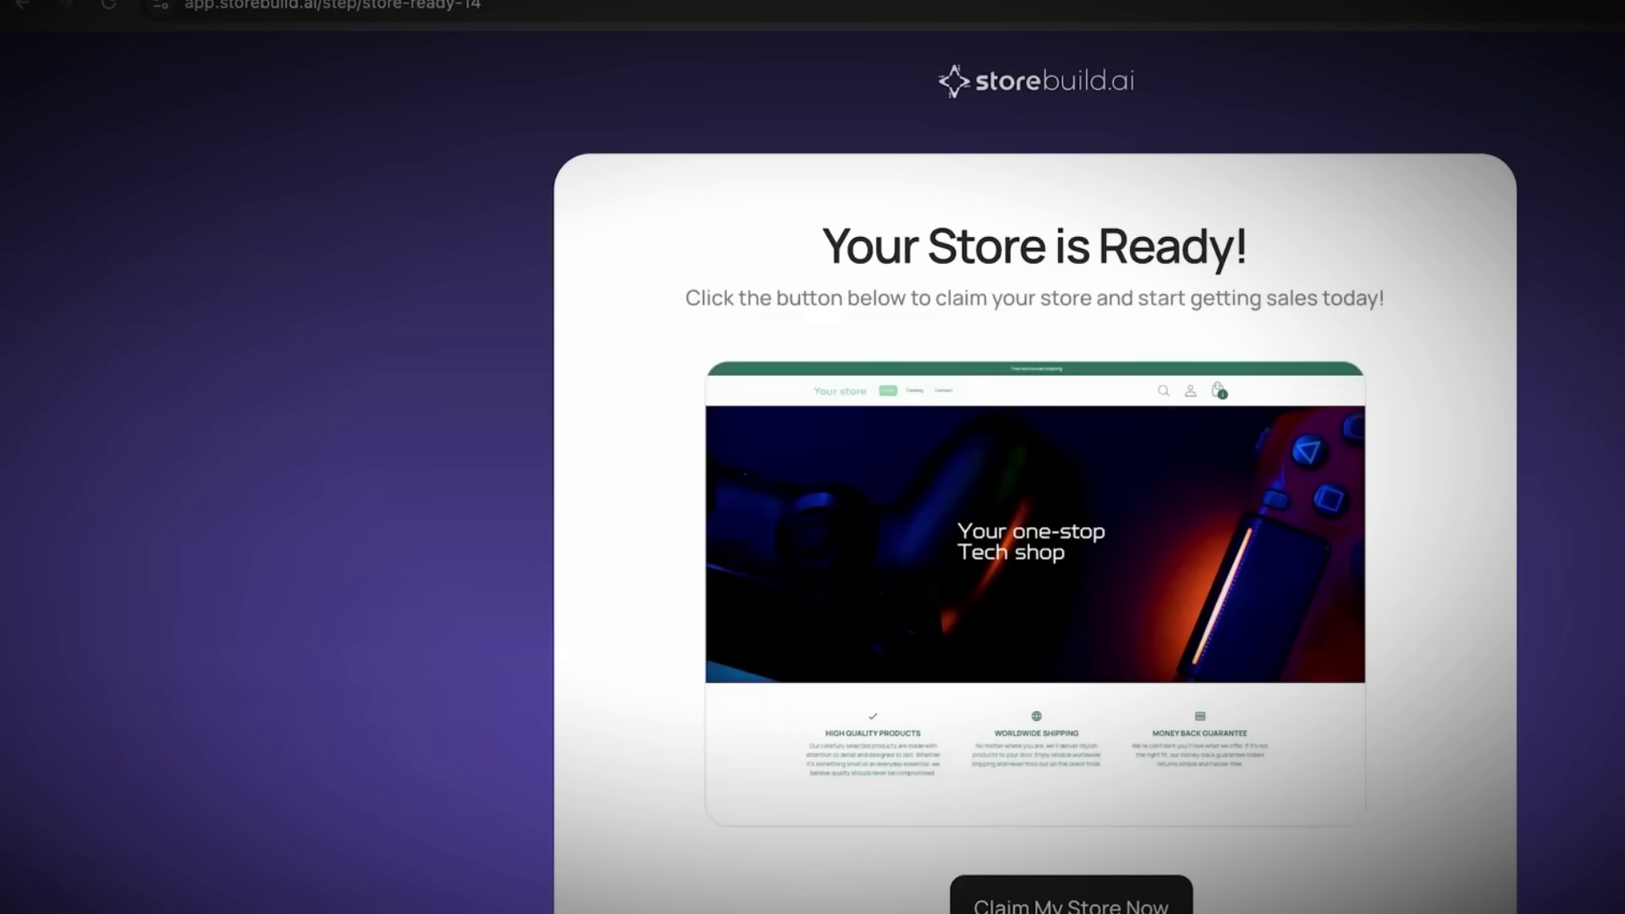
left_click(1101, 907)
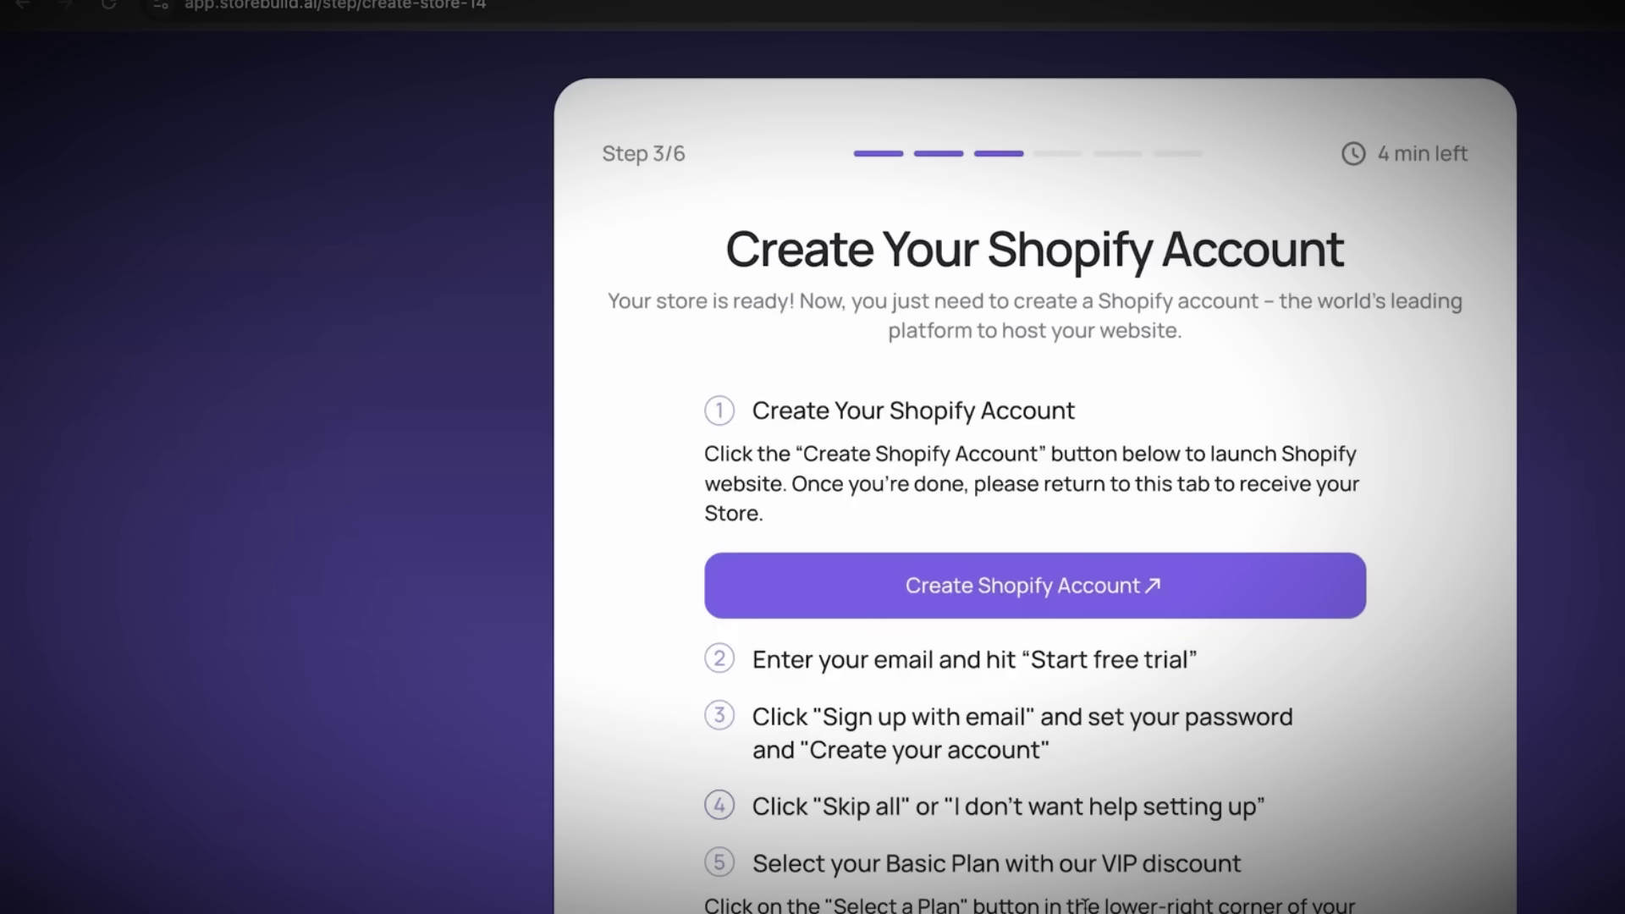
scroll(1084, 903, "down", 1)
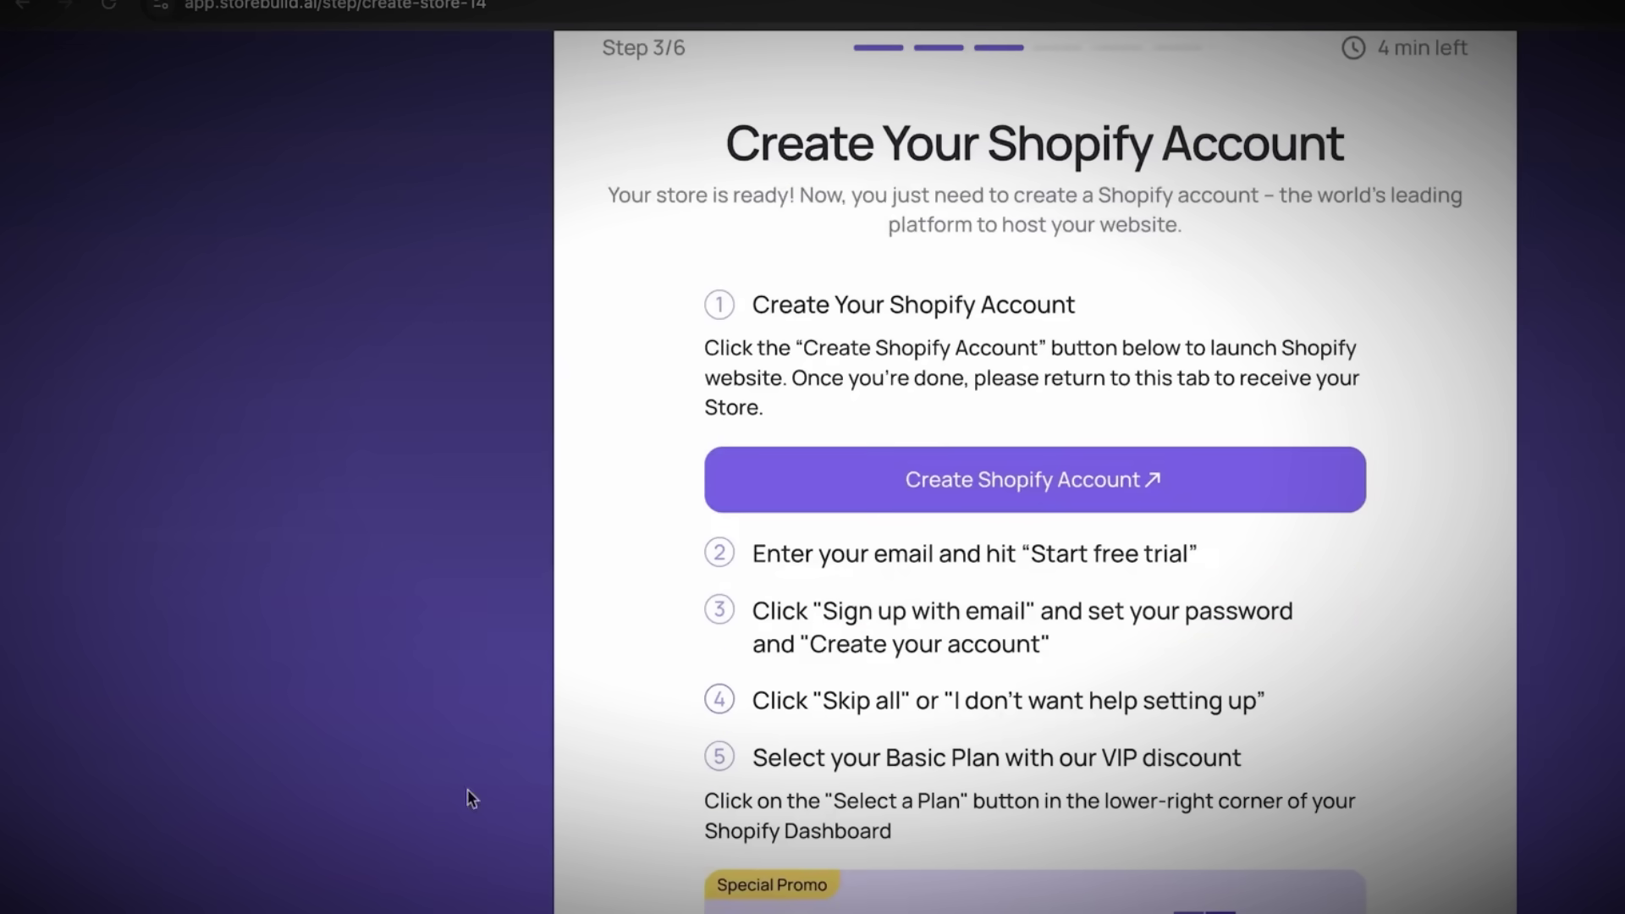
scroll(1007, 749, "down", 1)
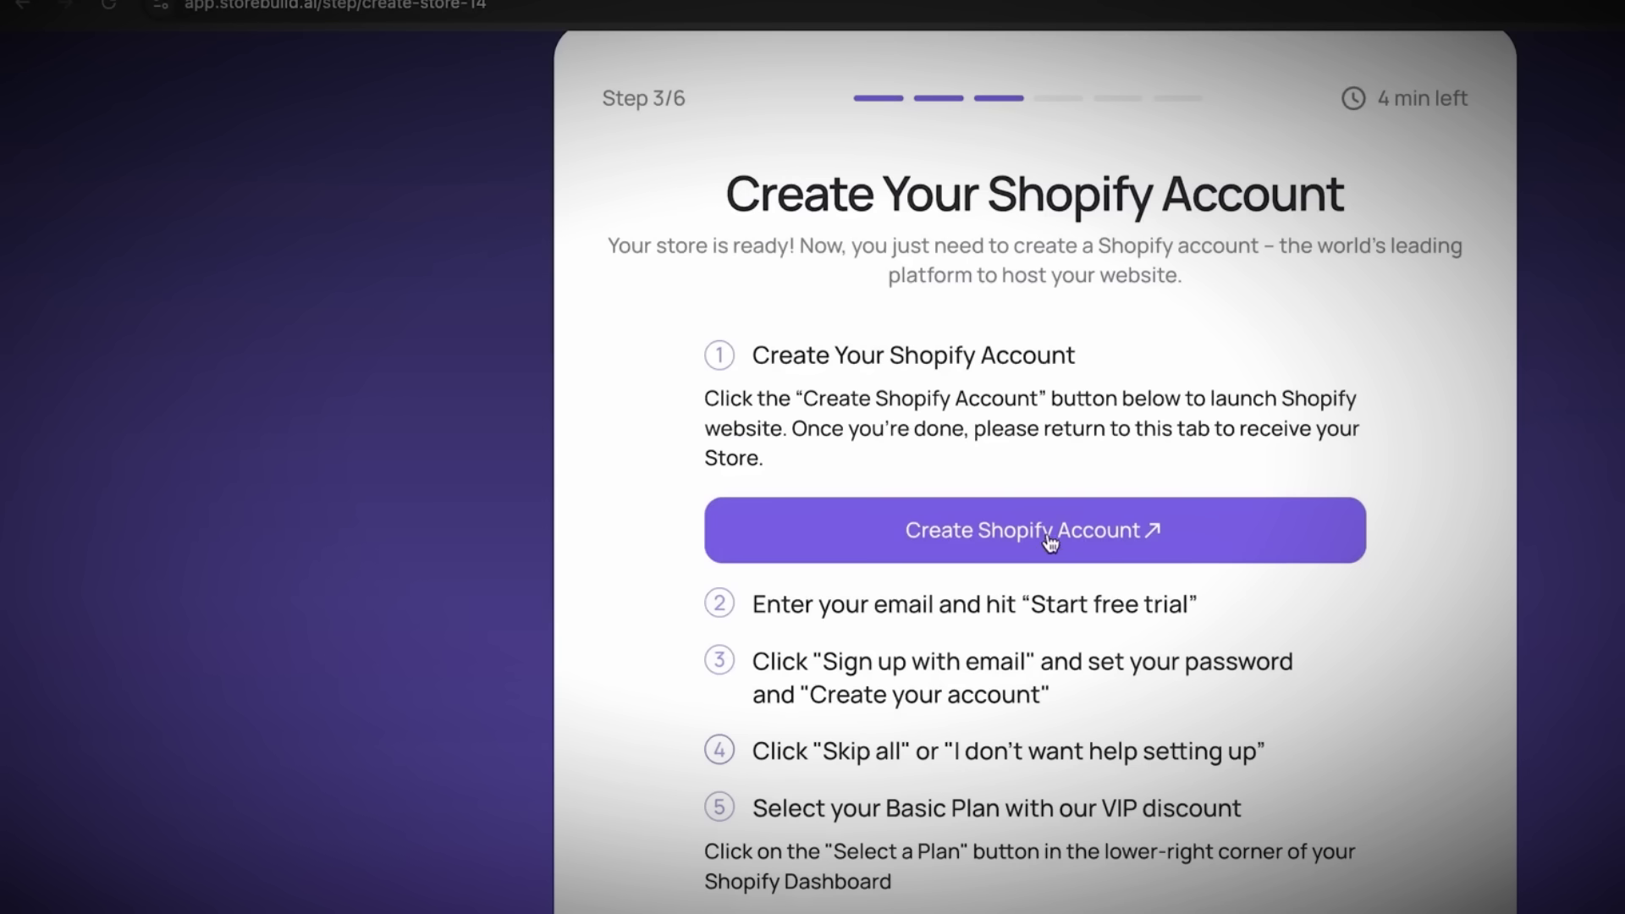
- Create the Shopify account through Start free trial, skip setup, and select Try Basic
left_click(1007, 114)
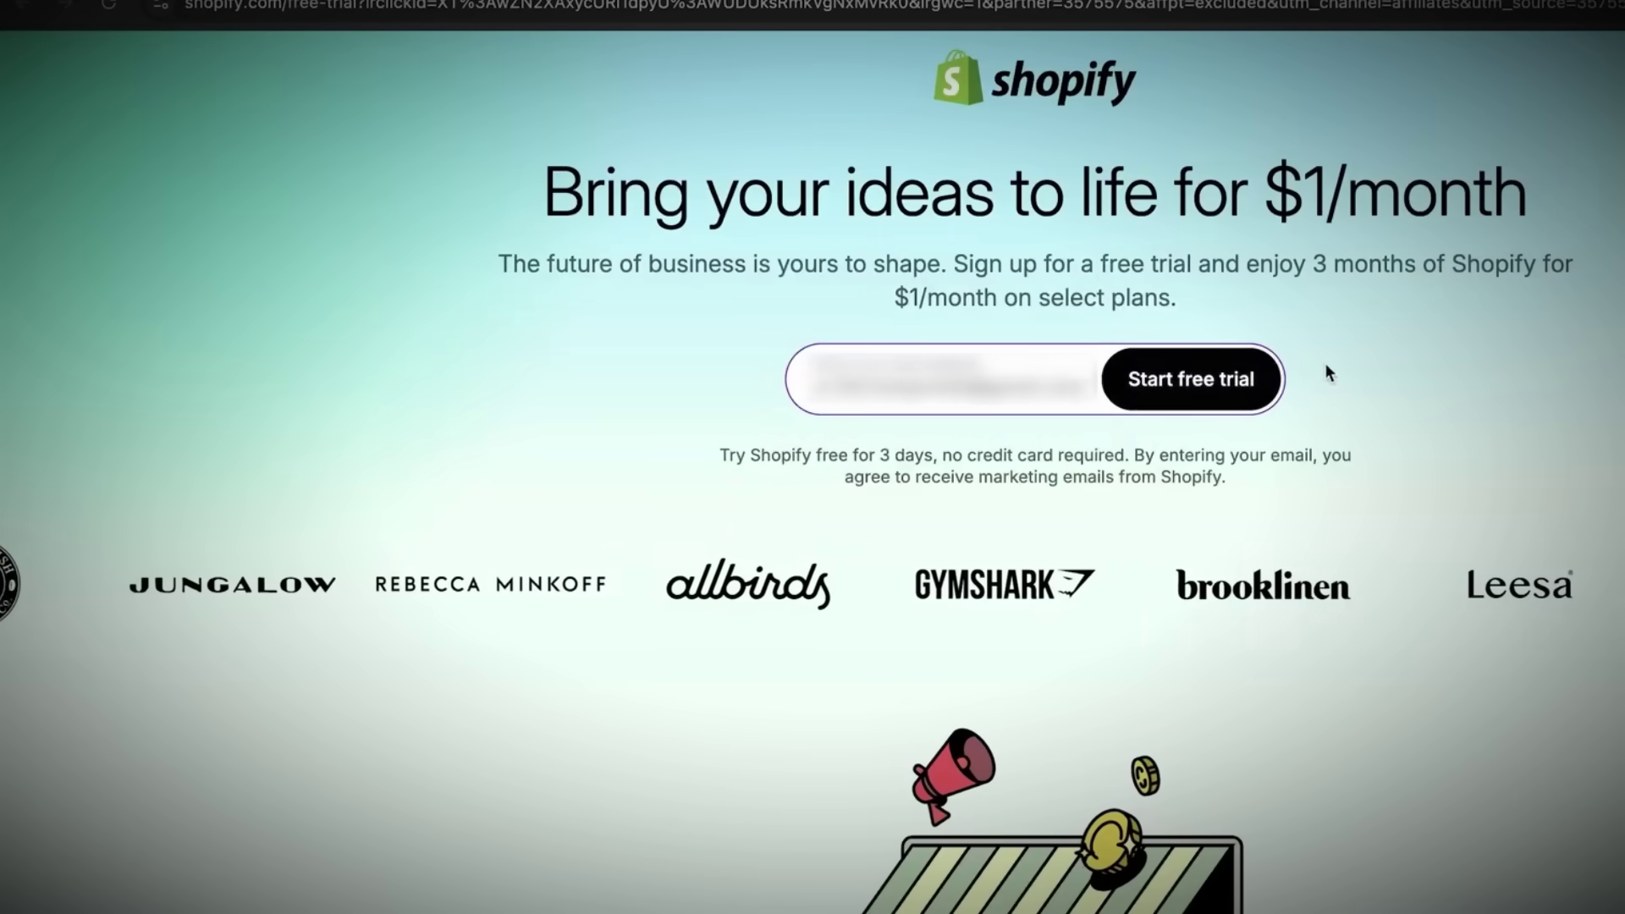
left_click(1227, 389)
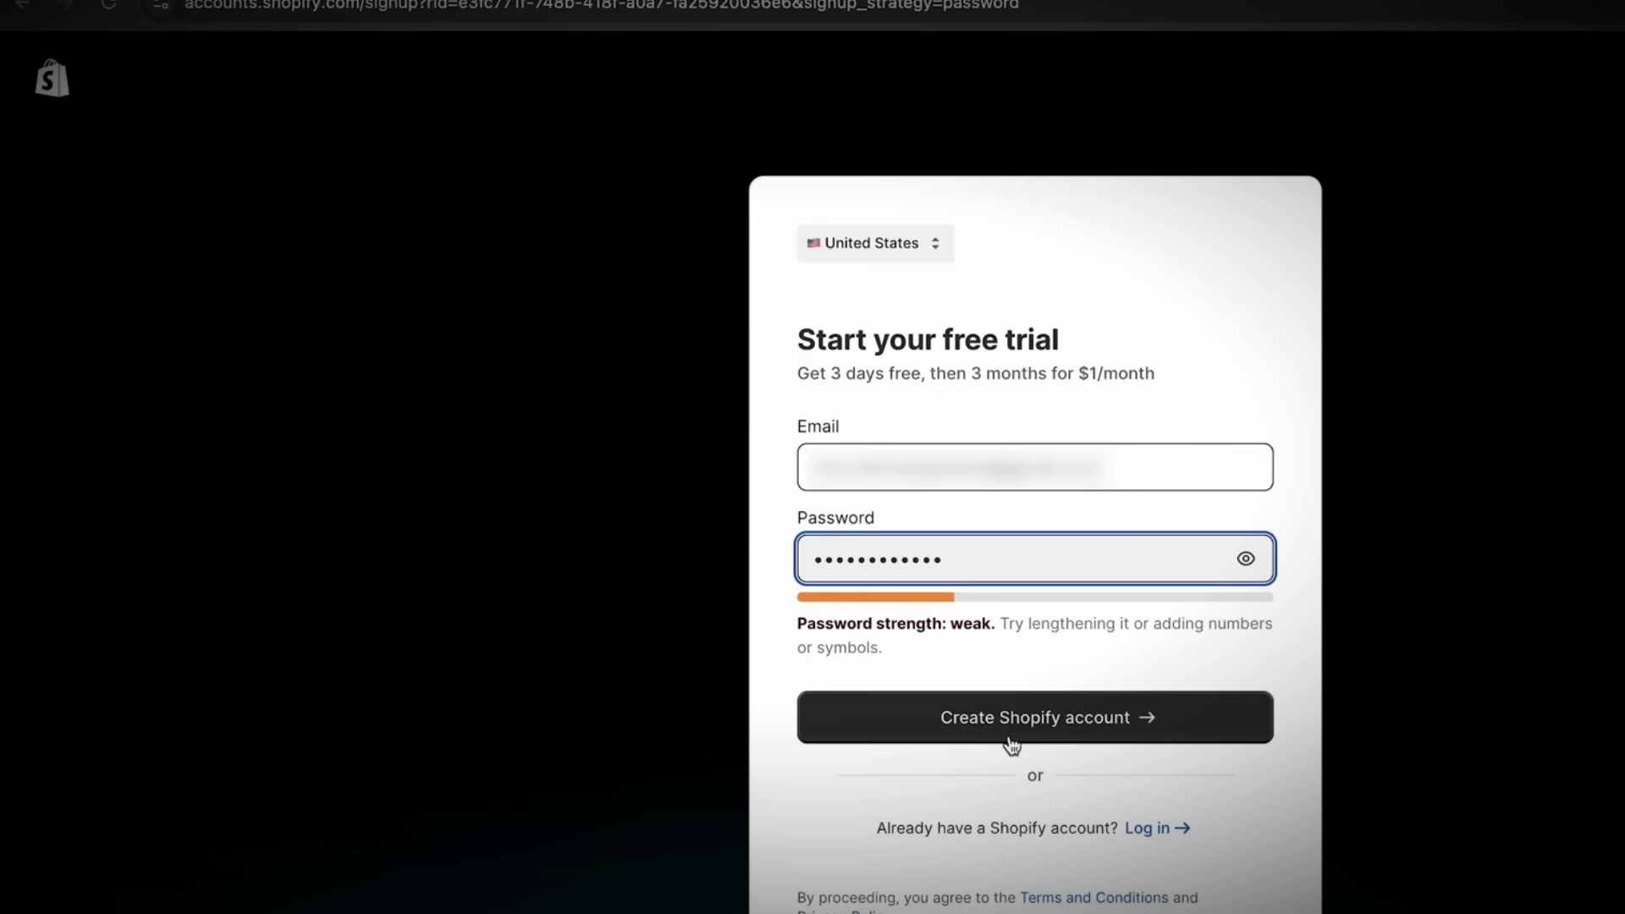
left_click(1012, 745)
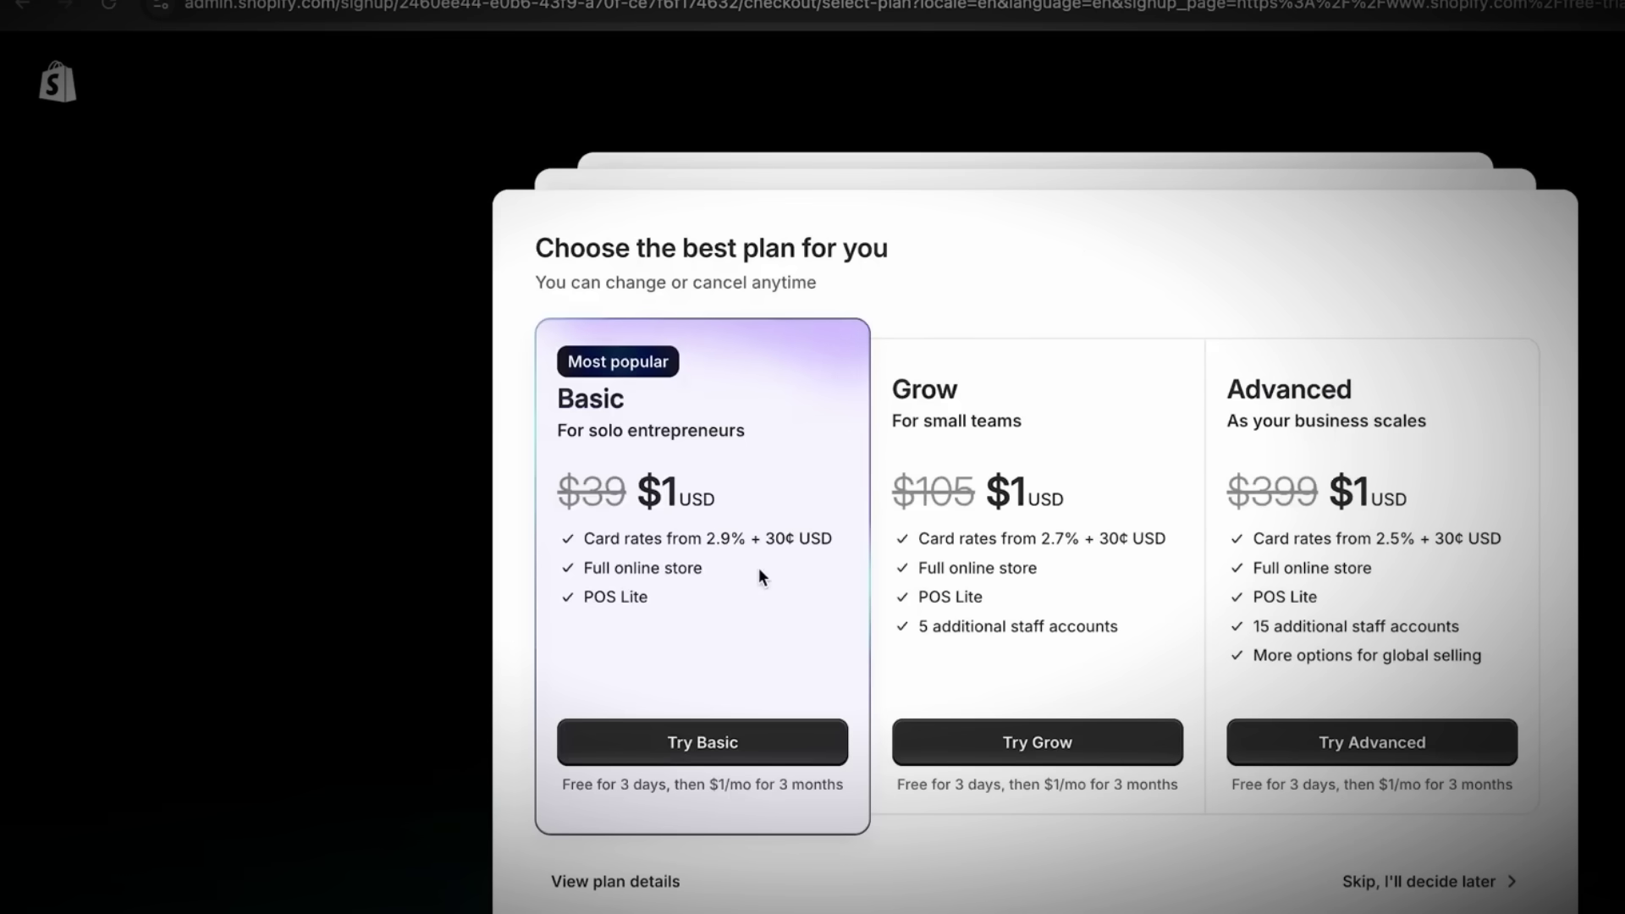
left_click(753, 743)
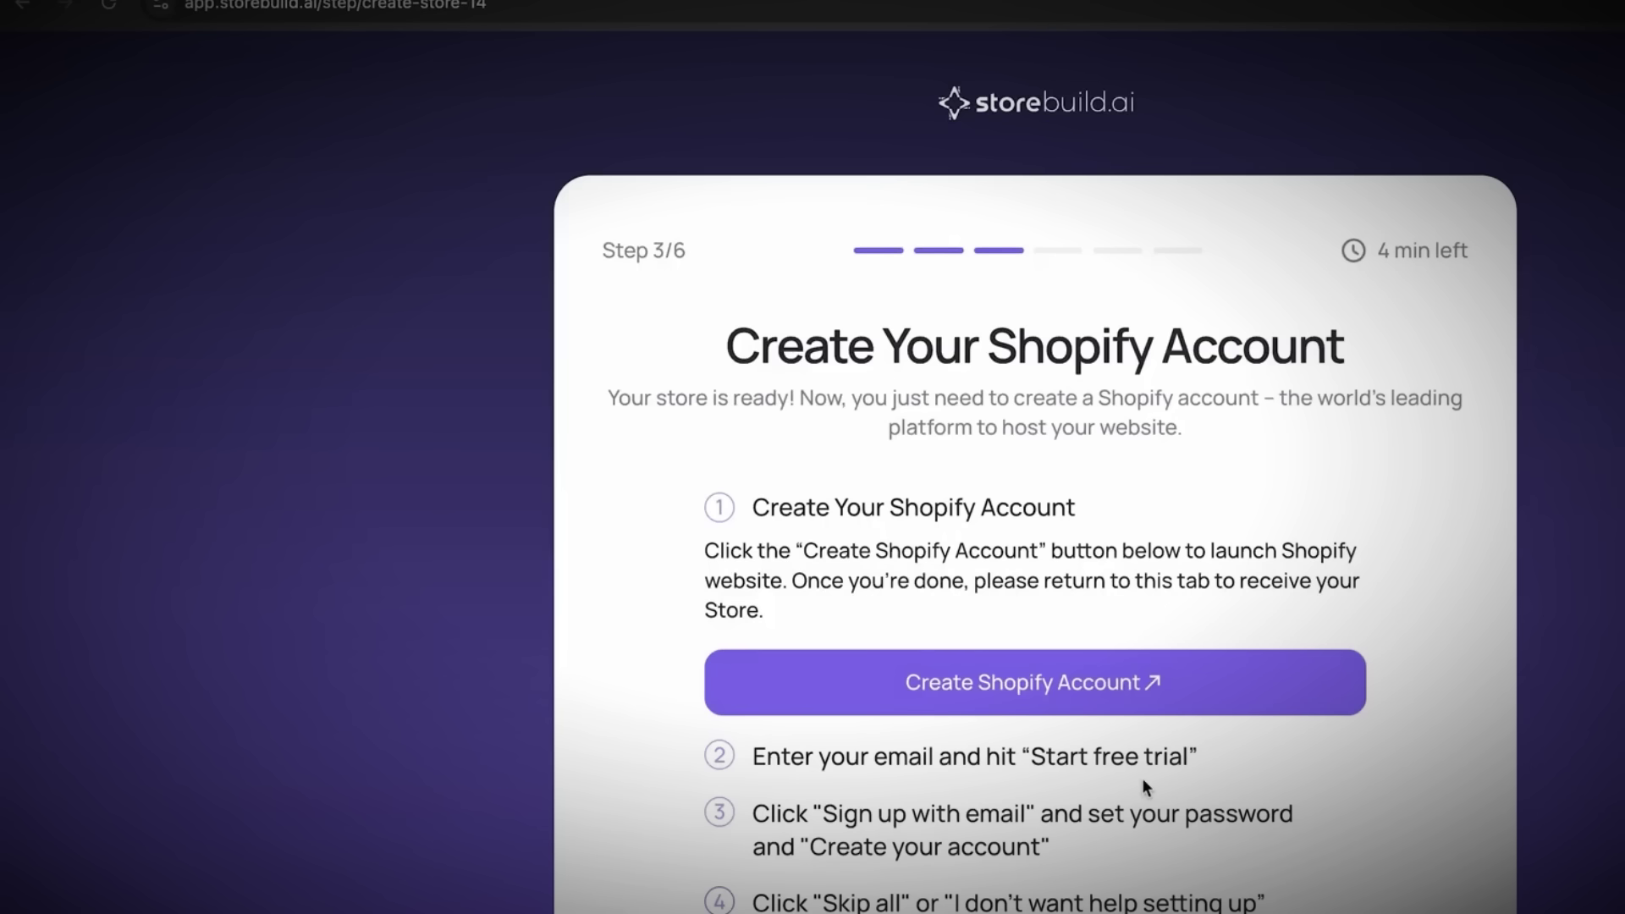
- Copy the Shopify store's admin URL into Storebuild.ai's store URL field and save it
scroll(1141, 779, "down", 5)
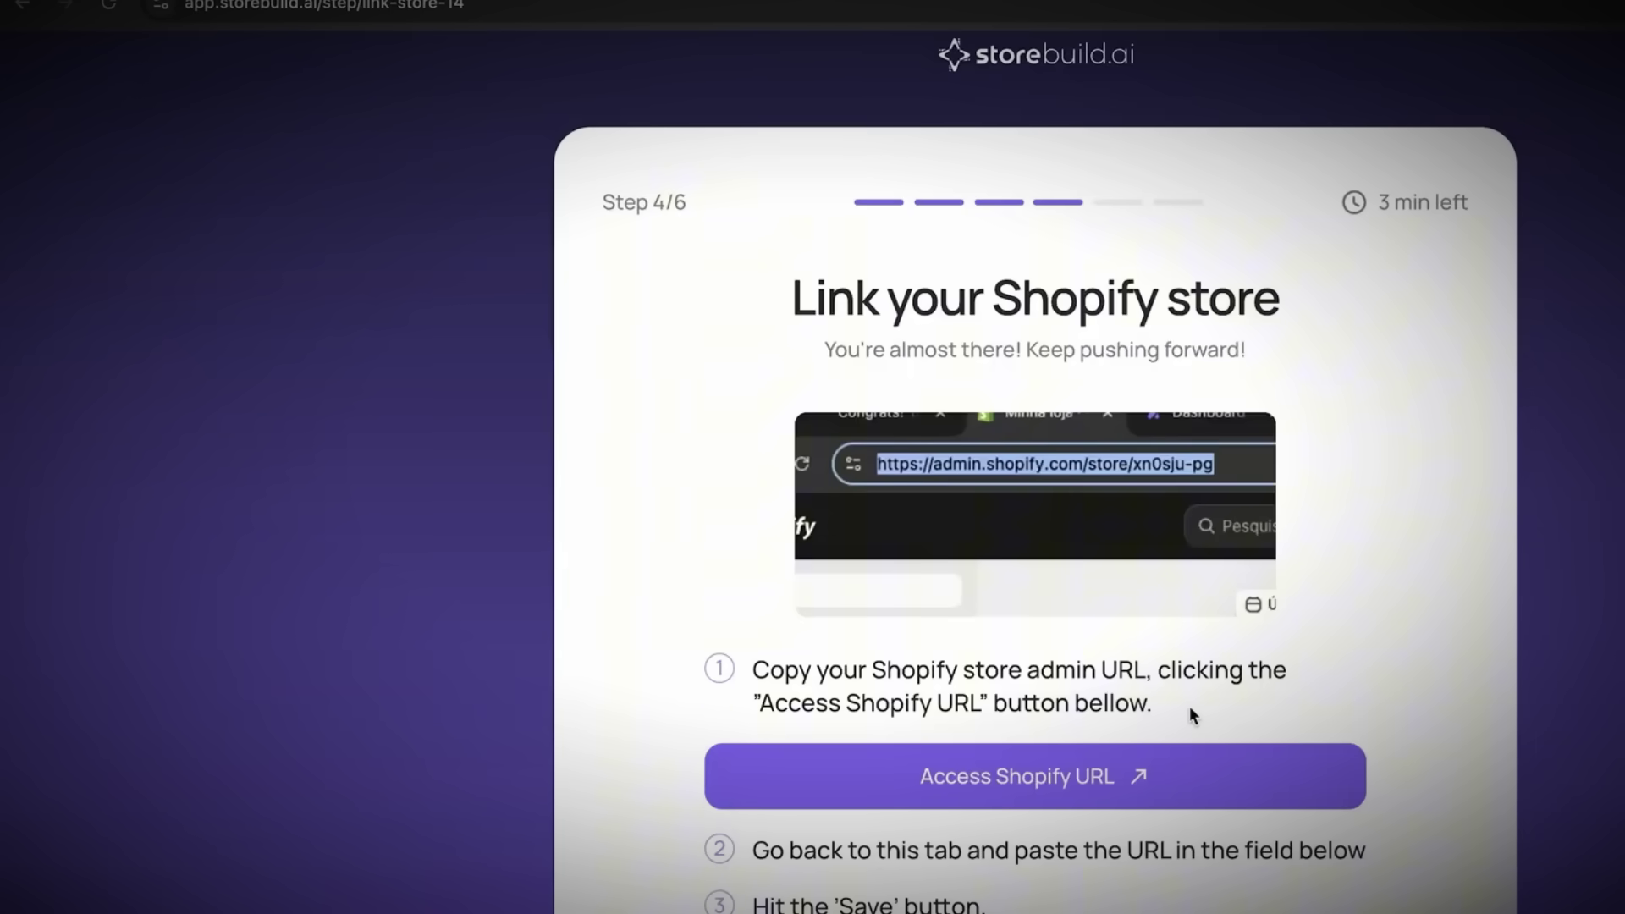
left_click(1068, 789)
left_click(415, 4)
key("ctrl+c")
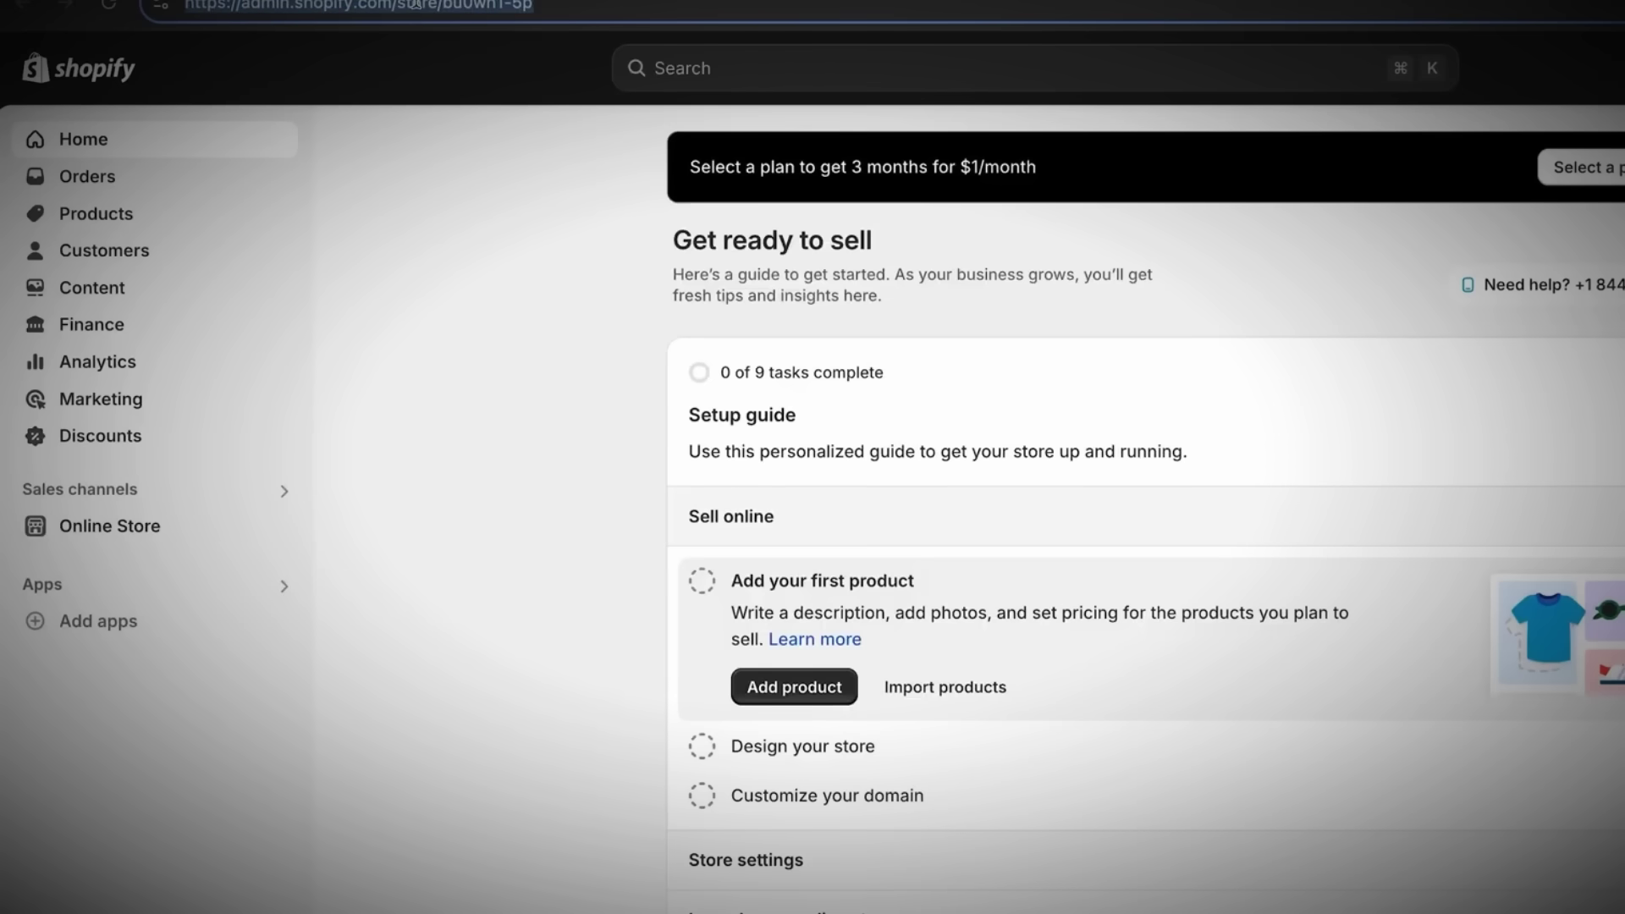
left_click(1135, 719)
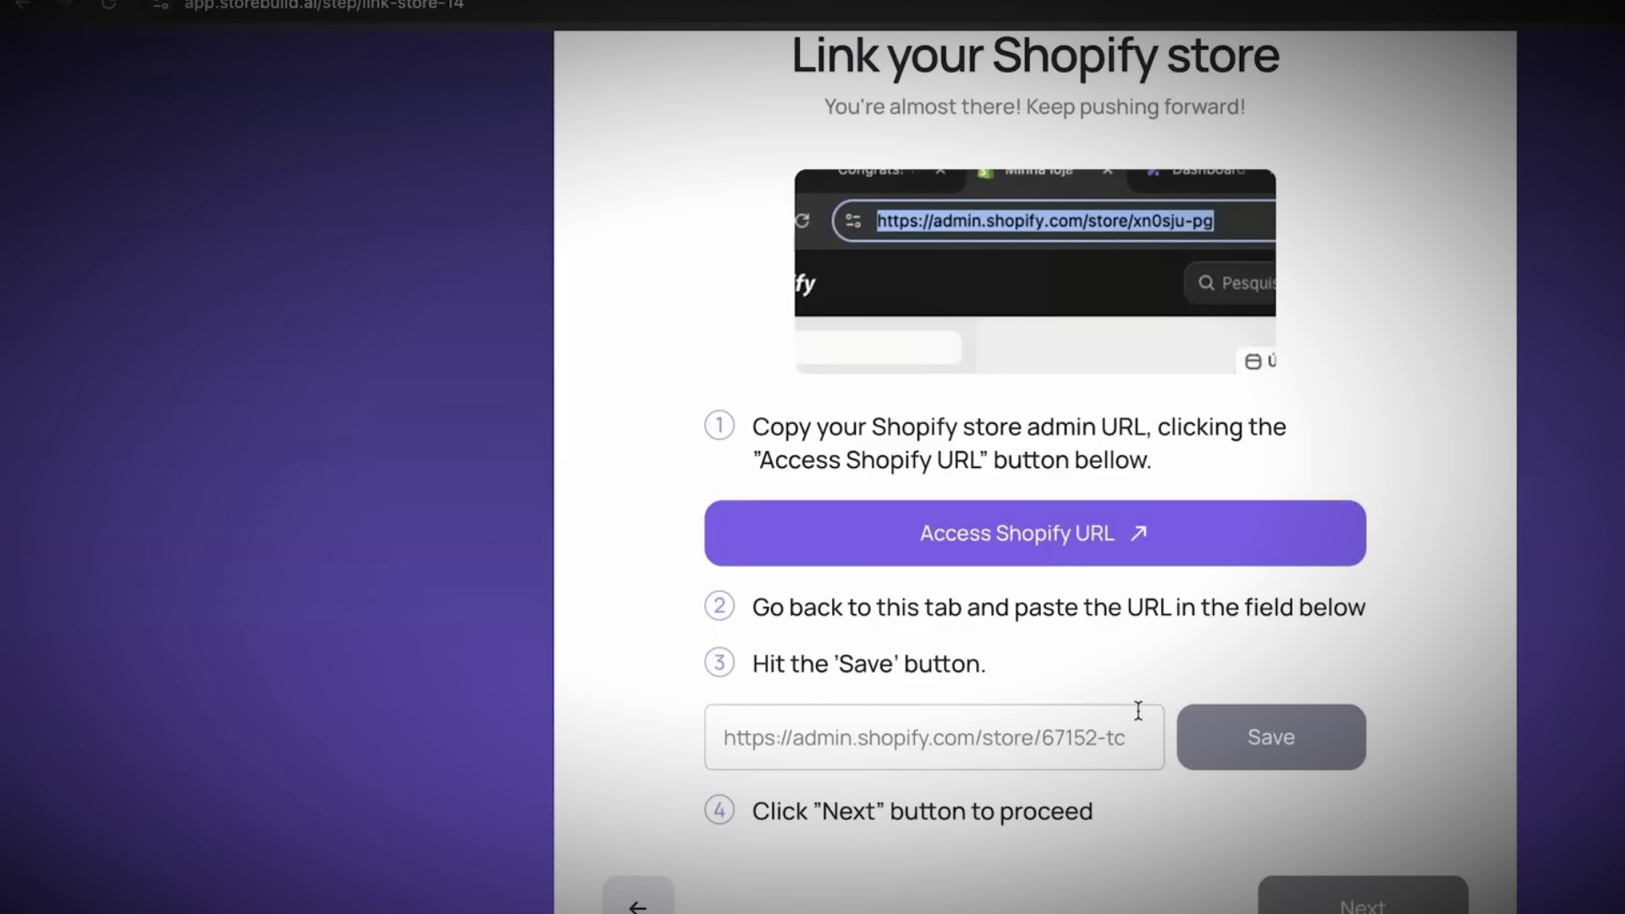
key("ctrl+v")
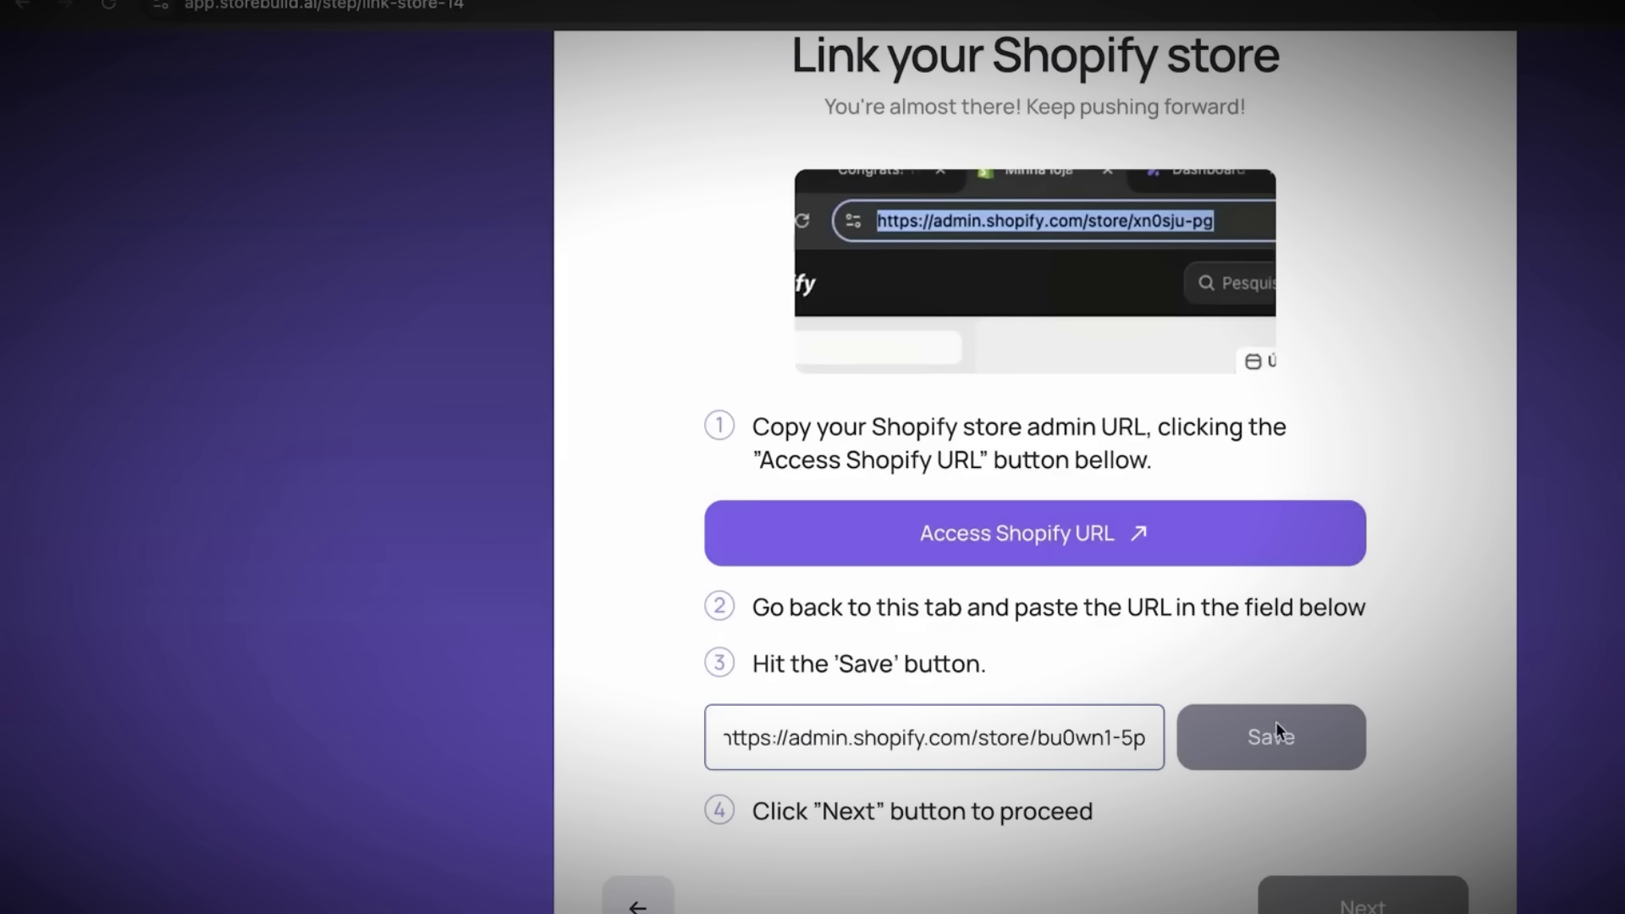
left_click(1279, 733)
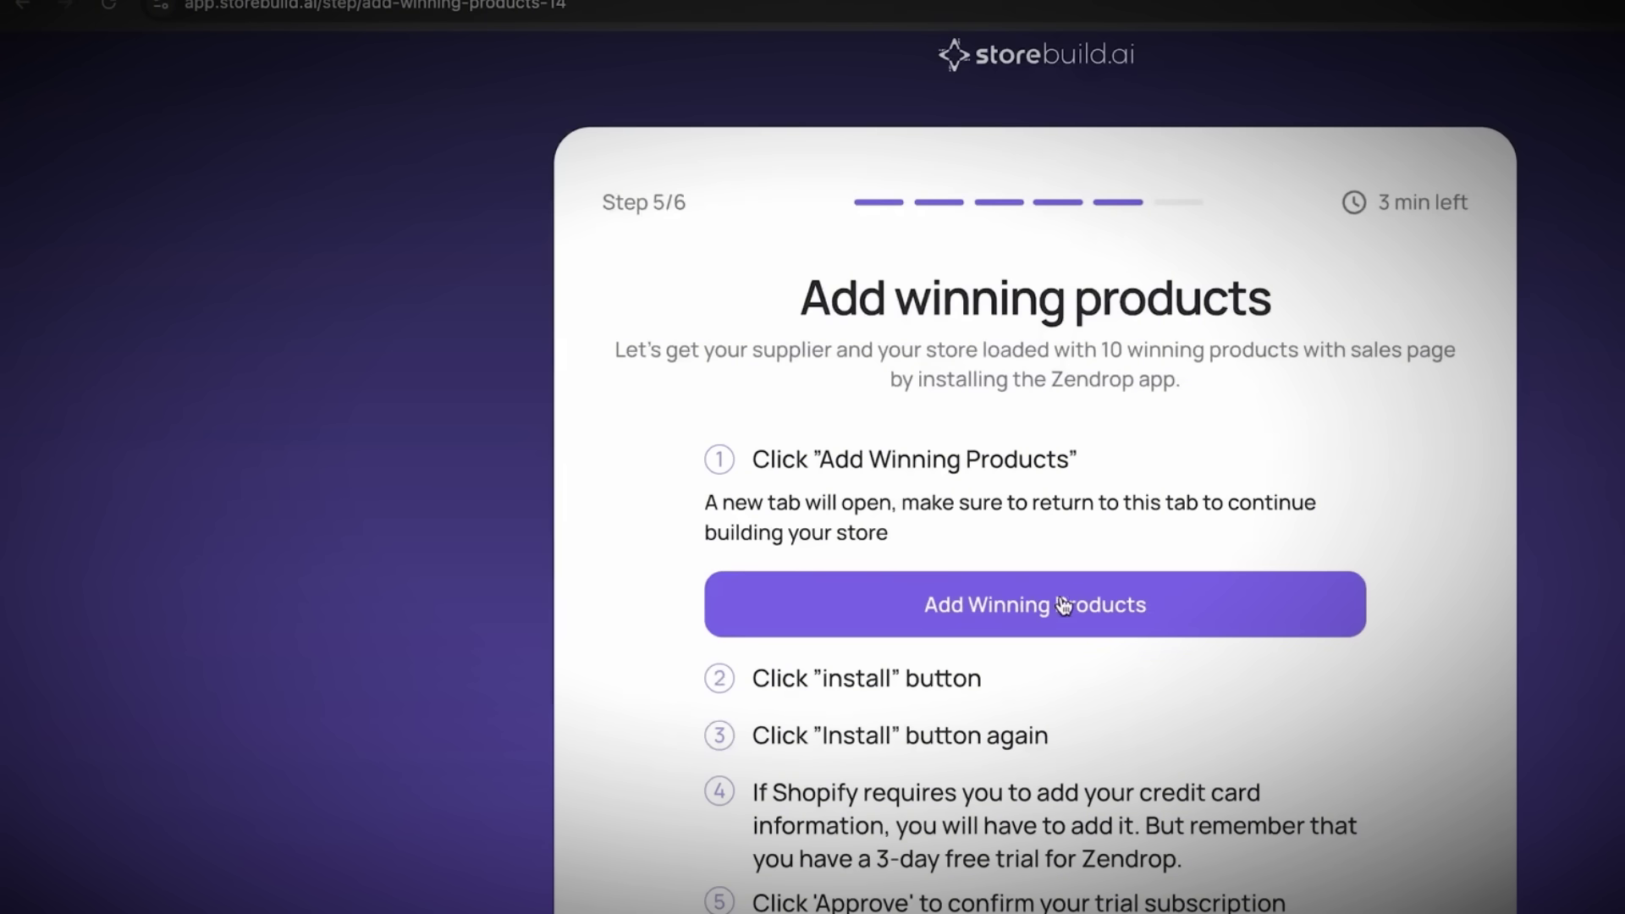
- Install Zendrop for winning products, confirm the subscription, and verify the Shopify plan
left_click(380, 638)
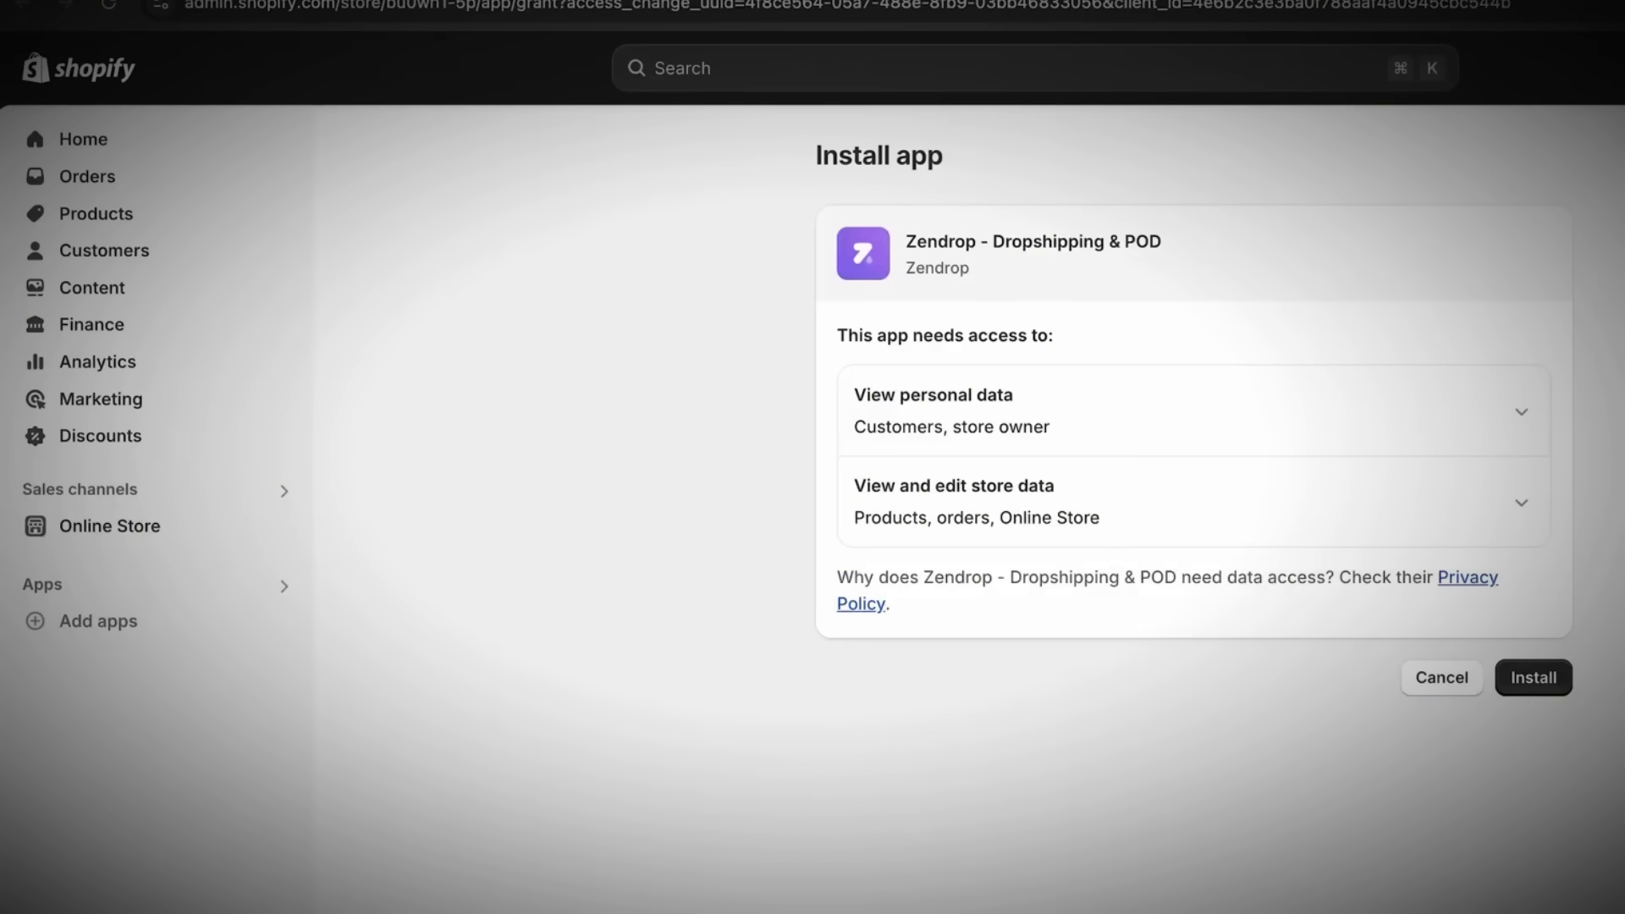
left_click(1544, 678)
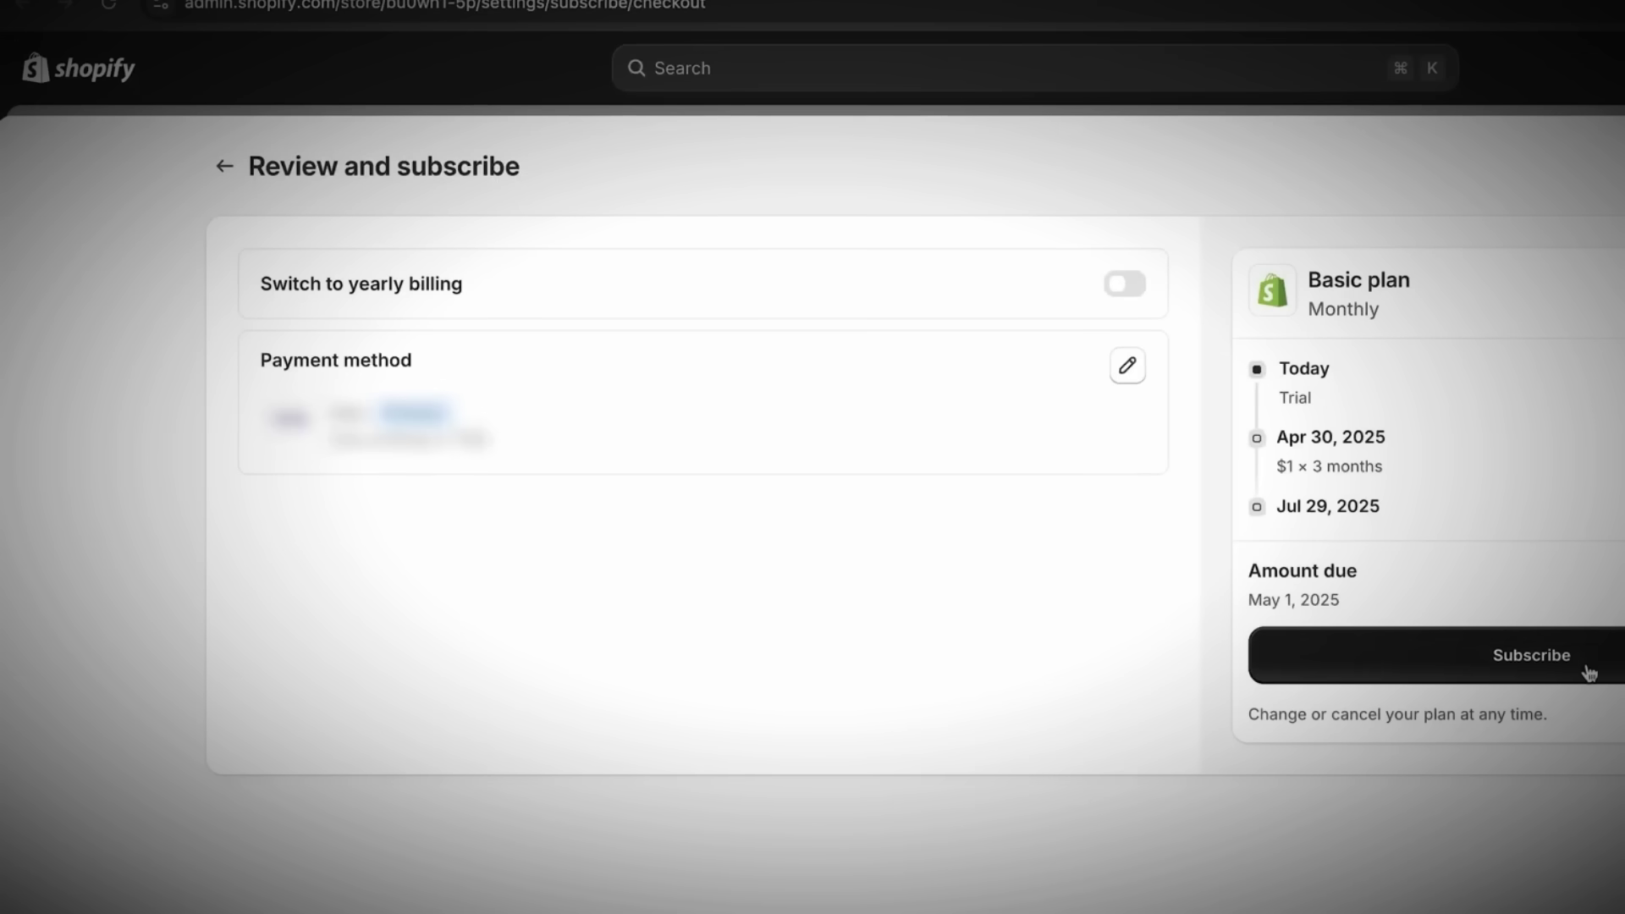
left_click(1587, 669)
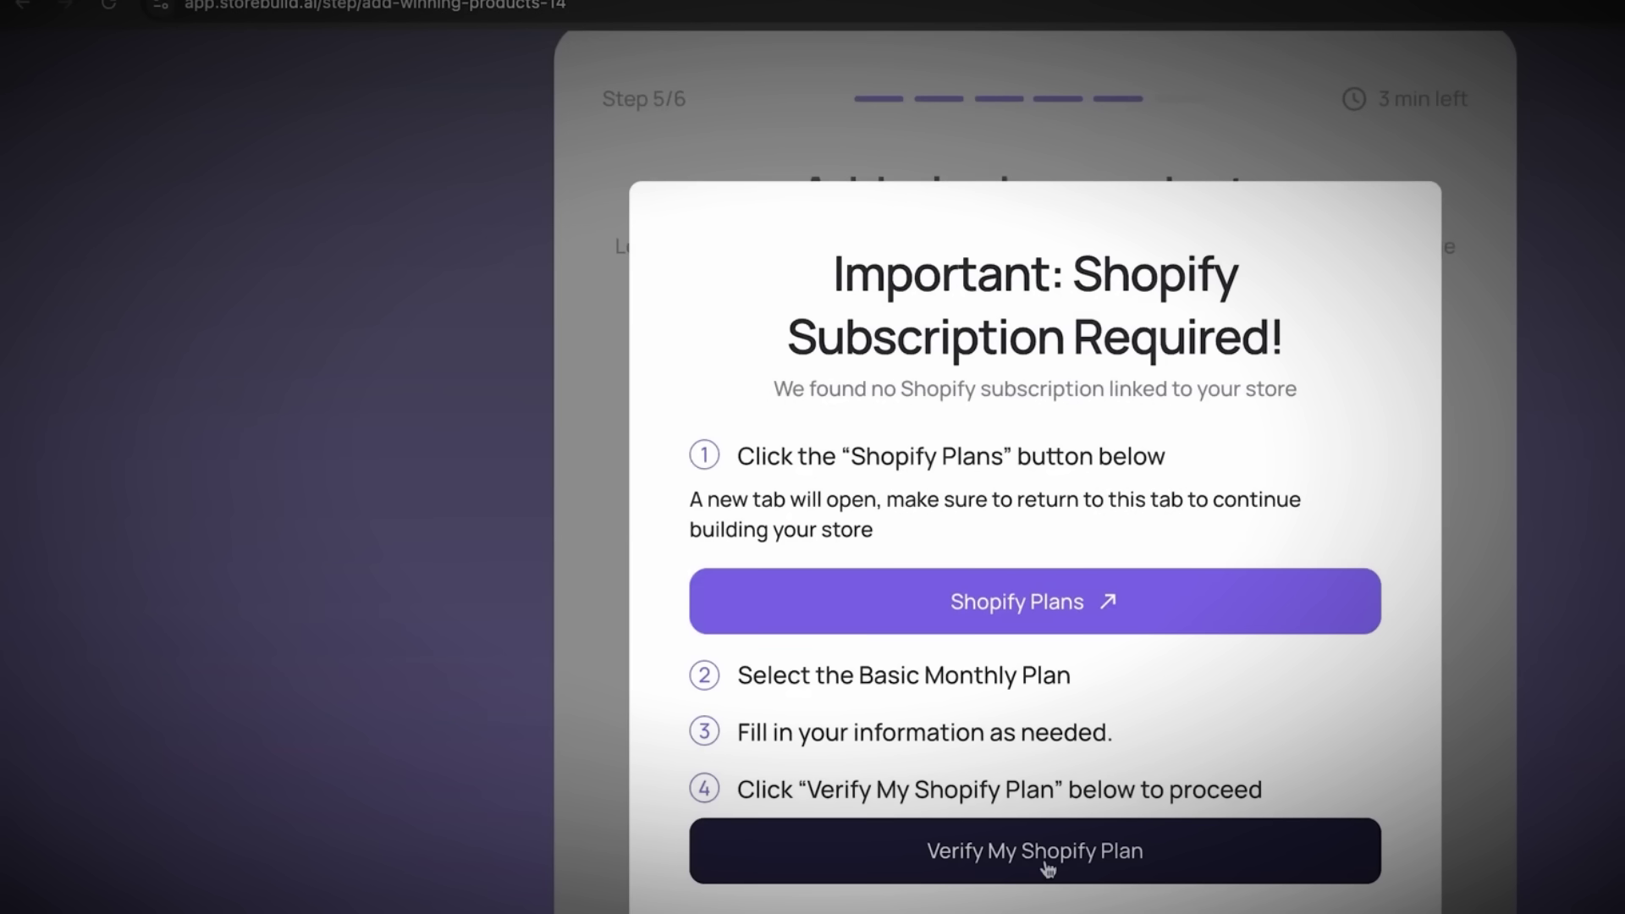
left_click(1108, 868)
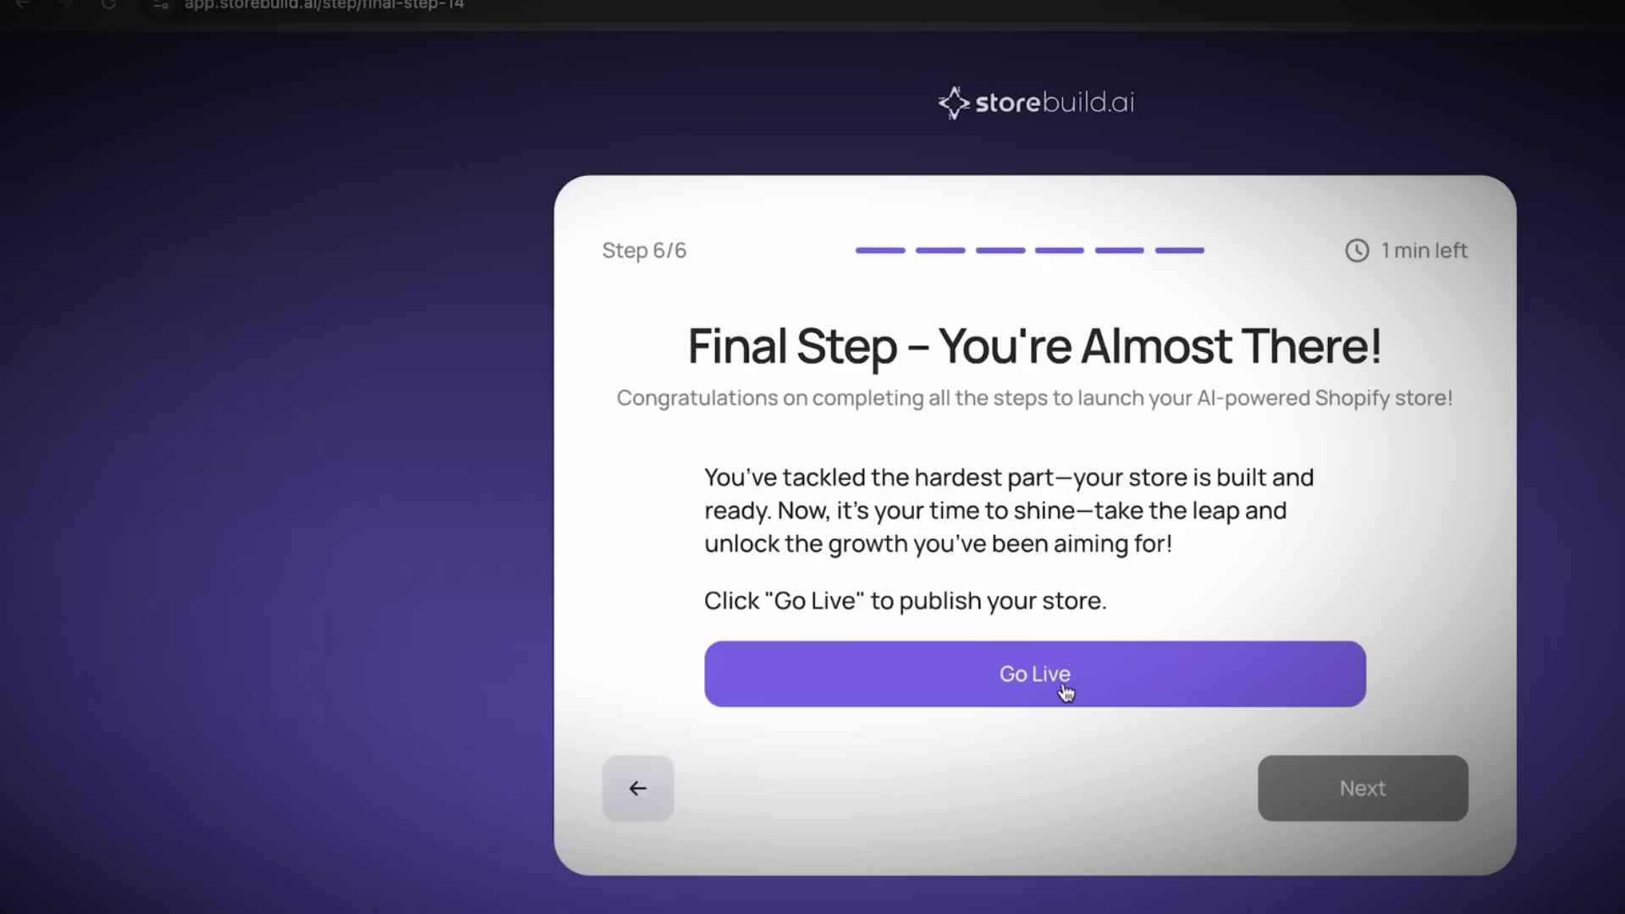
- Go live with the store, continue to the store-ready page, and open the TikTok advertiser link
left_click(1057, 682)
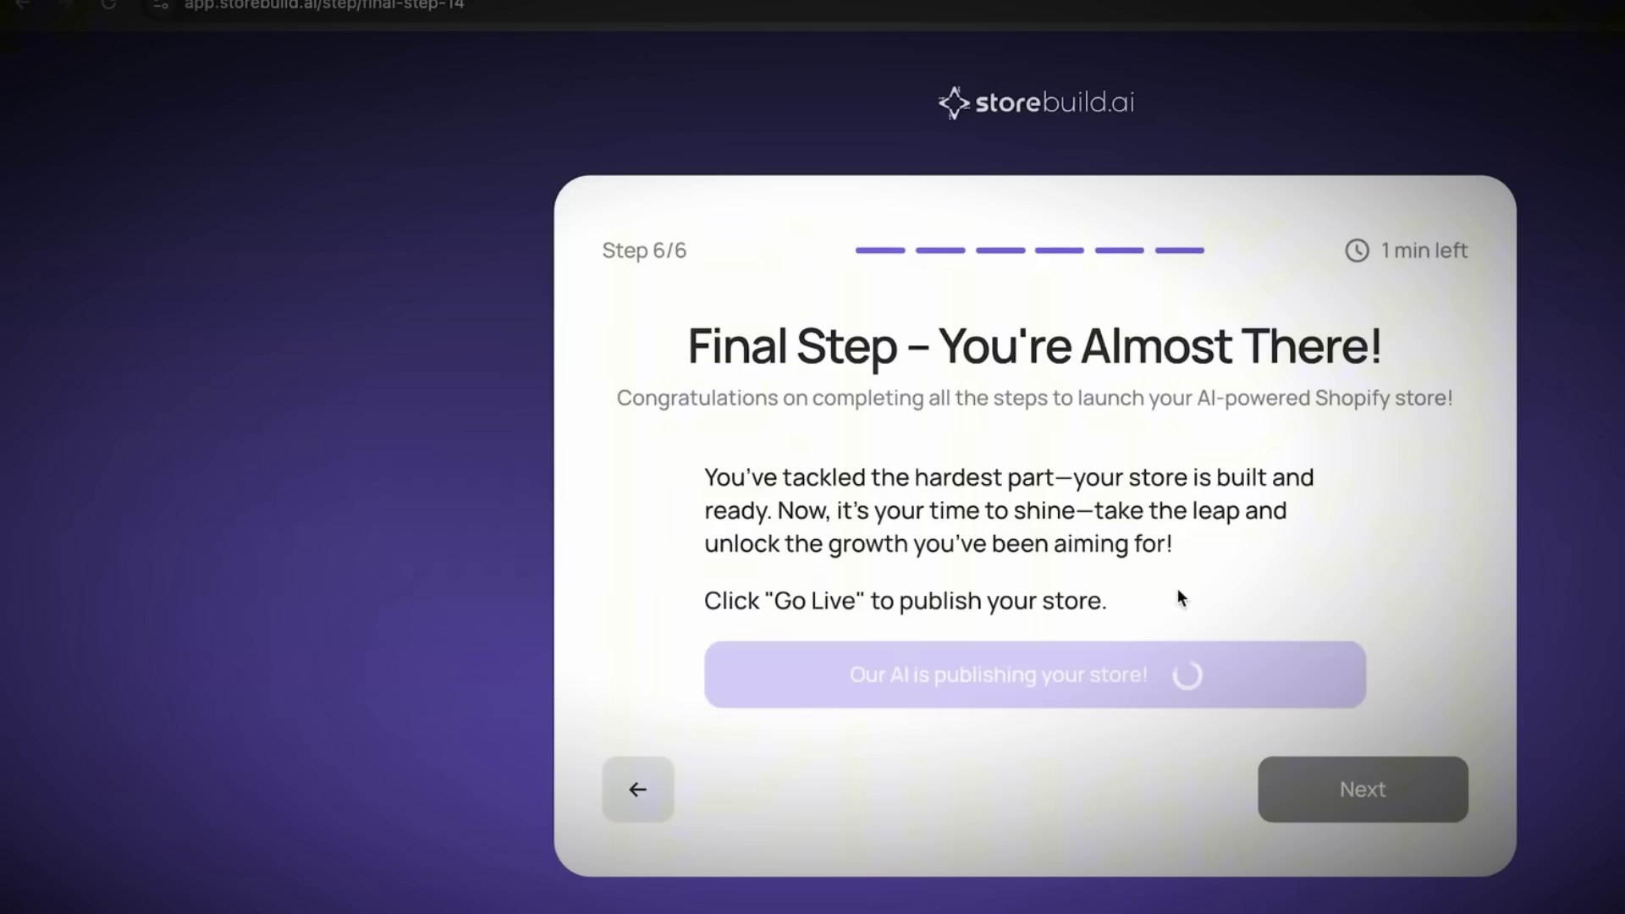
left_click(1397, 811)
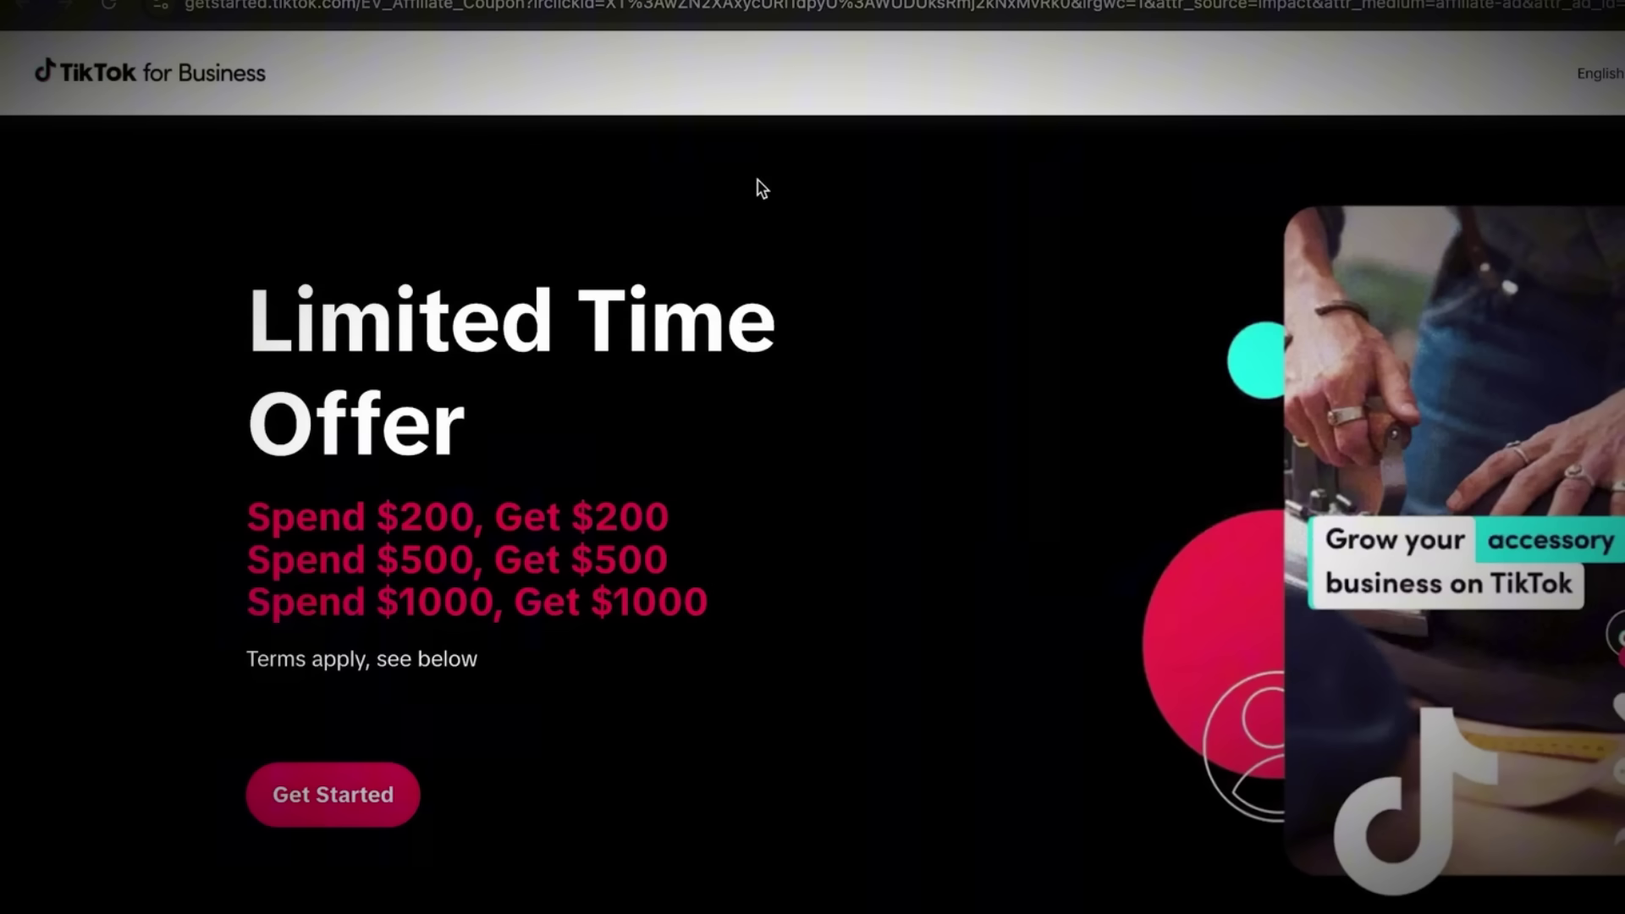
left_click(363, 817)
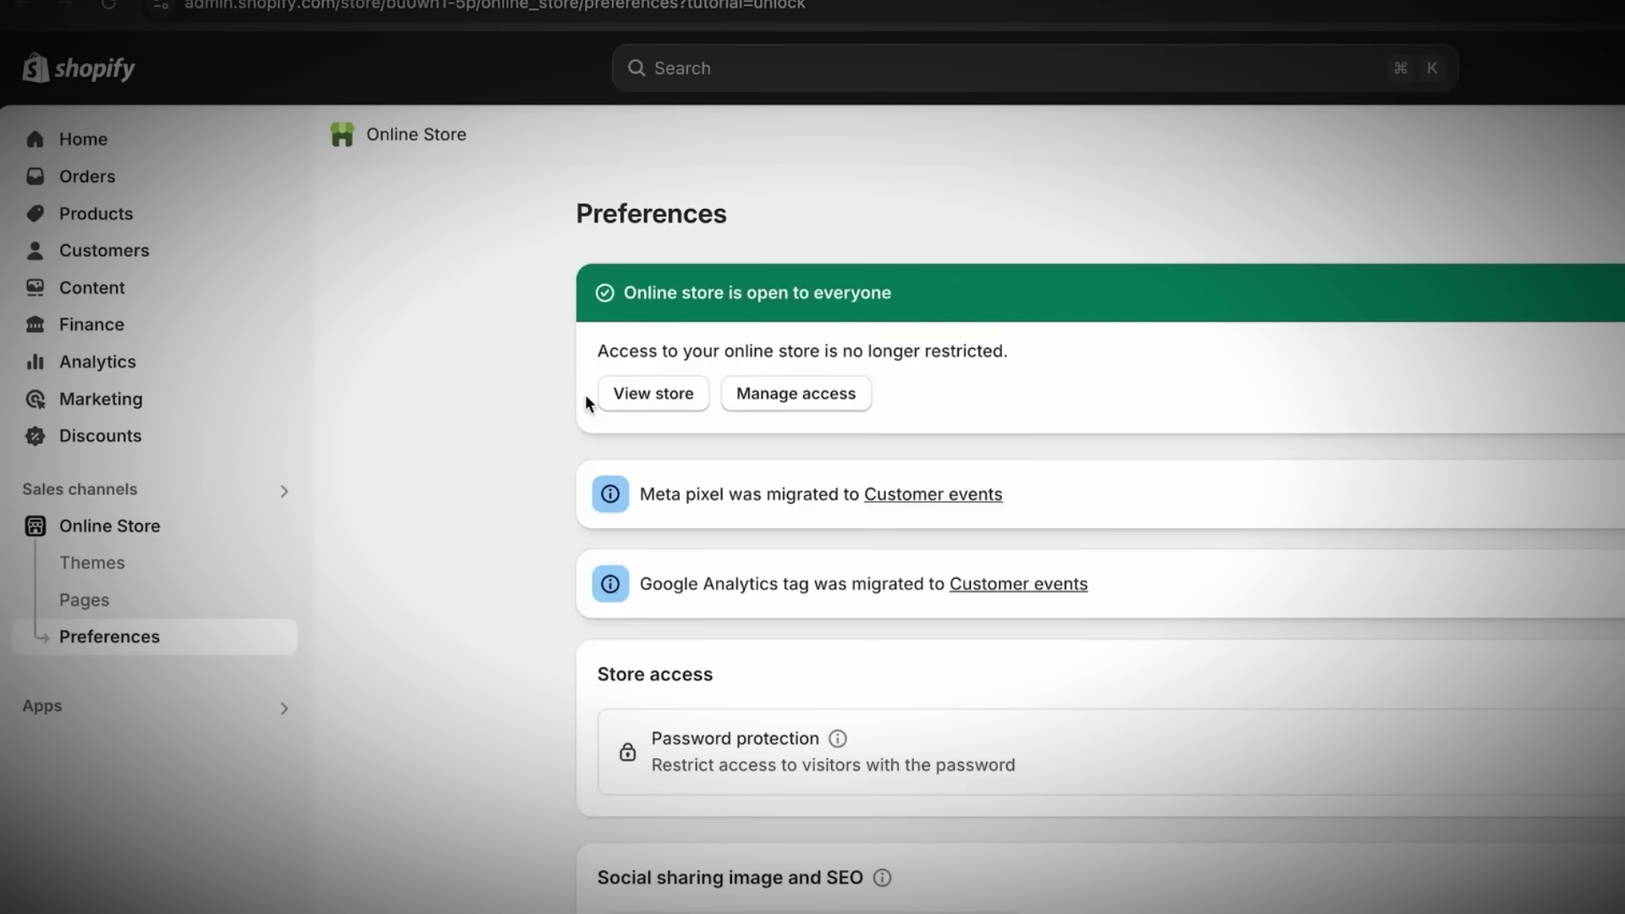
- Open Online Store > Themes and scroll through the live Zendrop storefront
left_click(178, 535)
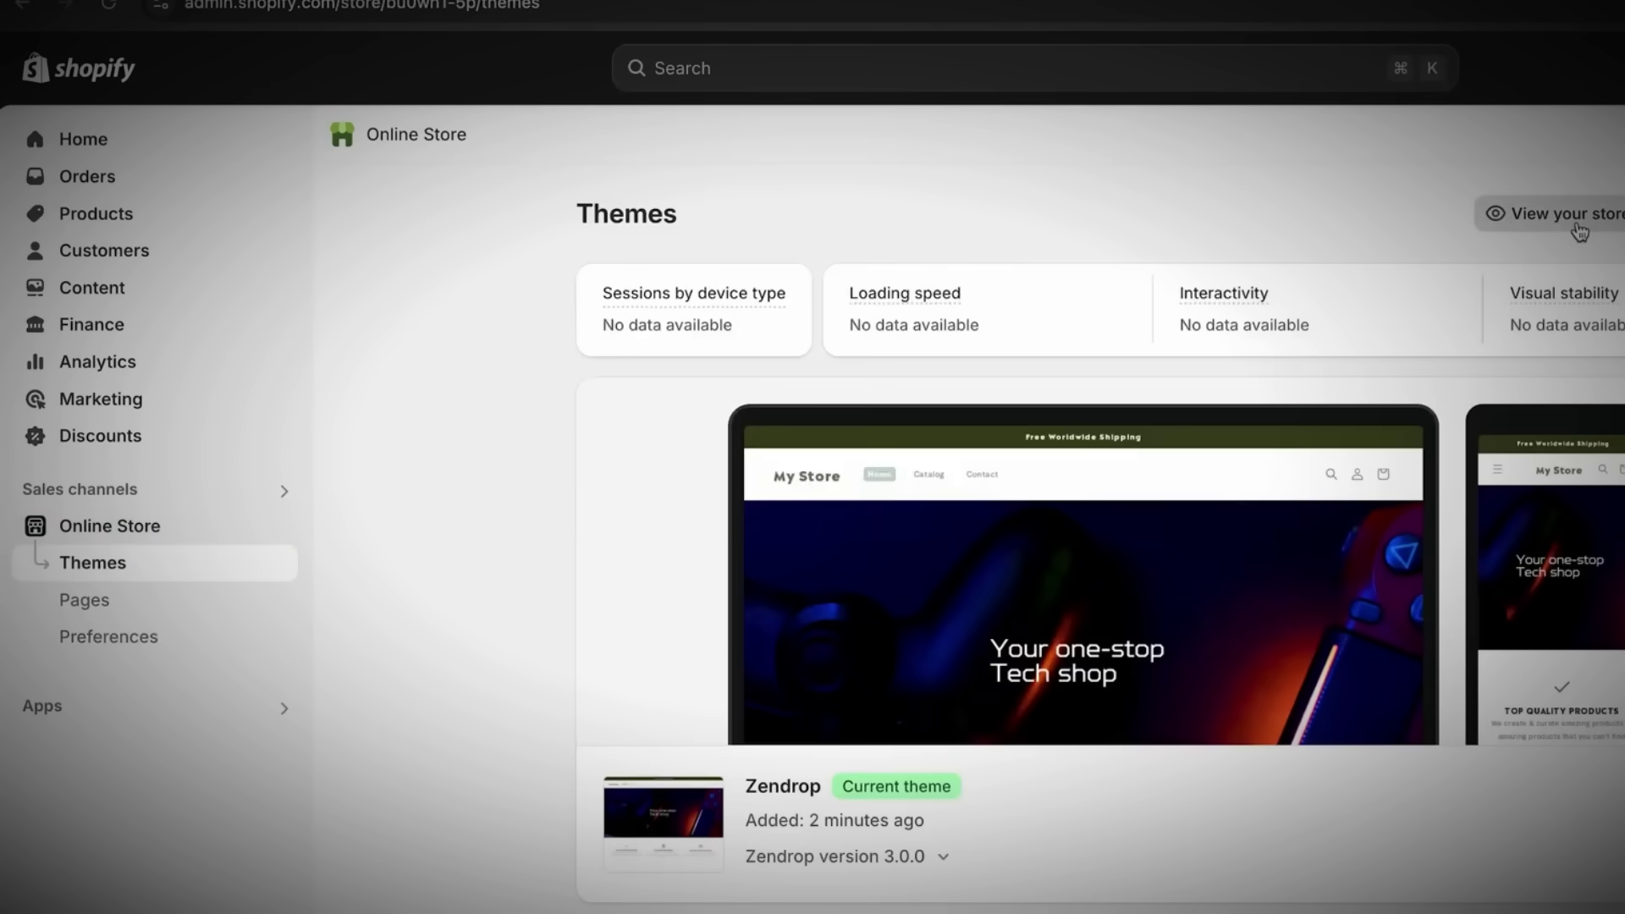
left_click(1557, 217)
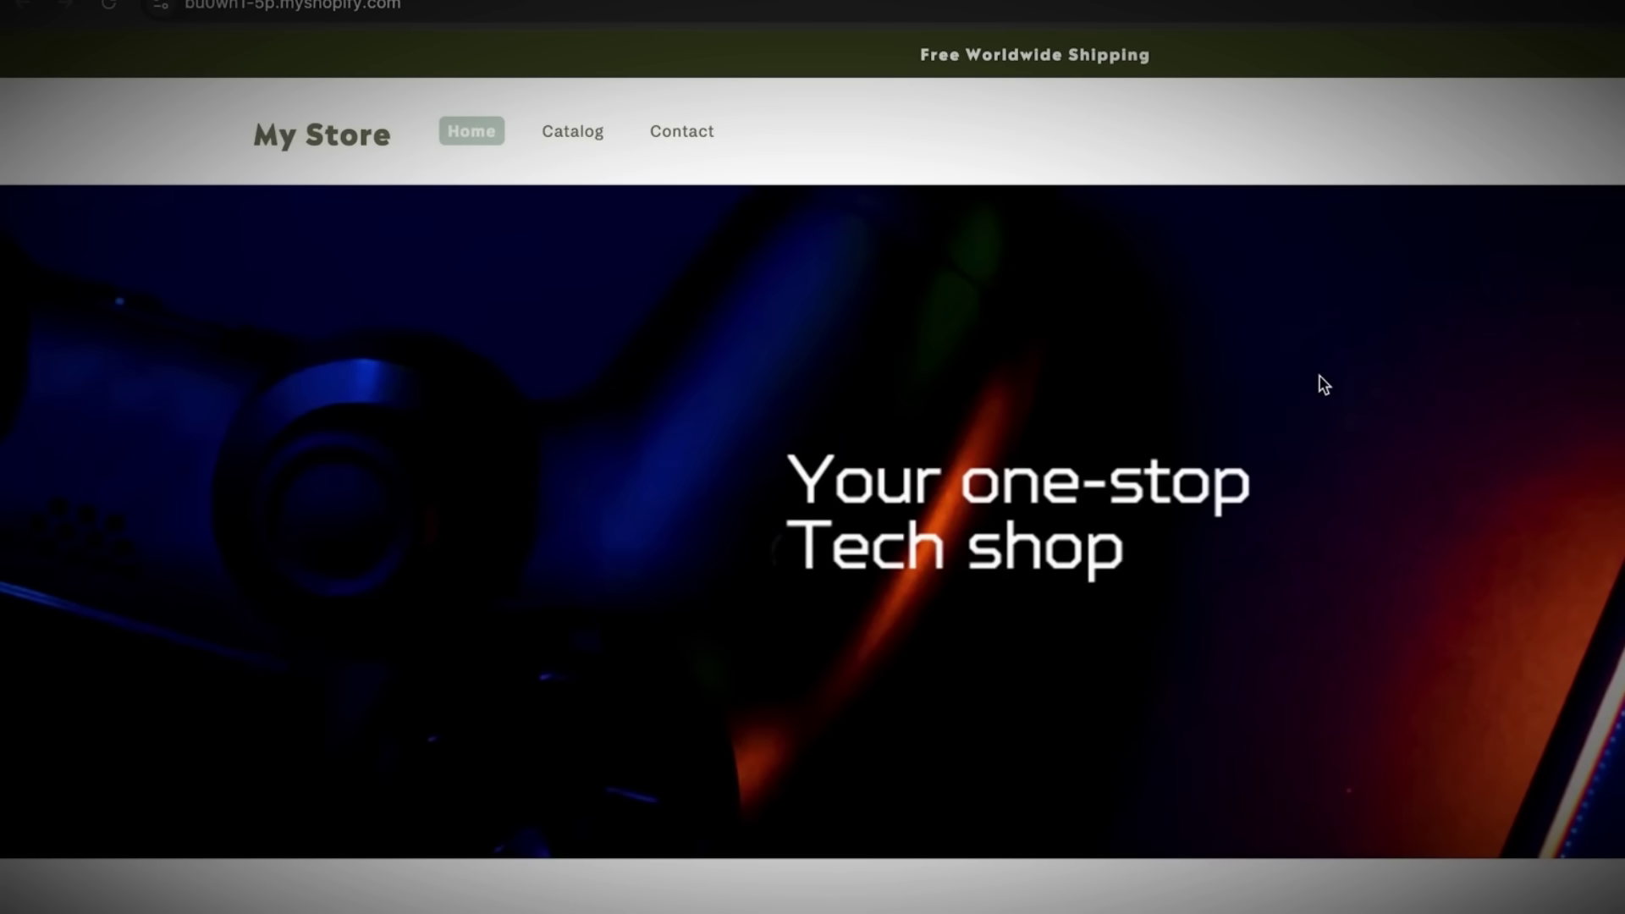
scroll(1318, 367, "down", 15)
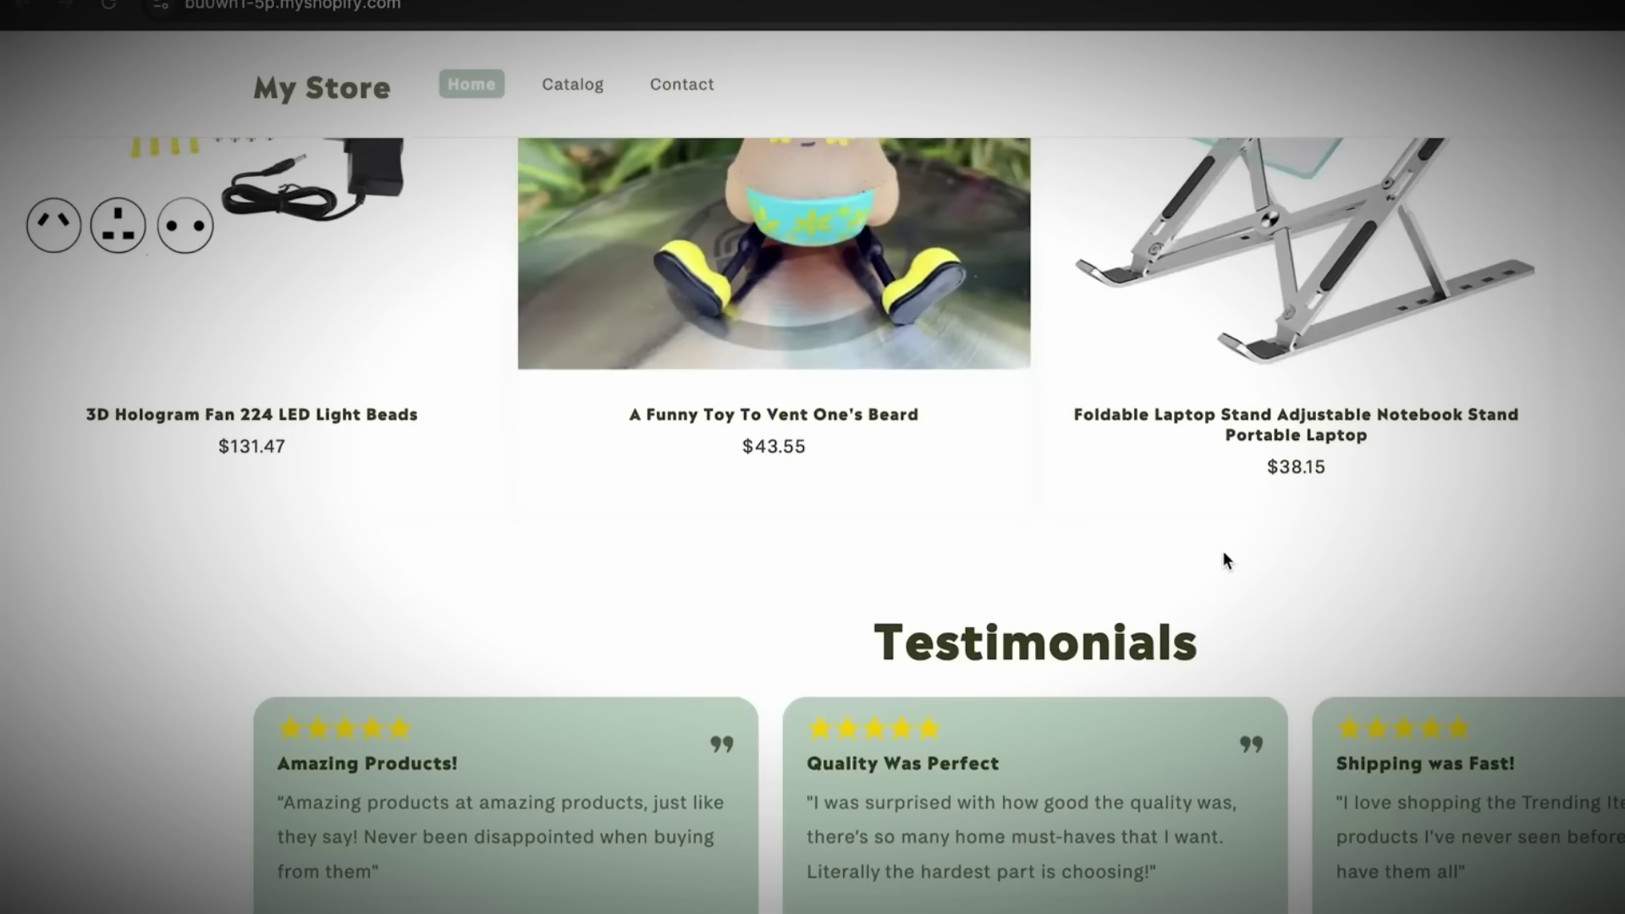
scroll(1222, 551, "down", 5)
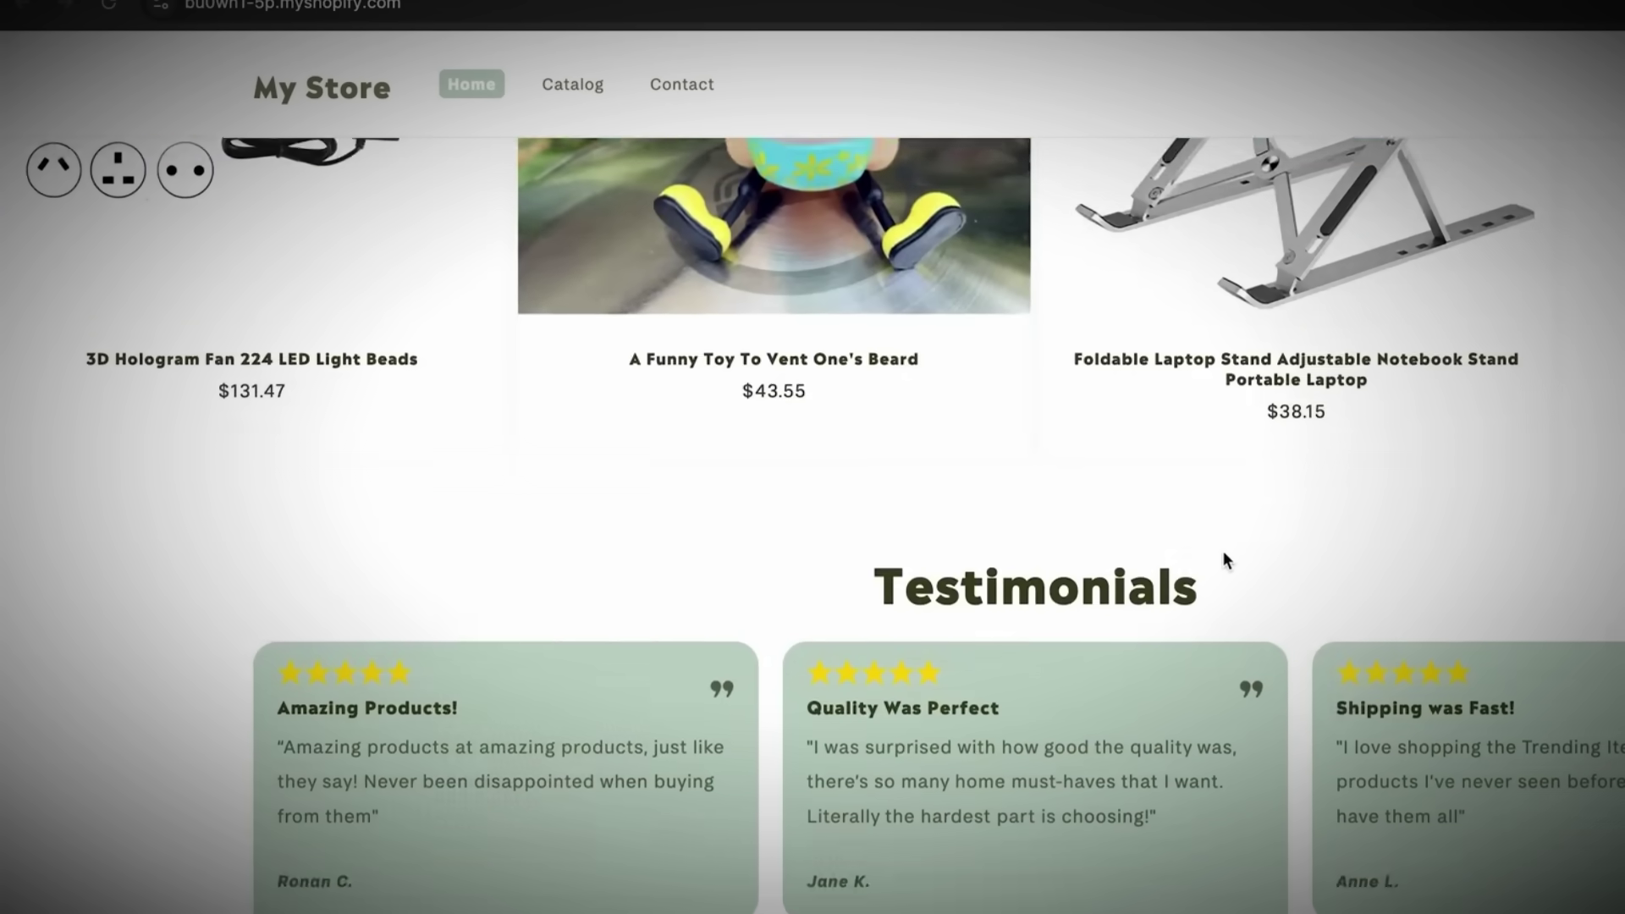
scroll(614, 141, "up", 20)
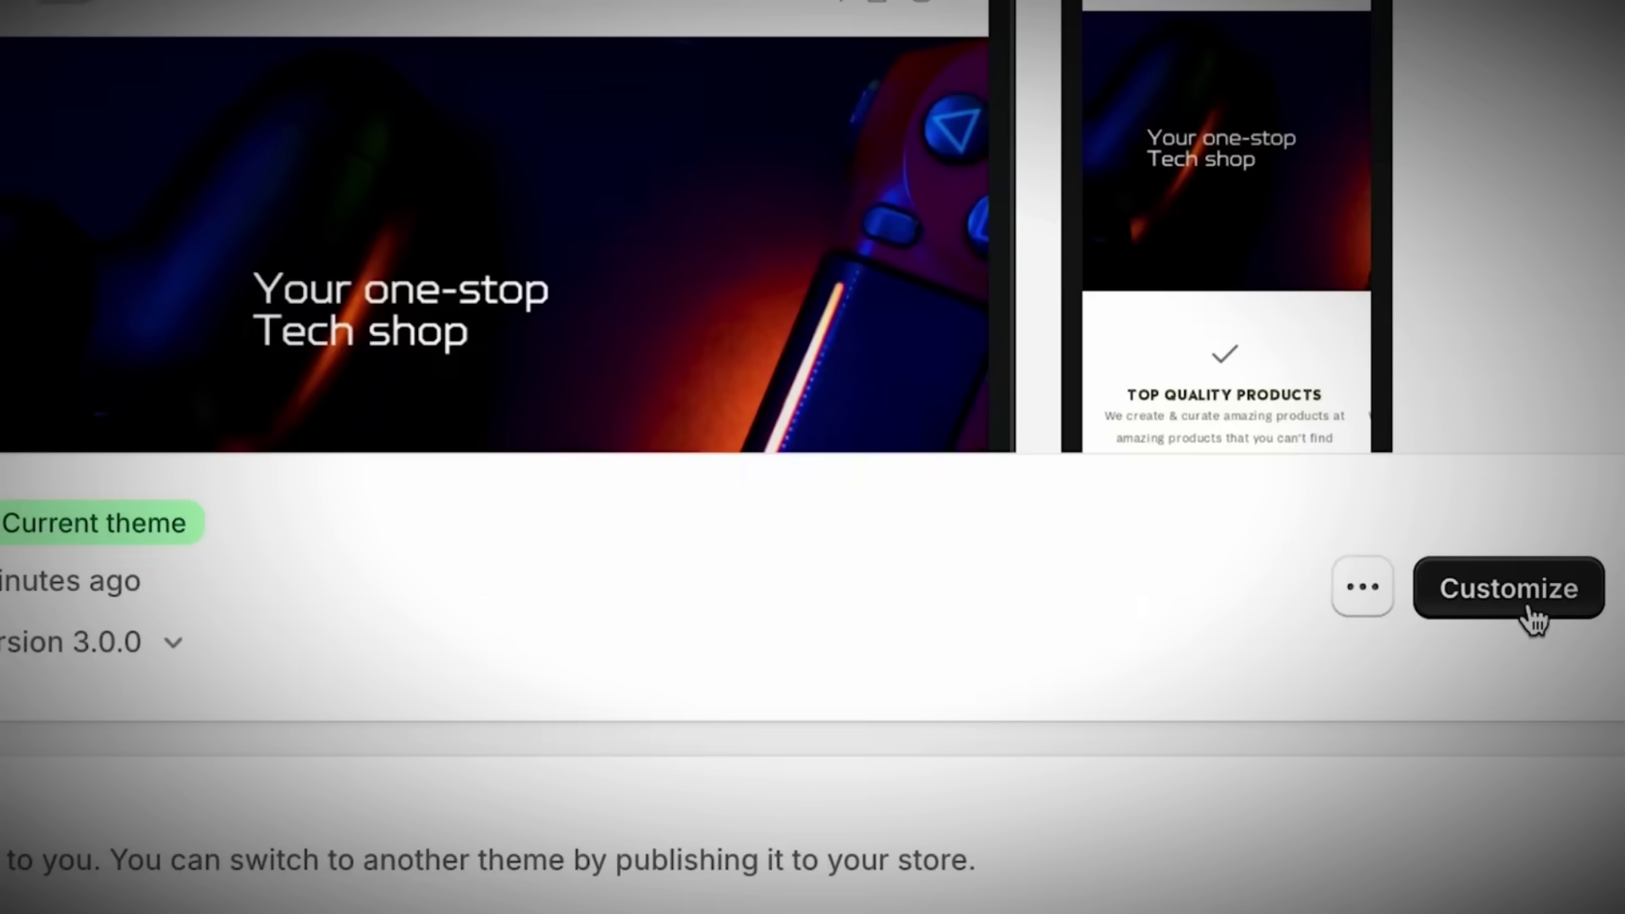
- In the Zendrop theme customizer, inspect the Header, Image banner and a Multicolumn description
left_click(1532, 617)
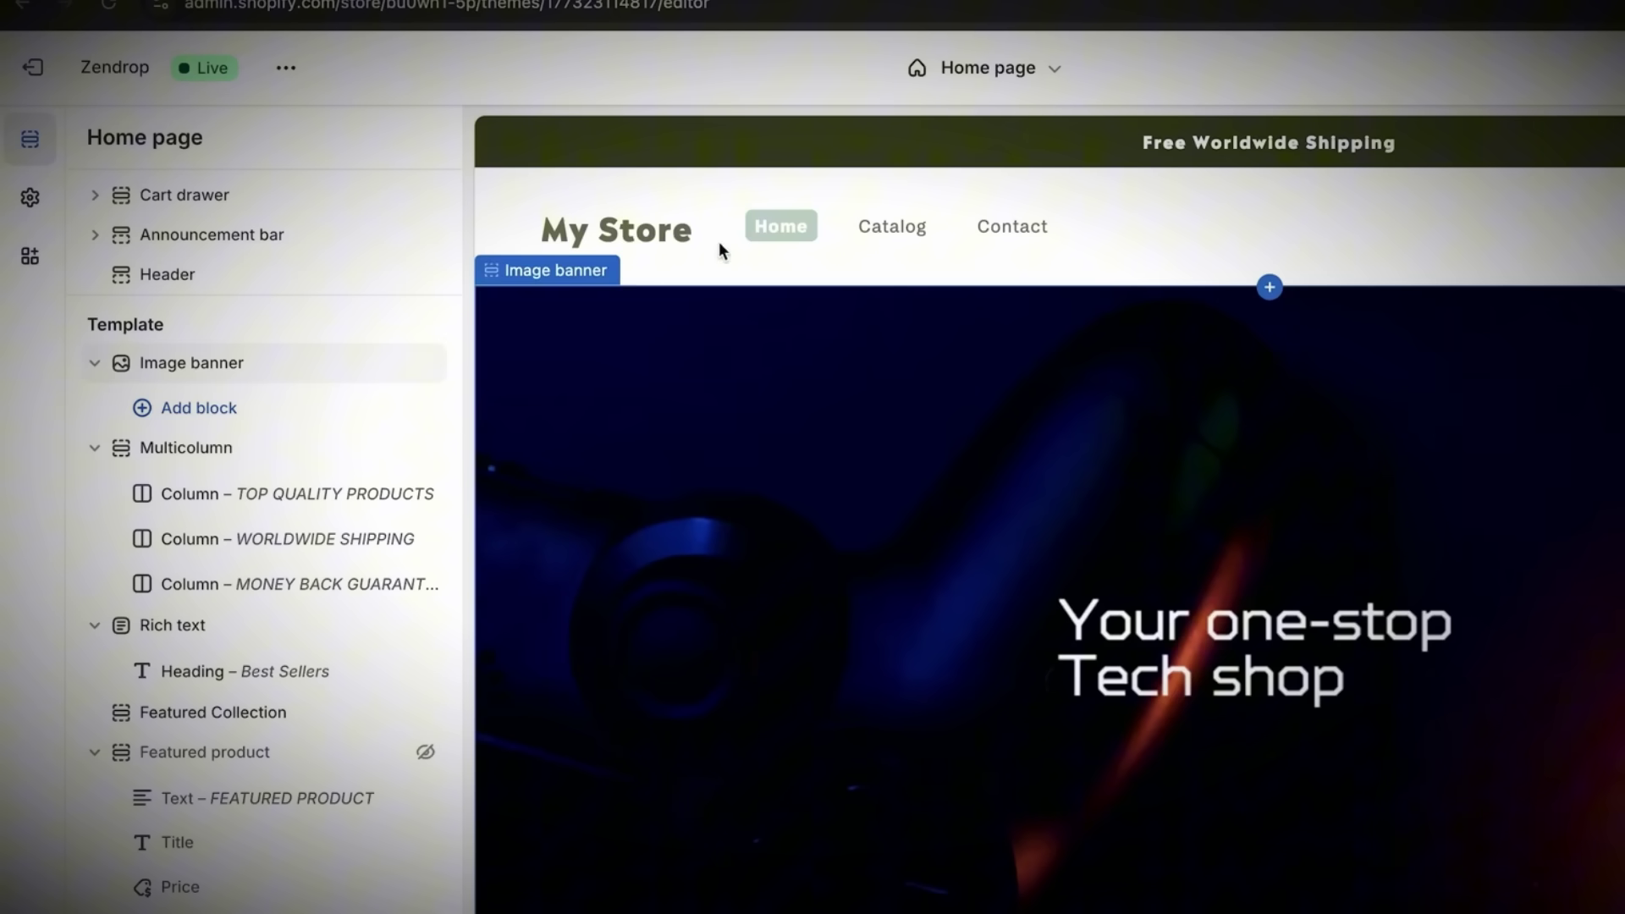
left_click(616, 236)
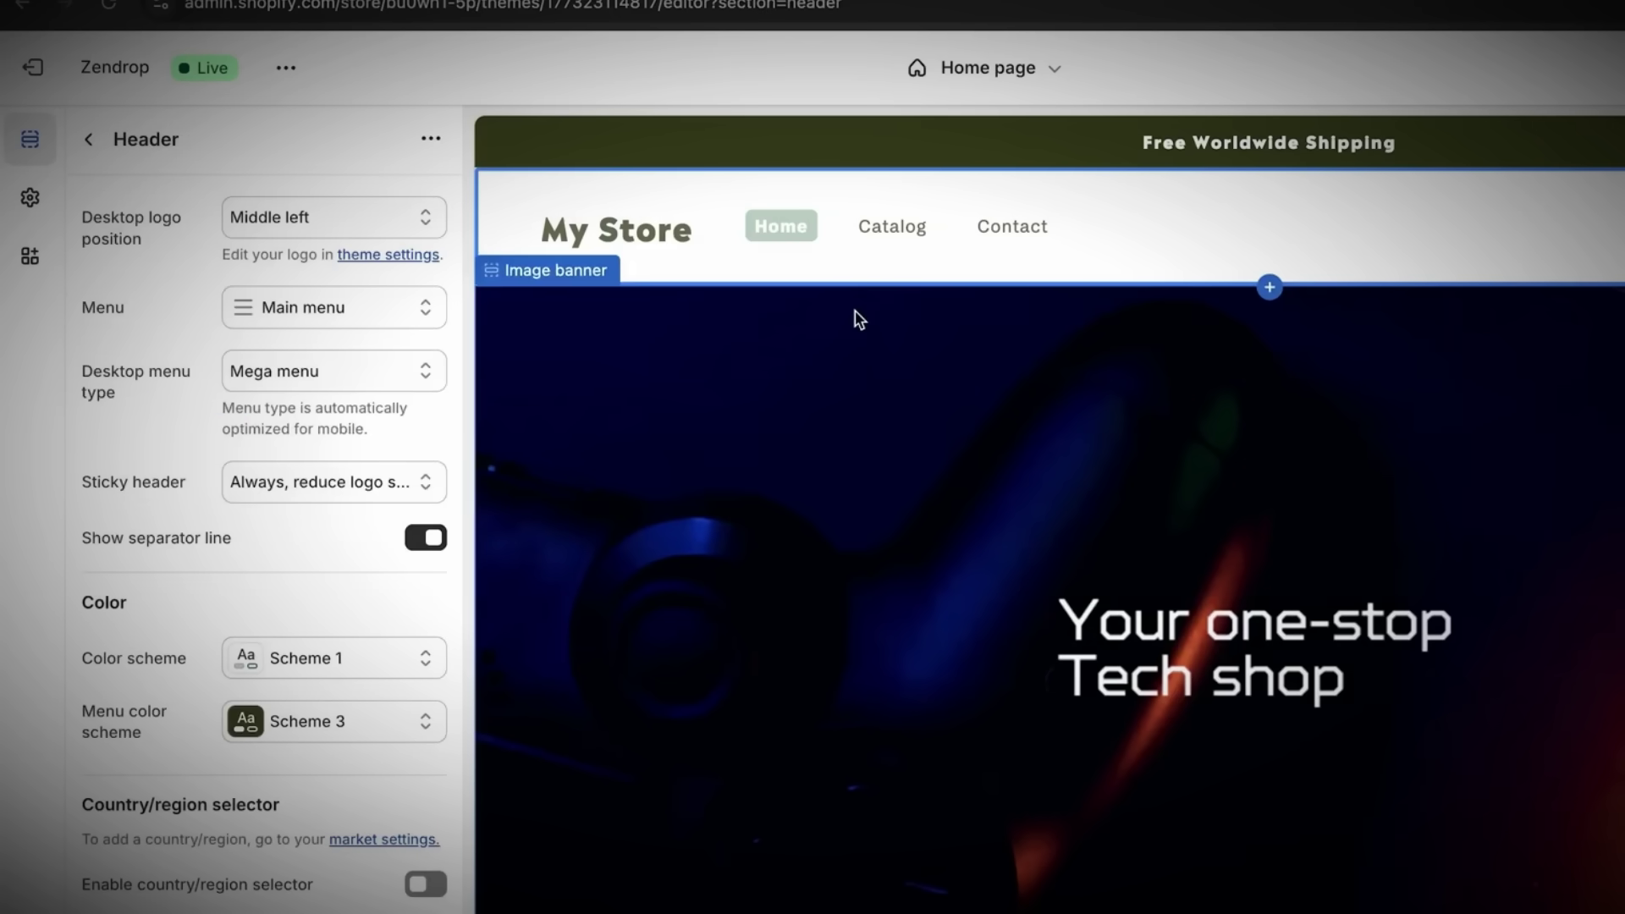
scroll(1058, 529, "down", 1)
scroll(1302, 750, "up", 1)
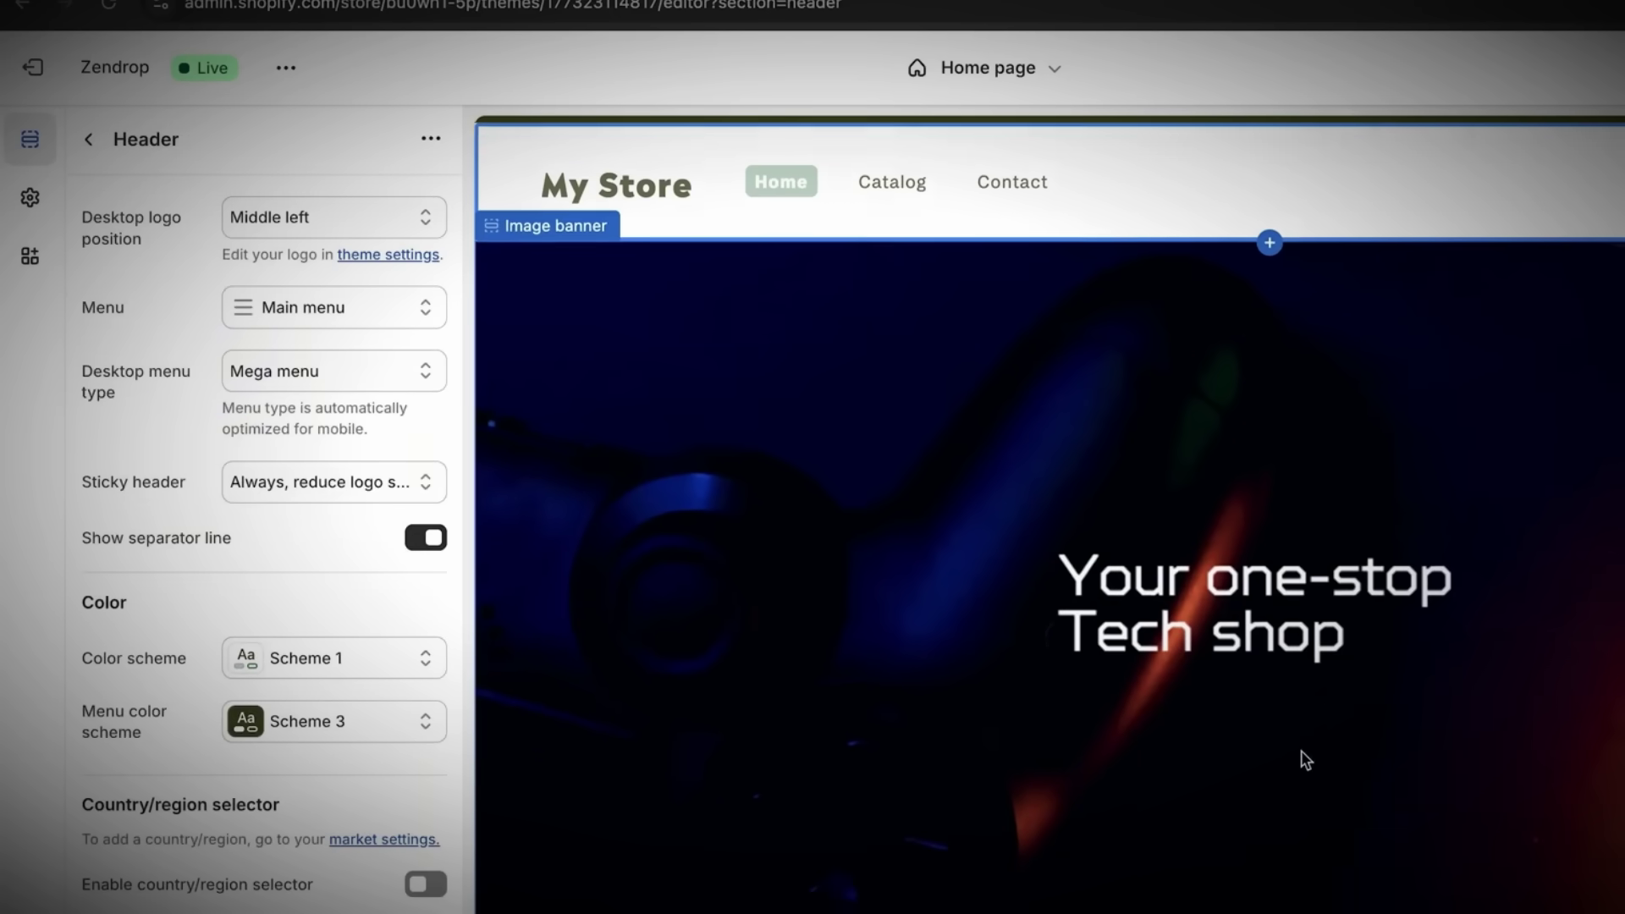
left_click(902, 555)
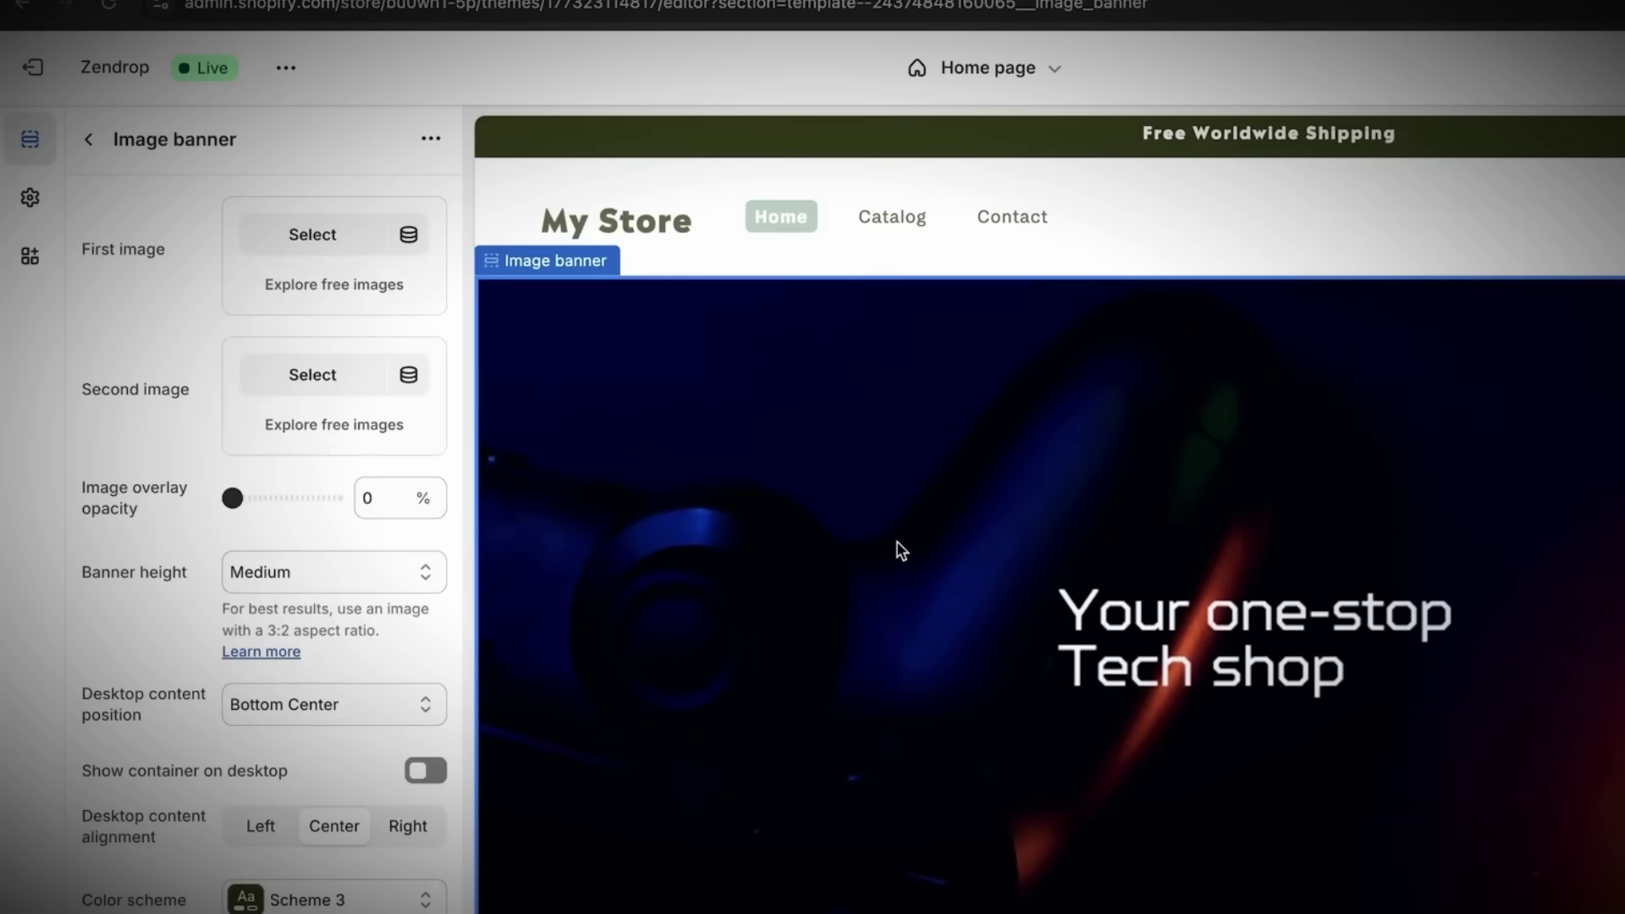
scroll(304, 770, "down", 4)
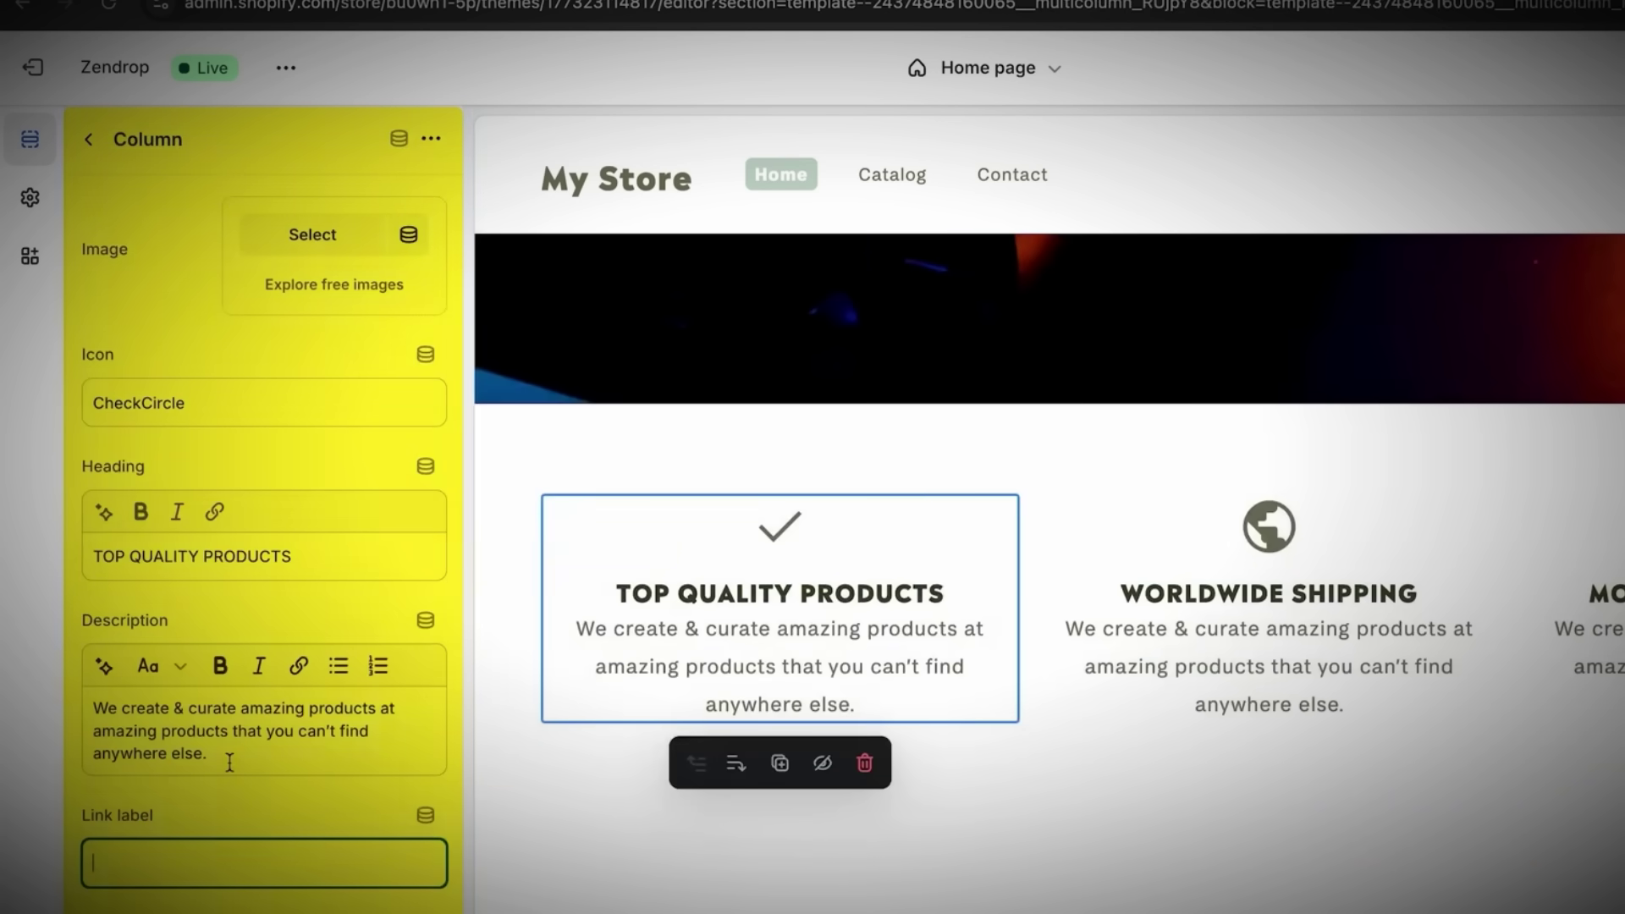
triple_click(229, 761)
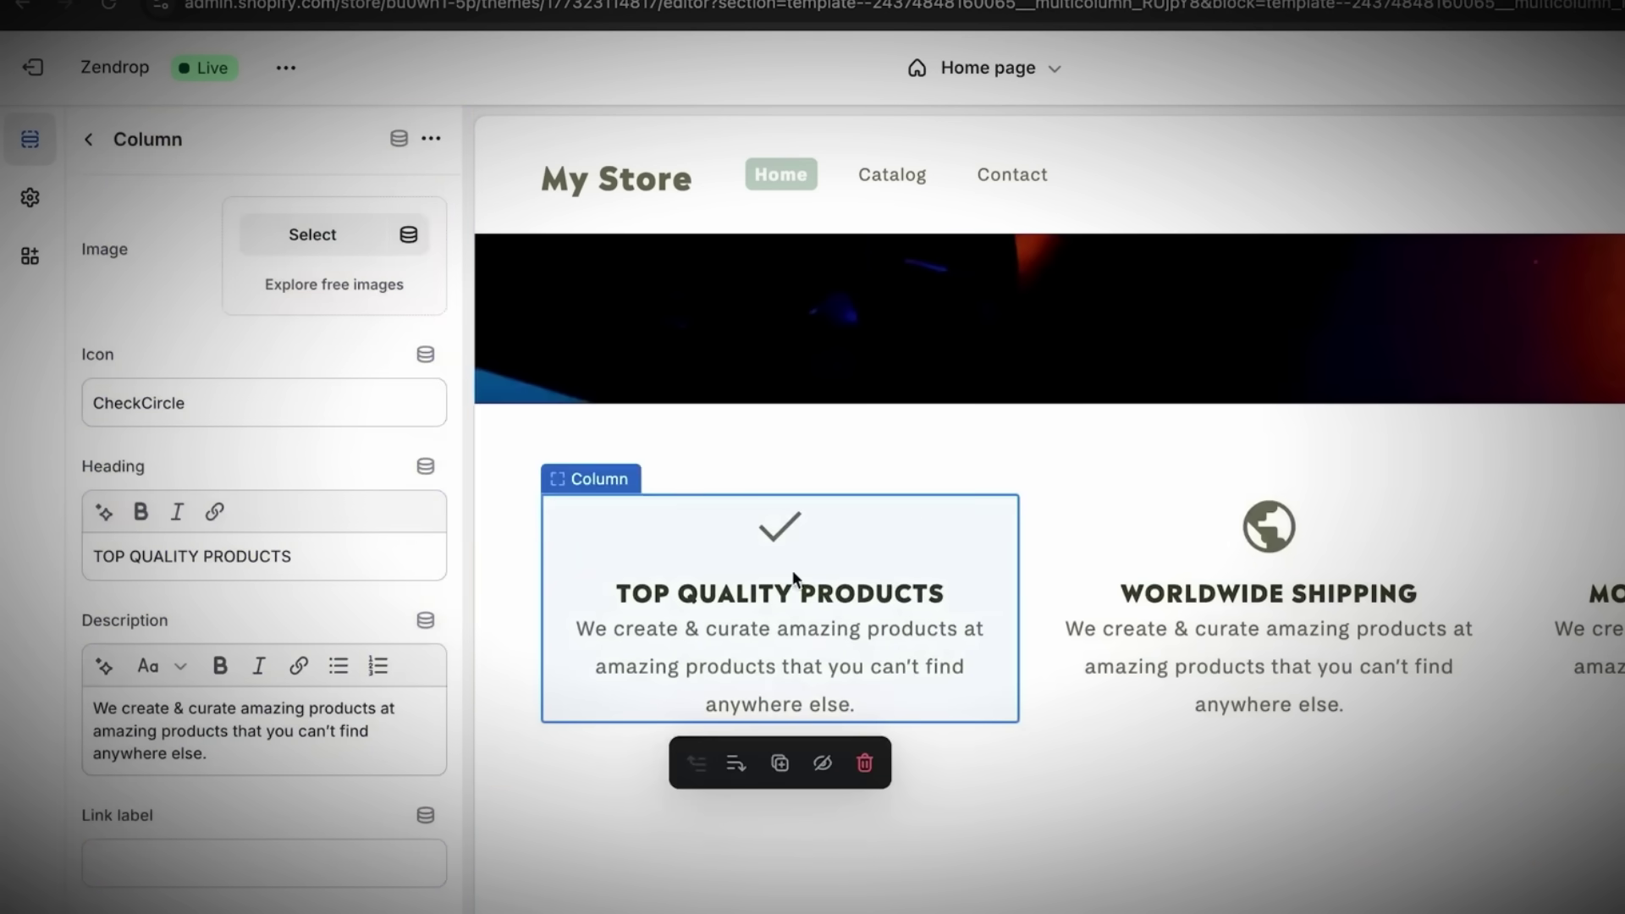
- Add an Image with text section to the home page and scroll down to Testimonials
scroll(795, 584, "down", 1)
left_click(1303, 789)
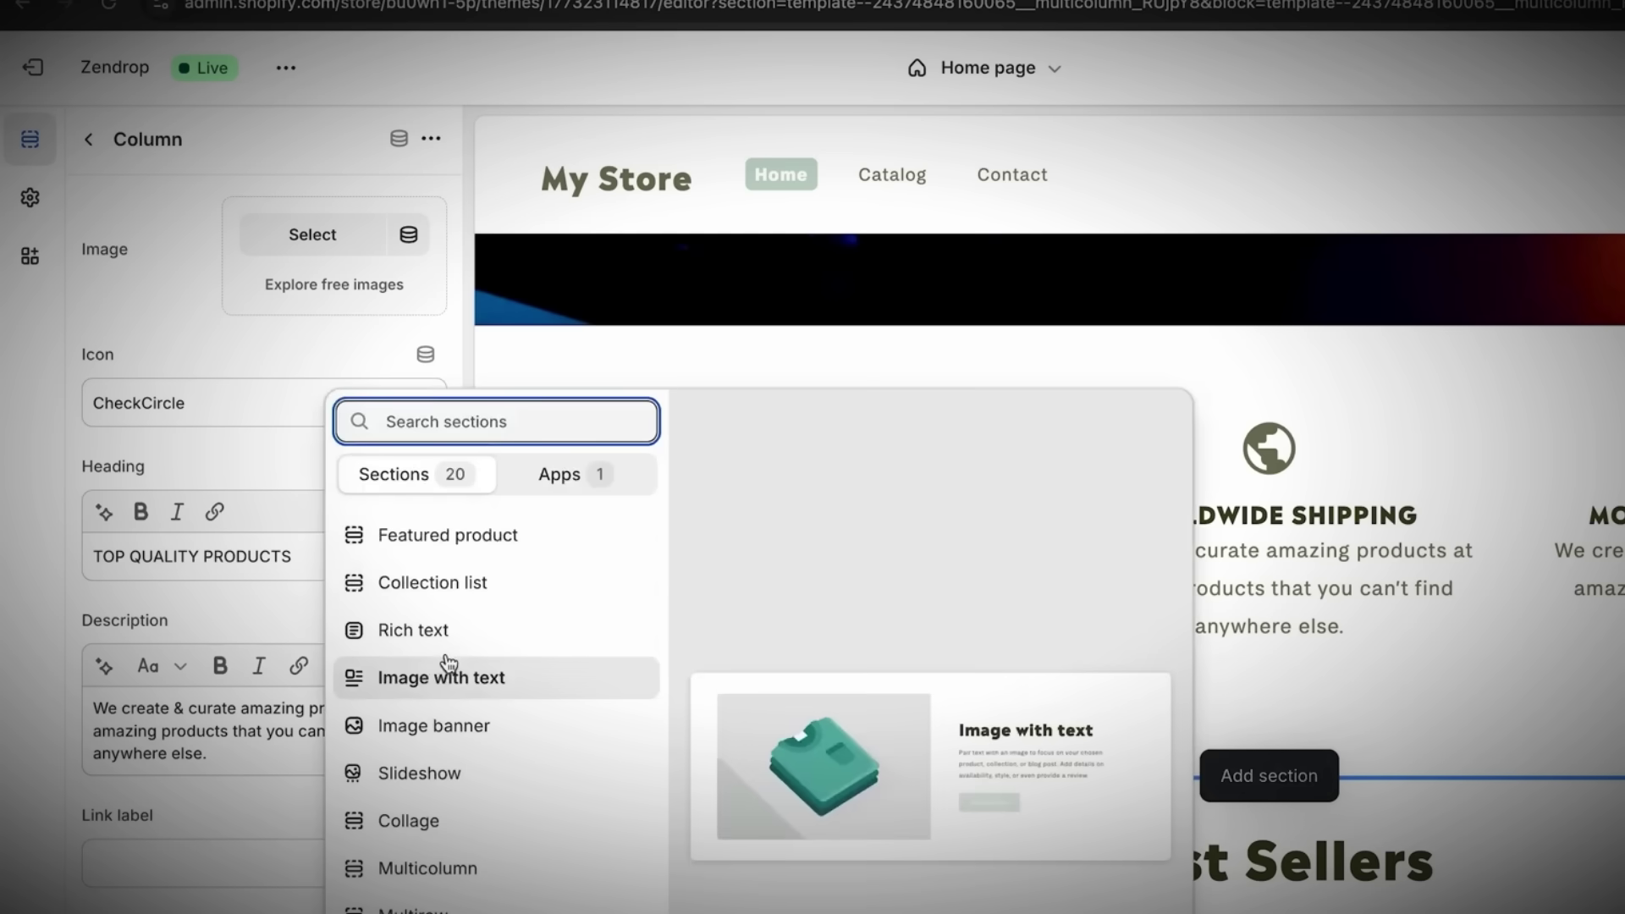
left_click(463, 682)
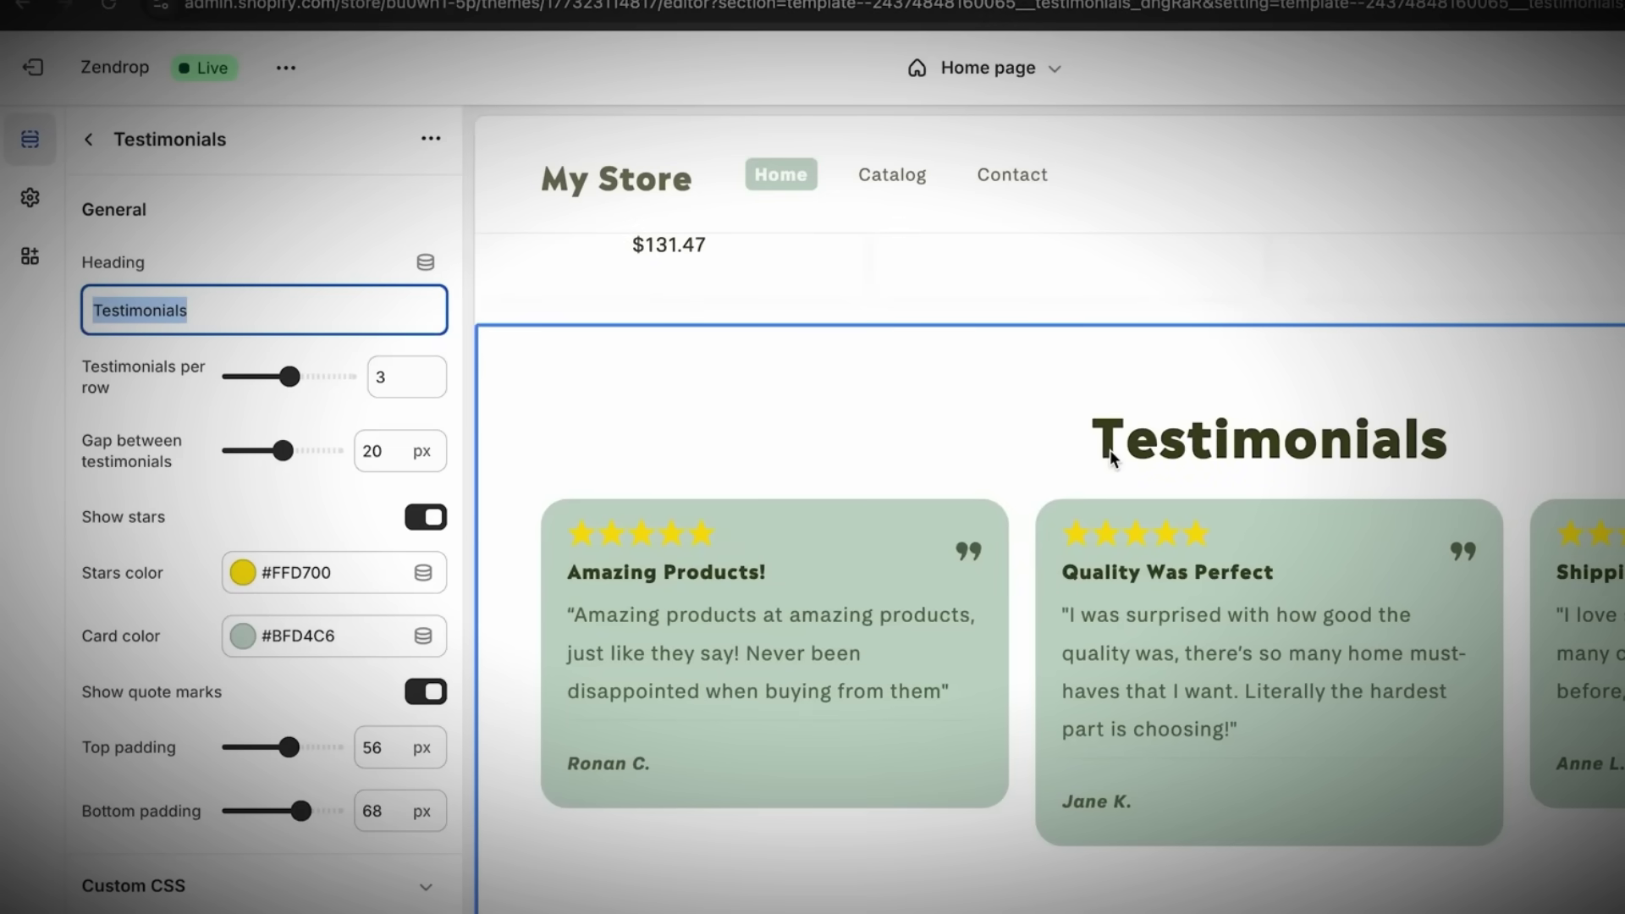
scroll(921, 630, "down", 5)
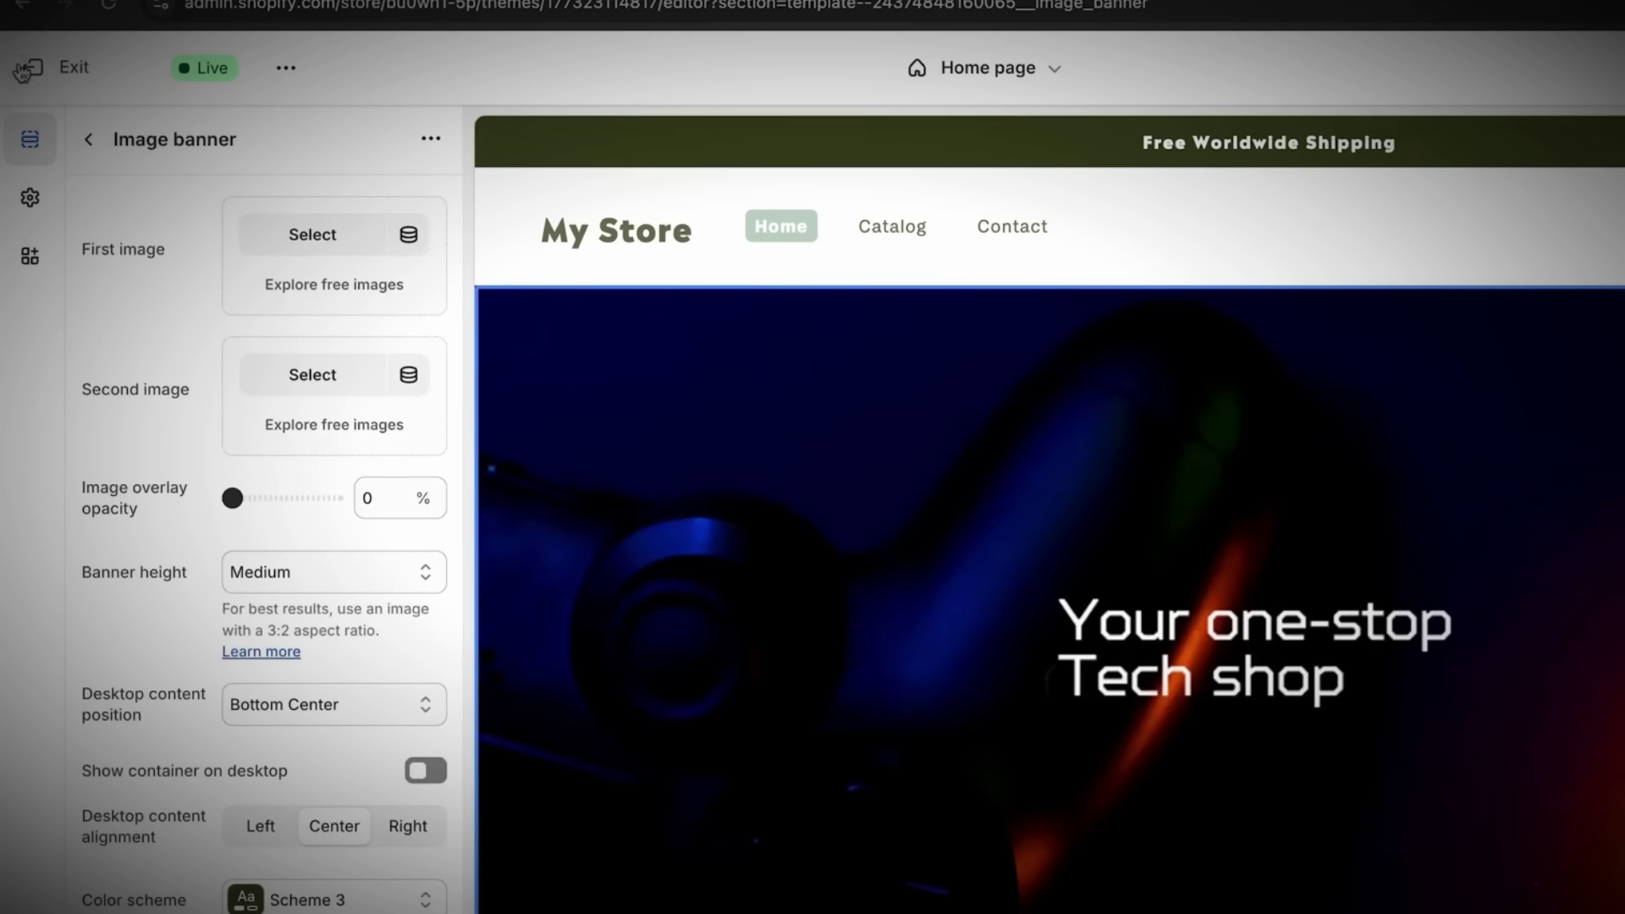
- Exit the theme editor back to the Themes list and scroll through it
left_click(32, 67)
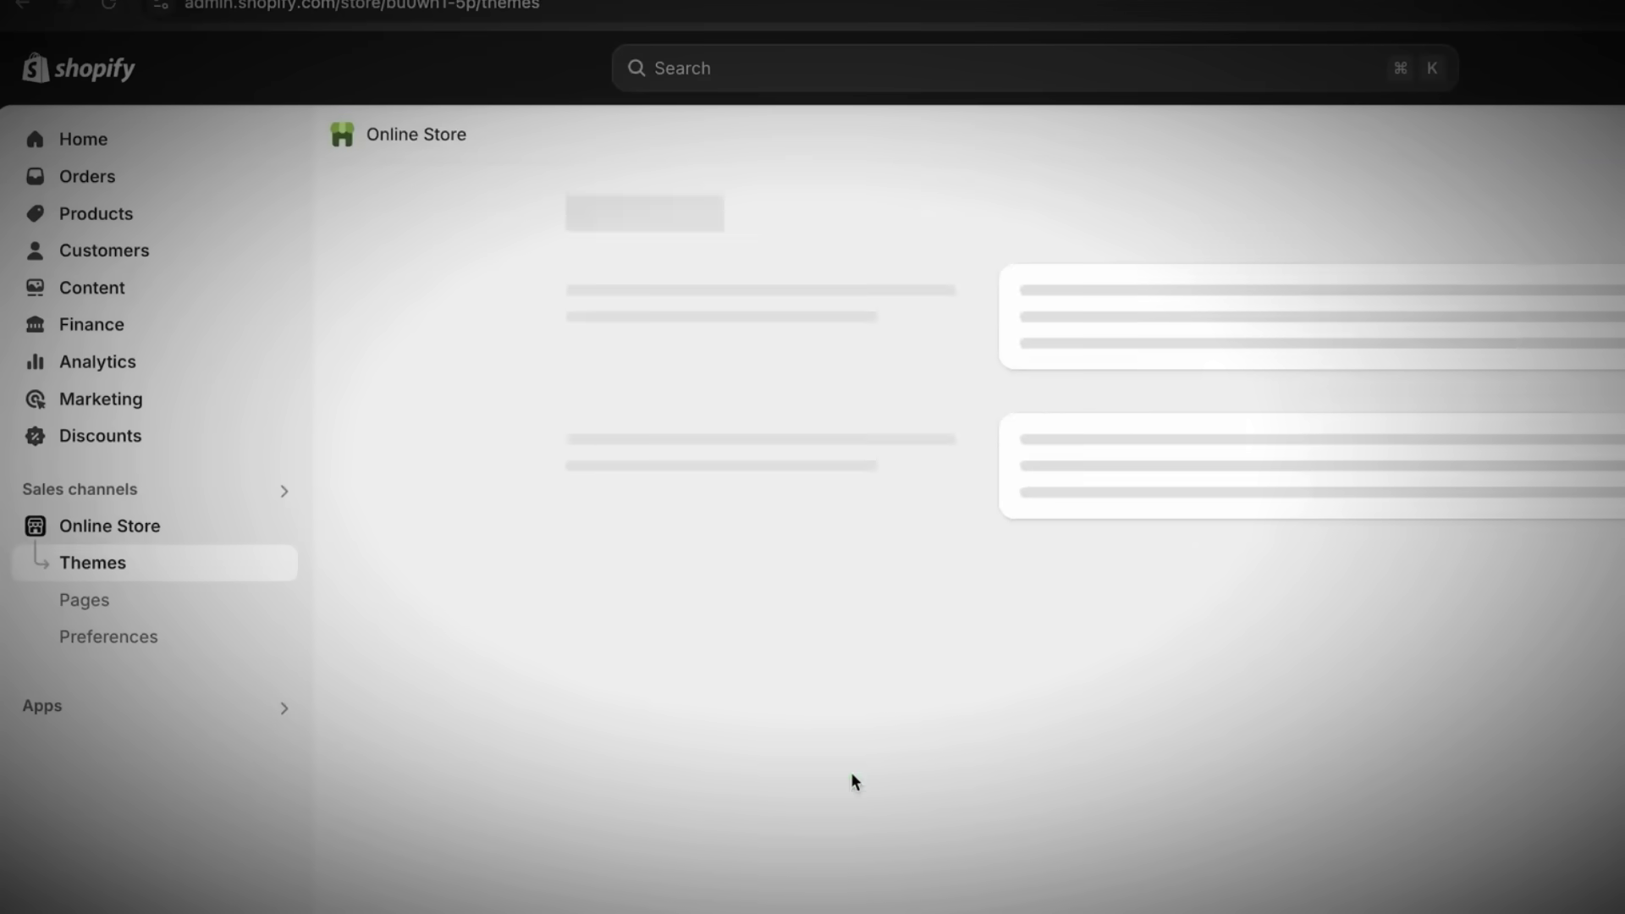
scroll(642, 760, "down", 2)
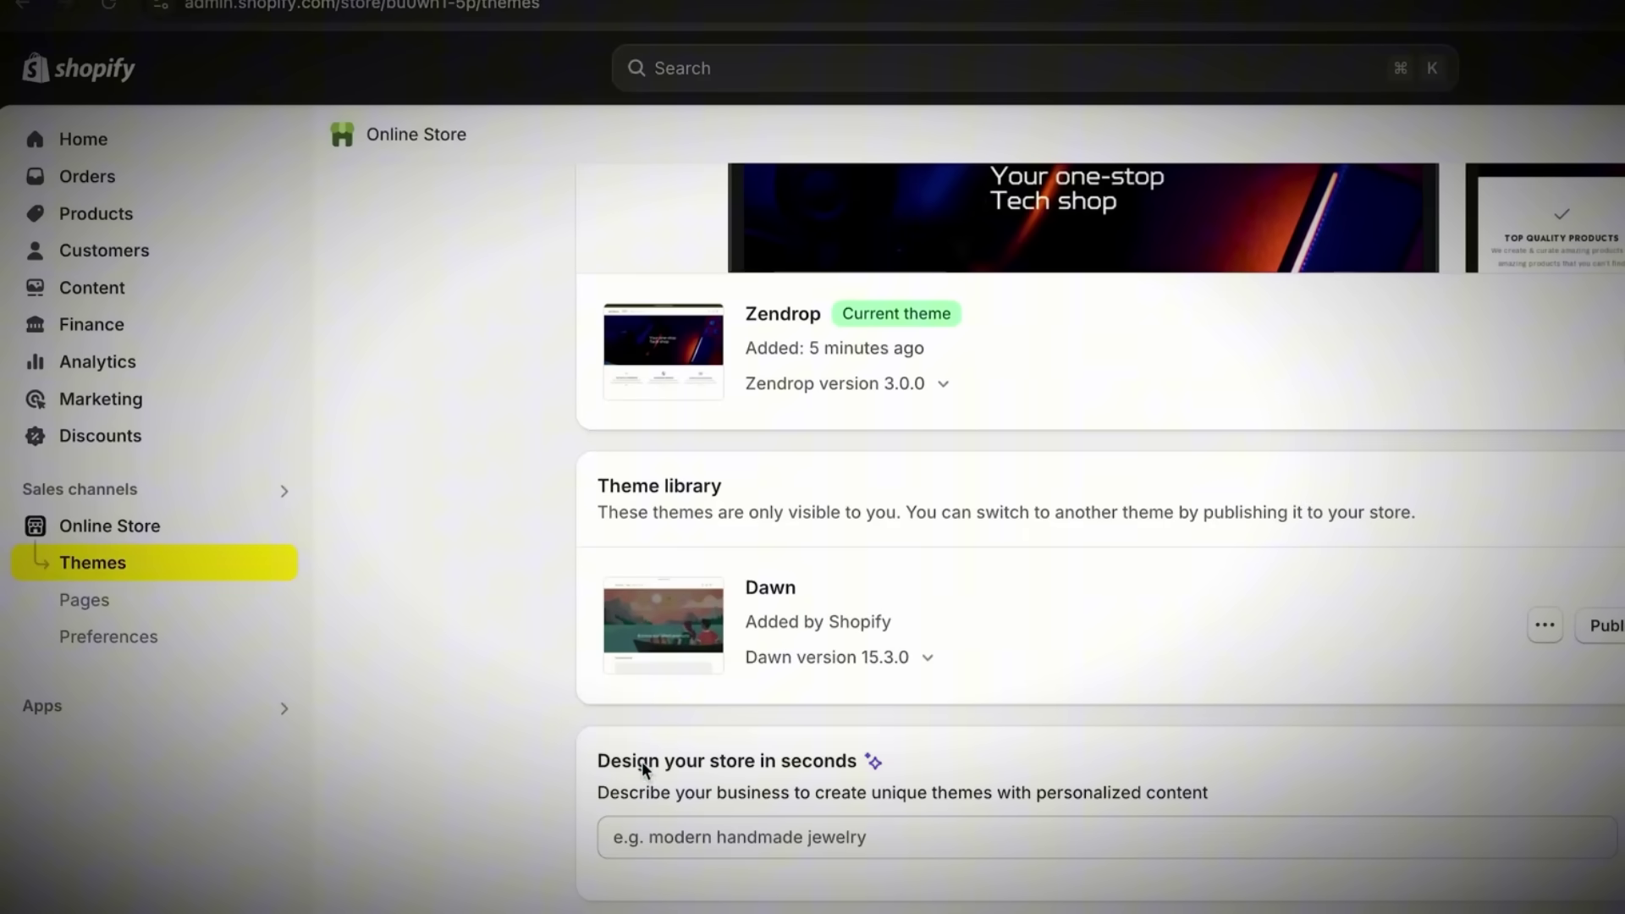
scroll(1003, 825, "up", 3)
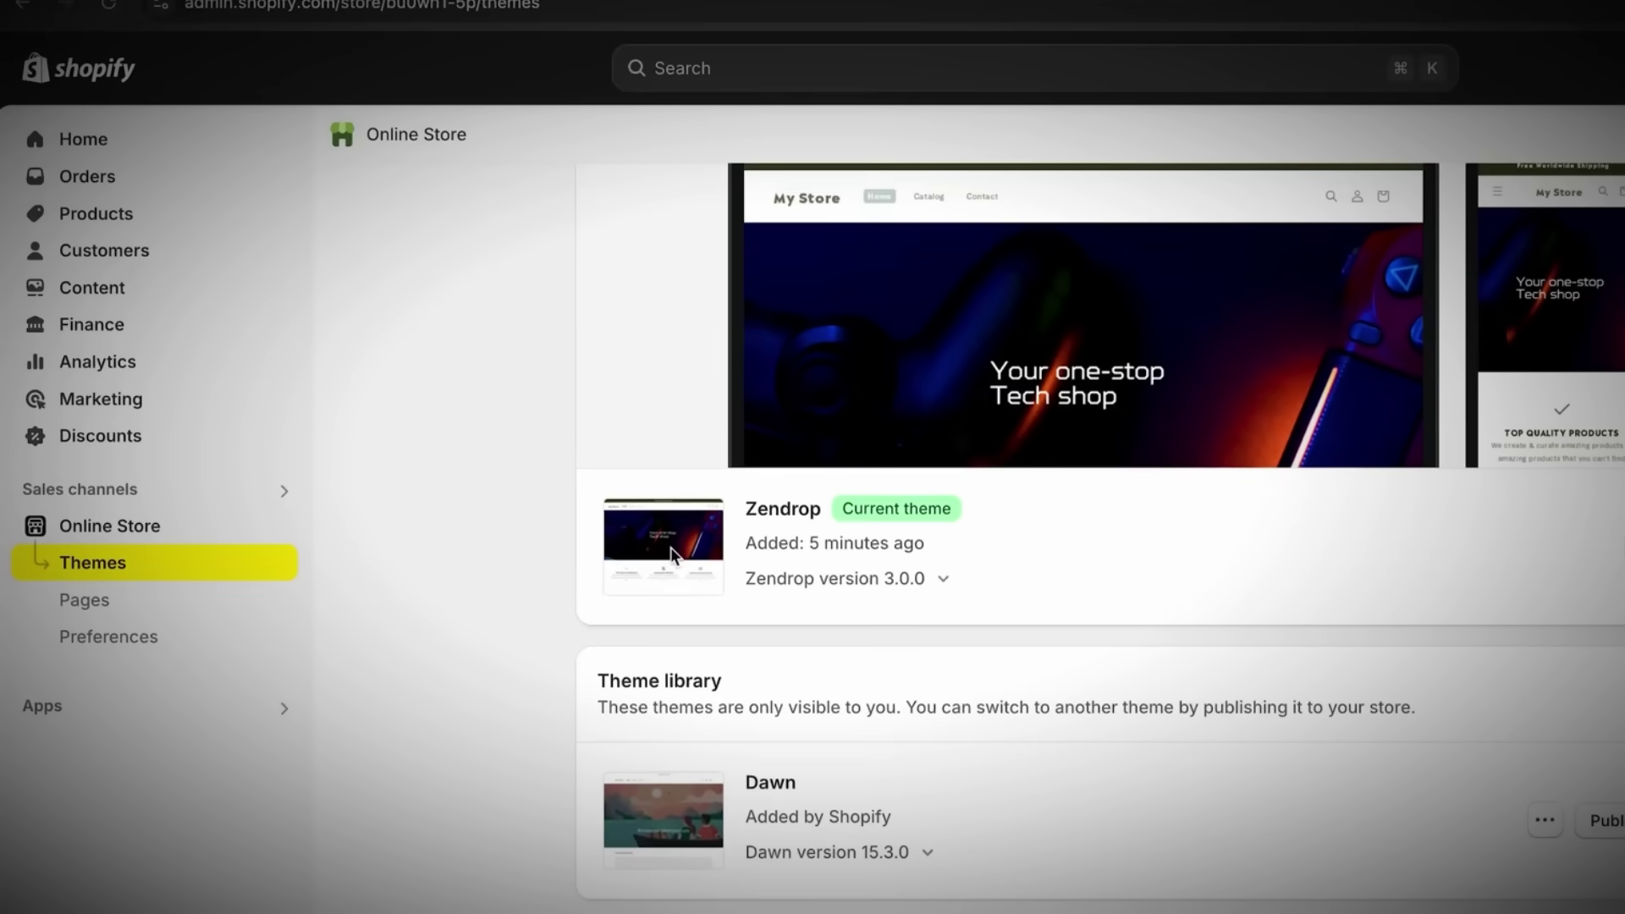
scroll(812, 556, "down", 2)
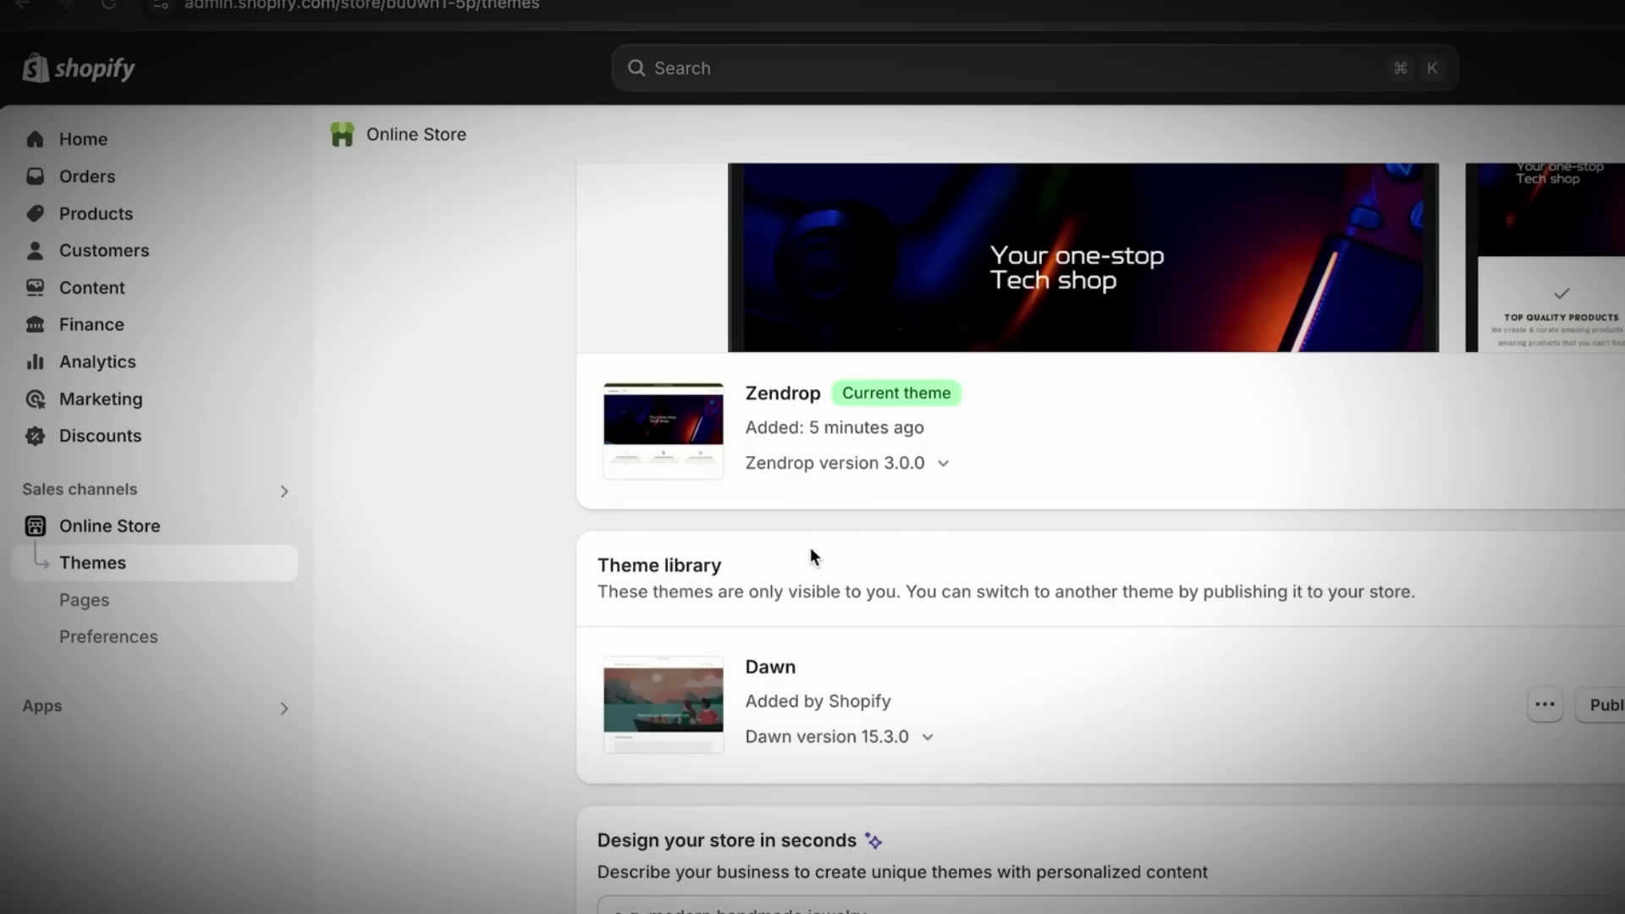
scroll(810, 556, "down", 8)
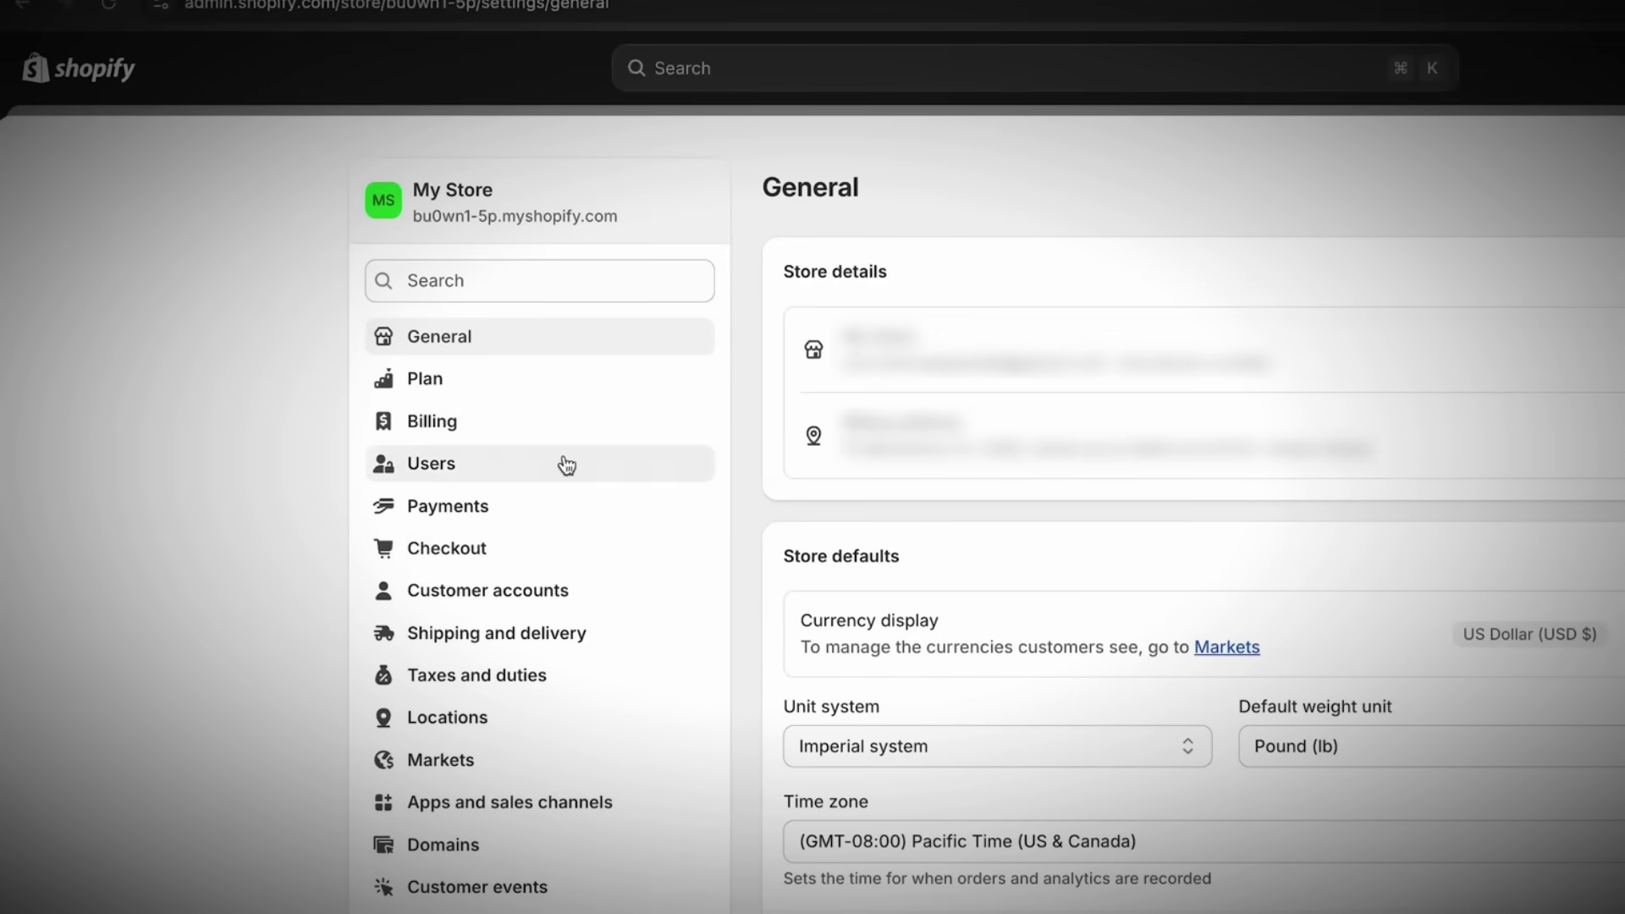
- Review the store's Payments and Shipping and delivery settings
left_click(550, 506)
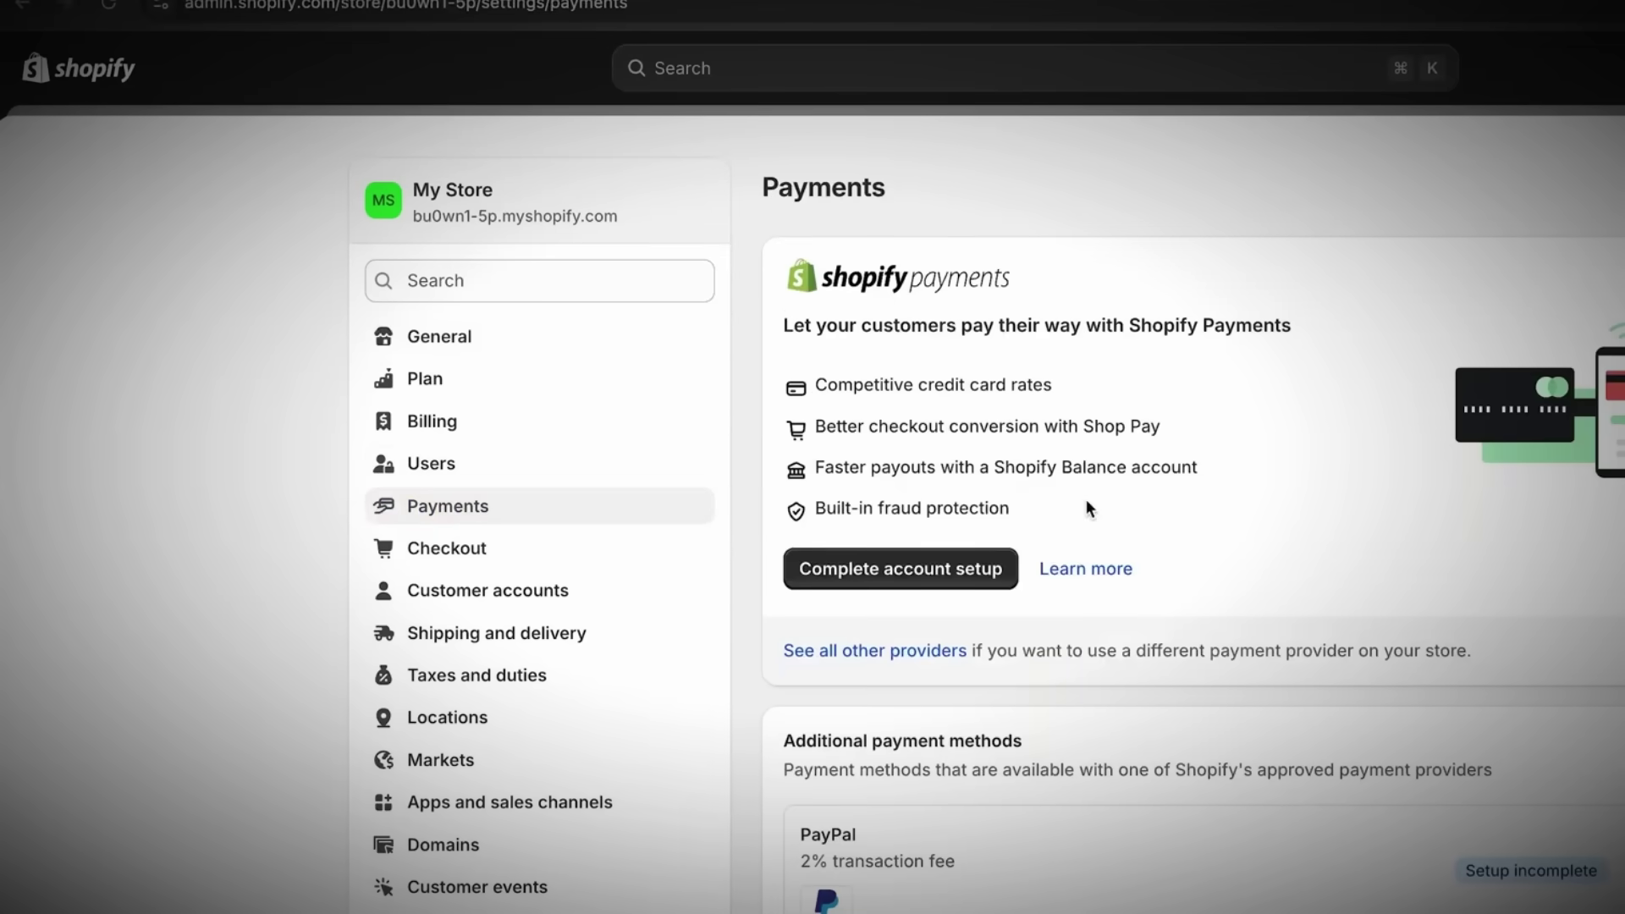
scroll(1085, 504, "down", 4)
scroll(1016, 762, "down", 5)
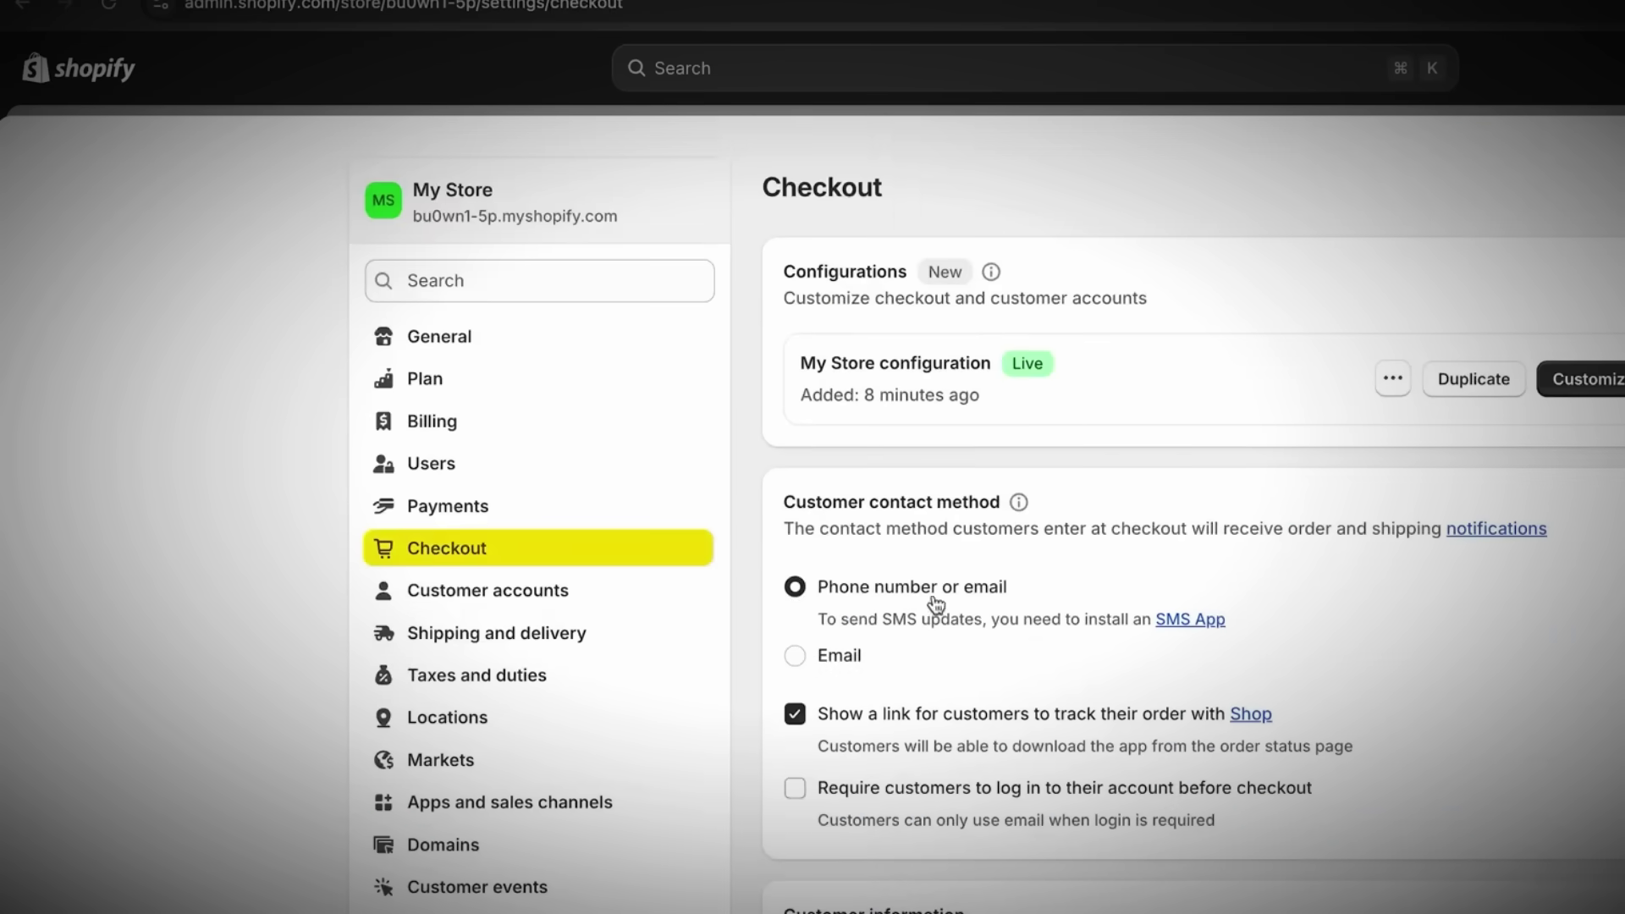
left_click(602, 648)
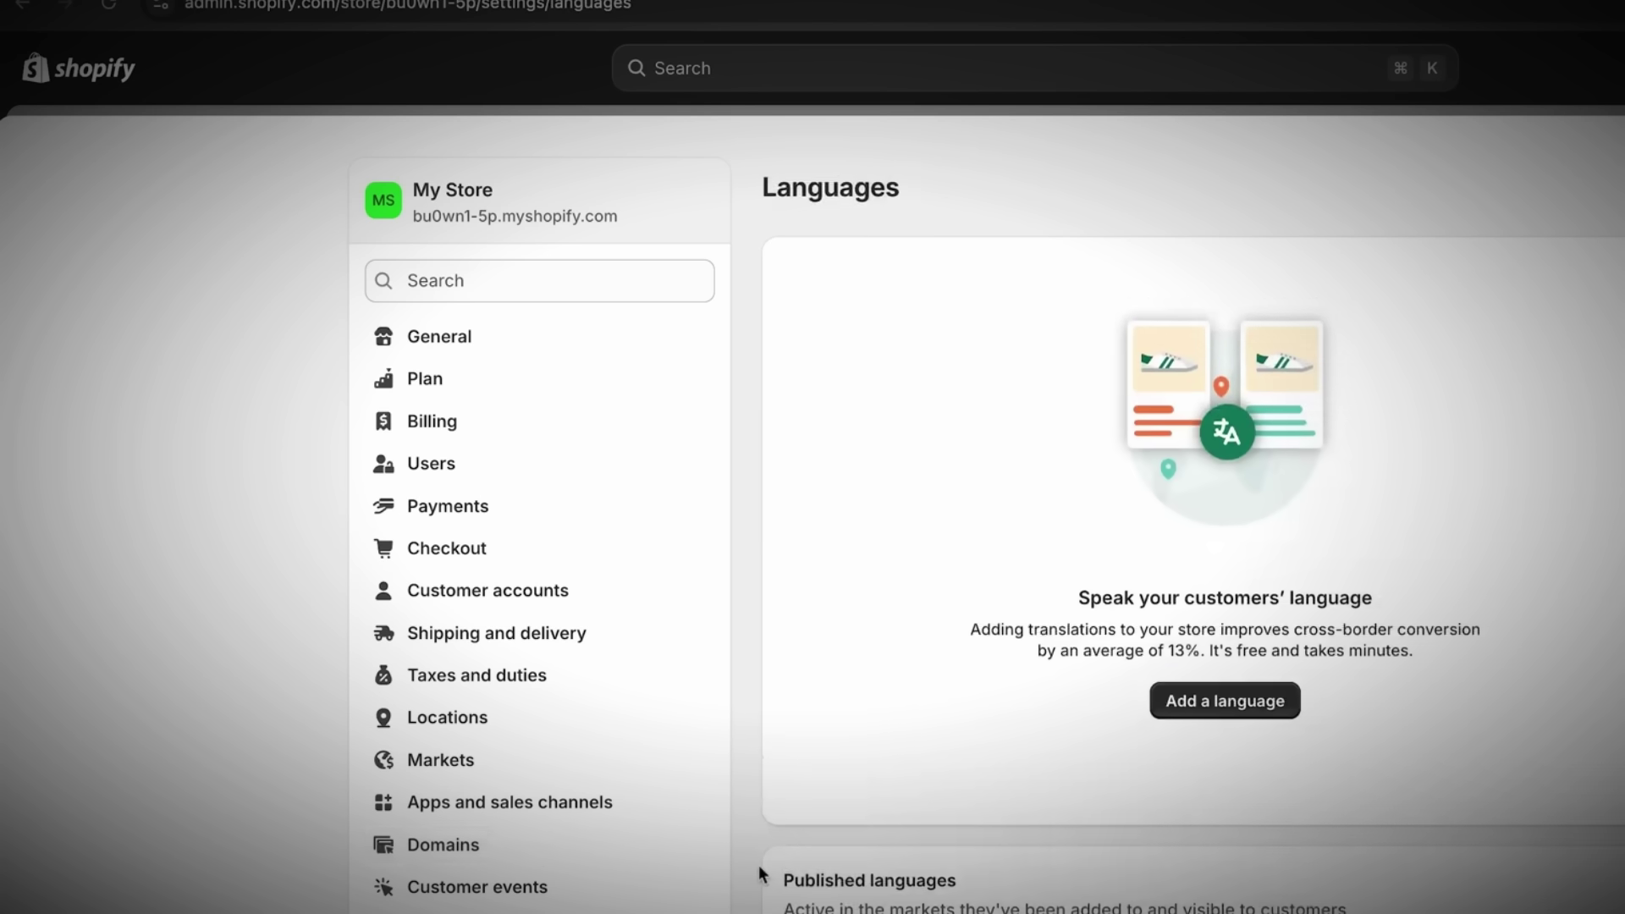
scroll(758, 867, "down", 1)
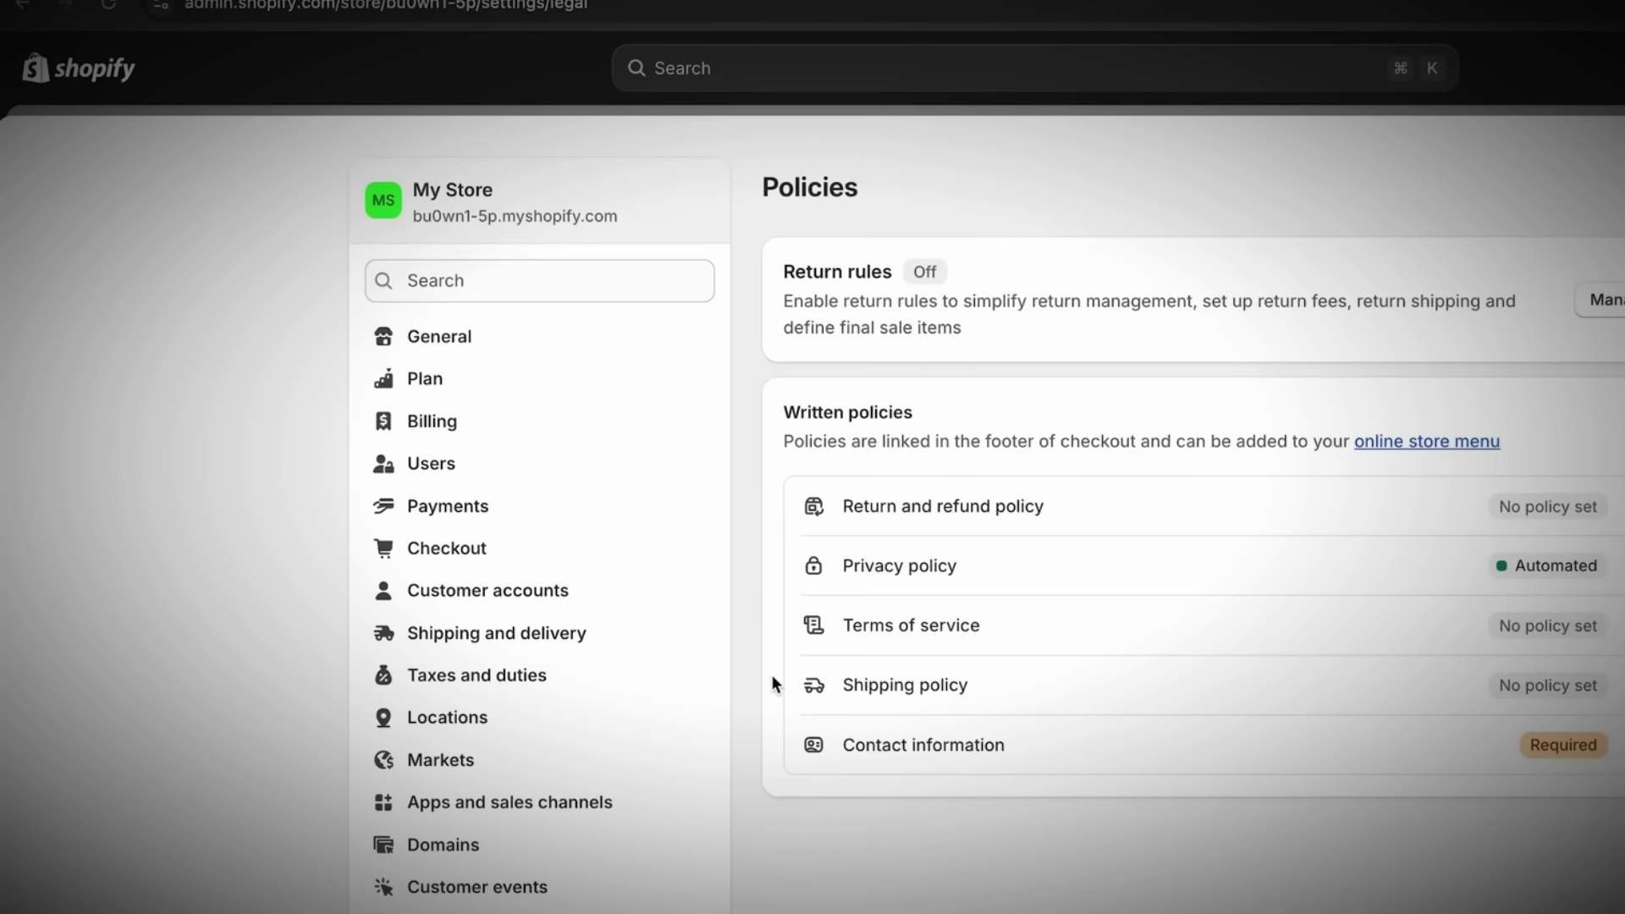
- Fill the Return and refund policy with the standard template and save it
left_click(1181, 518)
left_click(1360, 465)
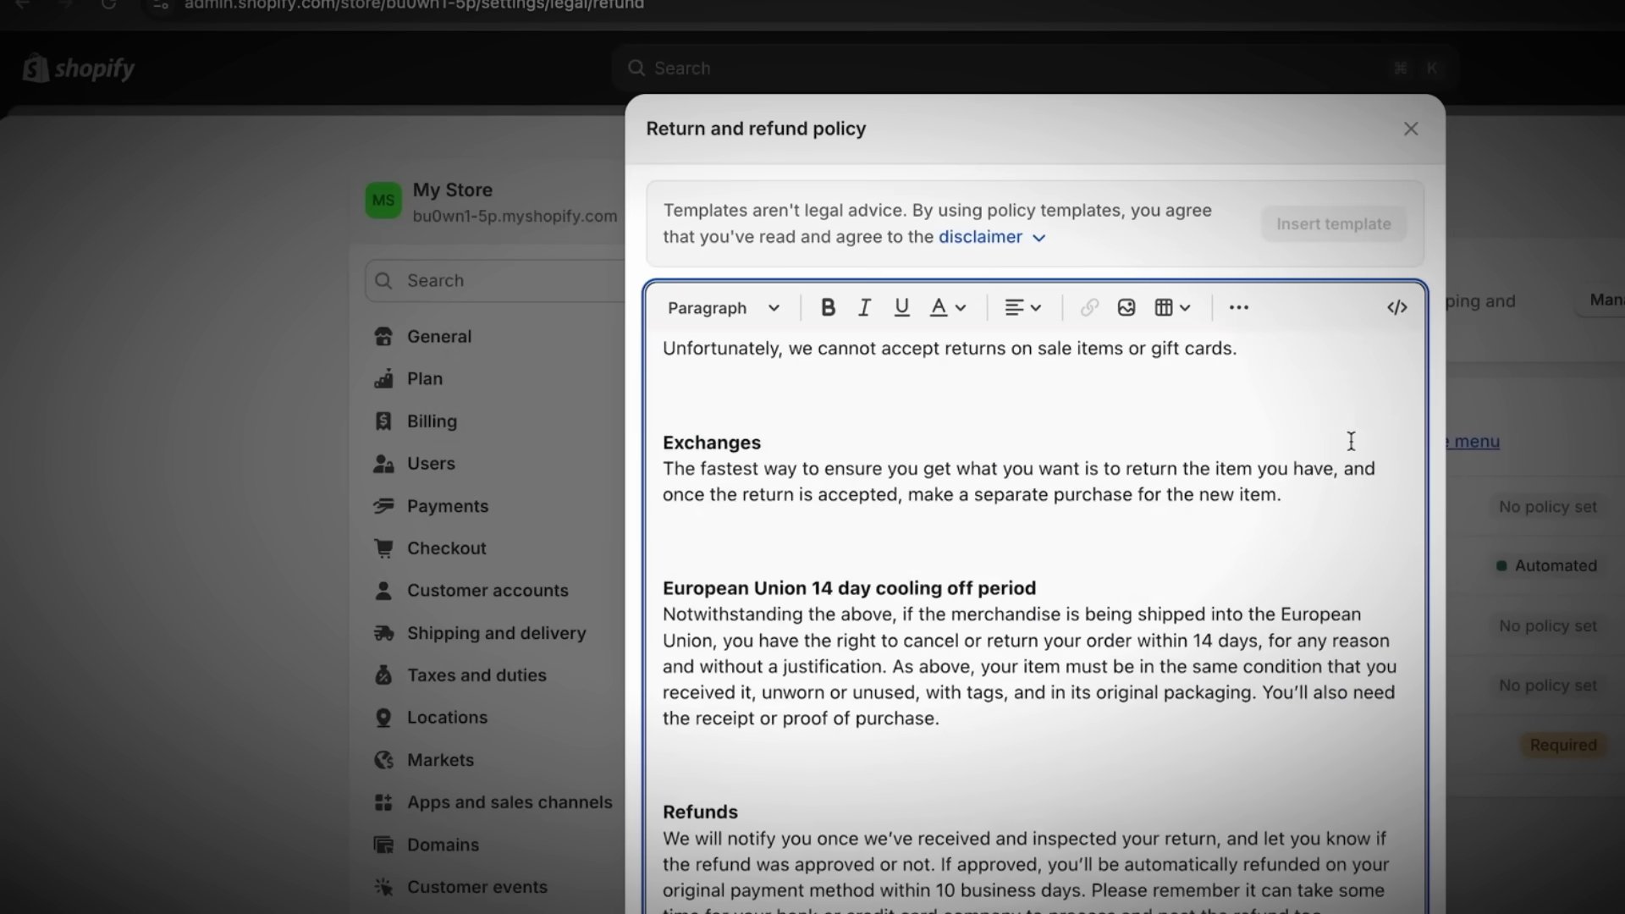
scroll(1081, 722, "up", 5)
scroll(1081, 722, "down", 5)
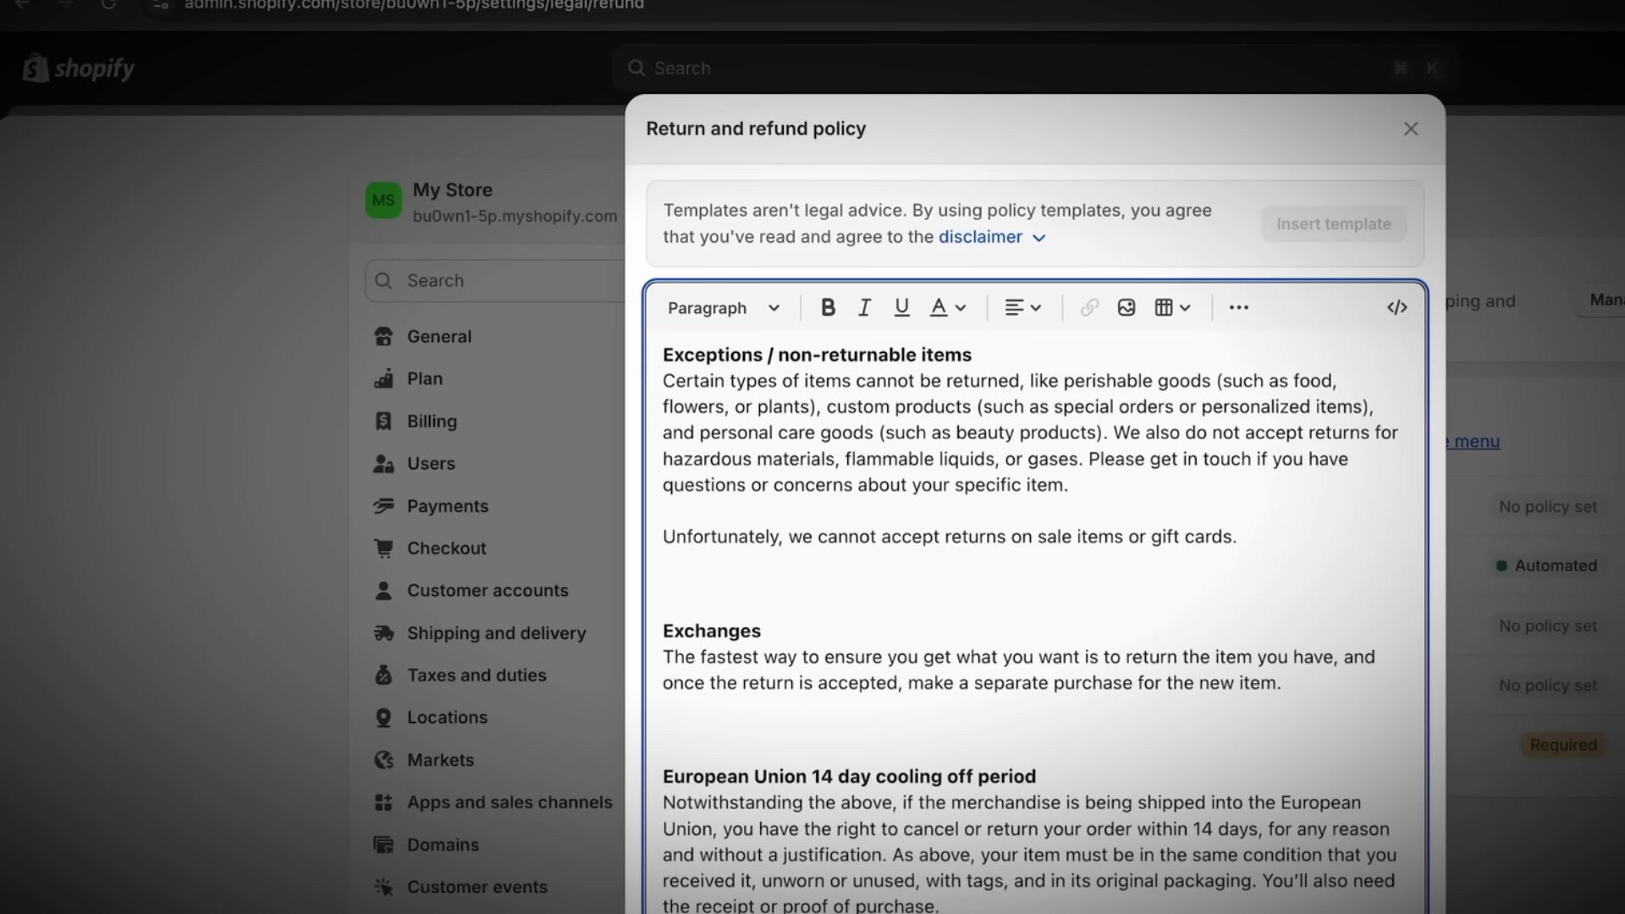
left_click(1390, 526)
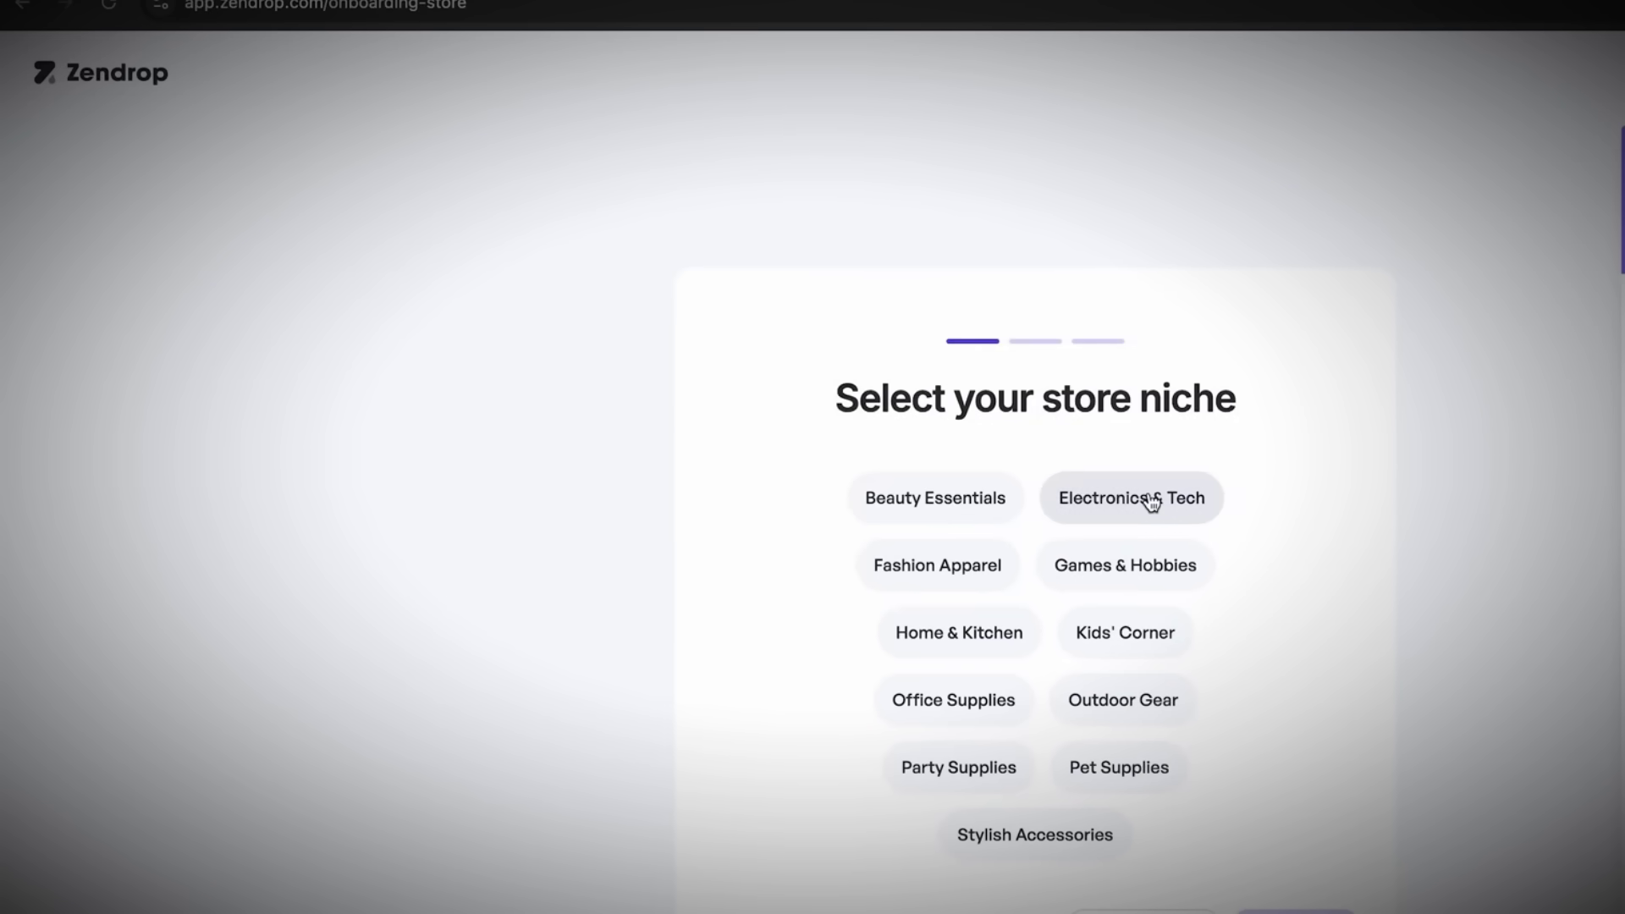
- Choose Electronics & Tech as the Zendrop store niche and continue to winning products
left_click(1151, 503)
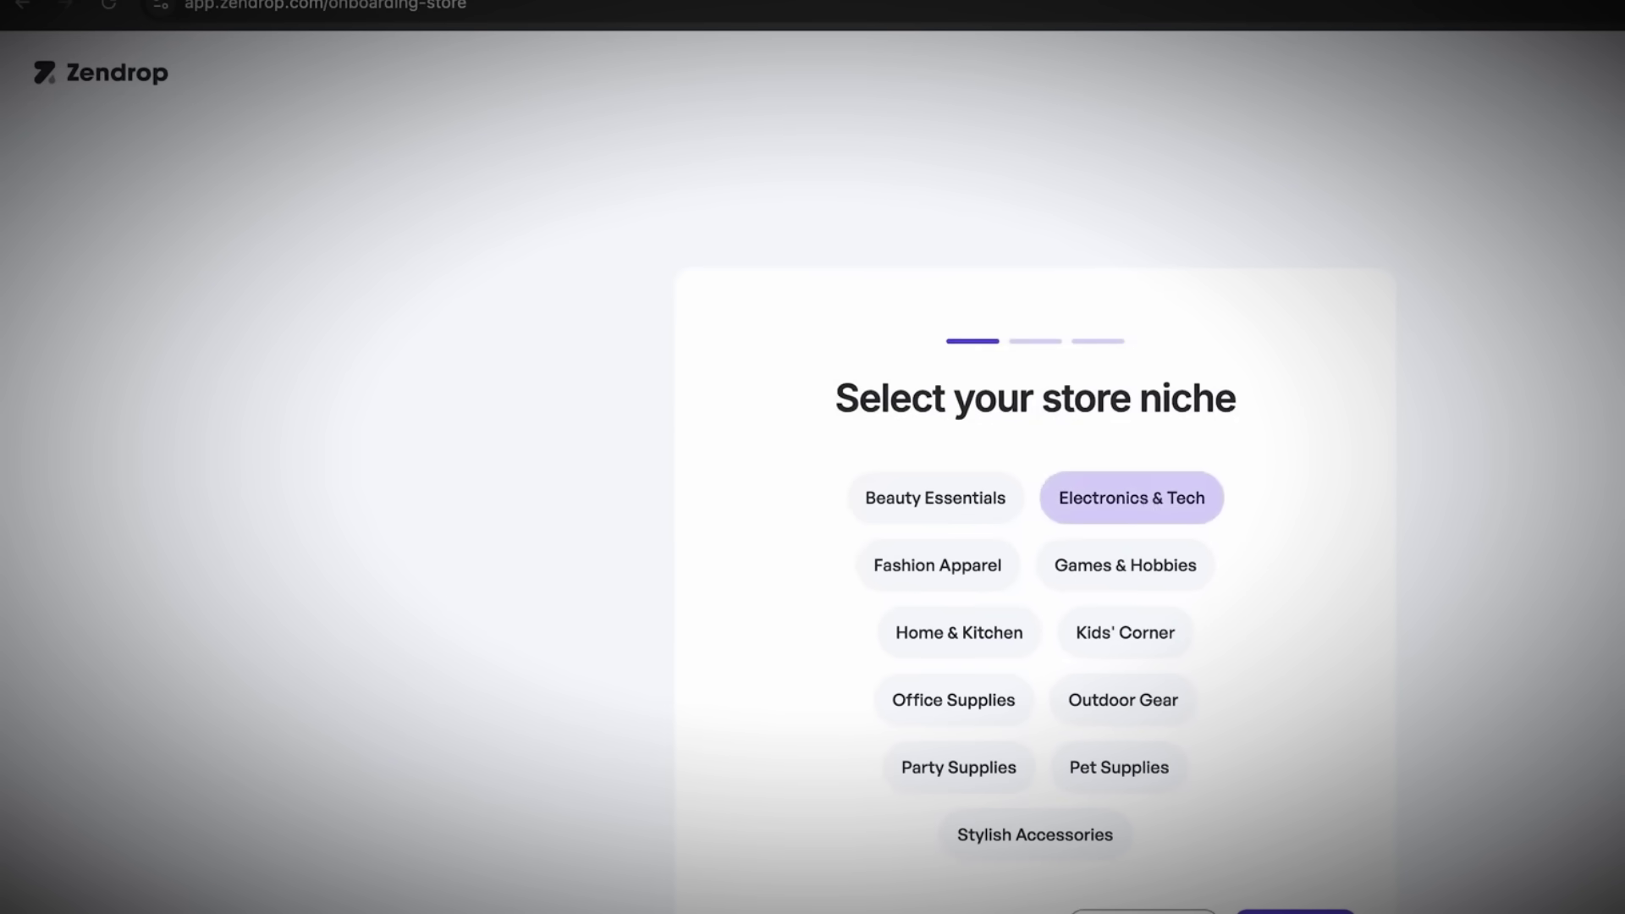
left_click(1295, 911)
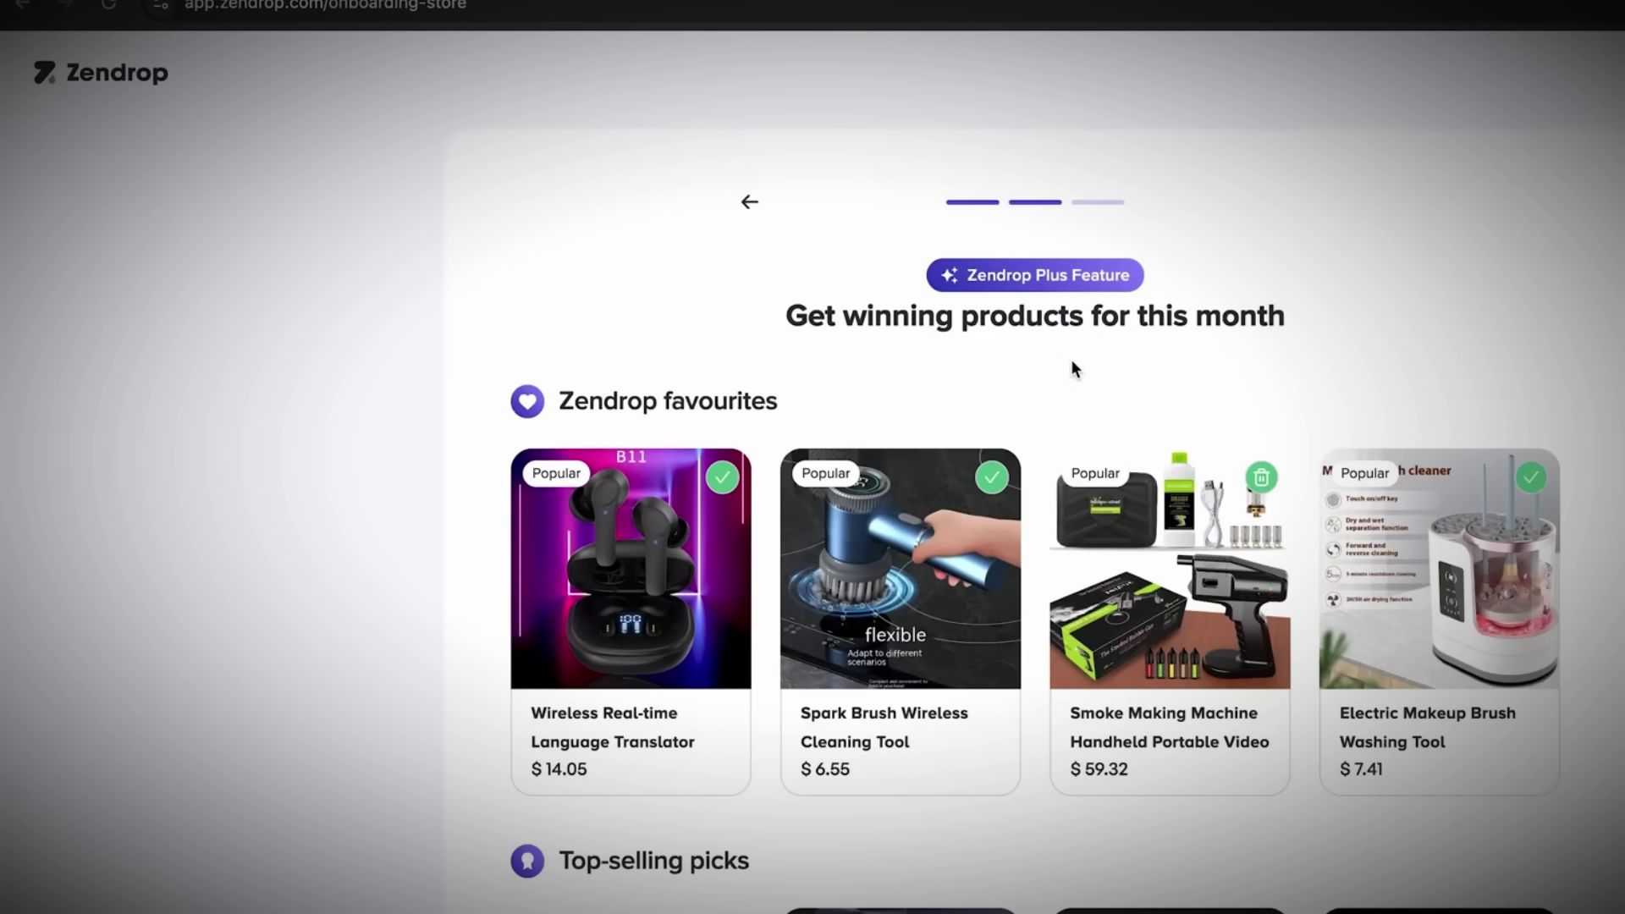
scroll(1070, 359, "down", 3)
scroll(1127, 440, "up", 3)
scroll(1127, 440, "down", 8)
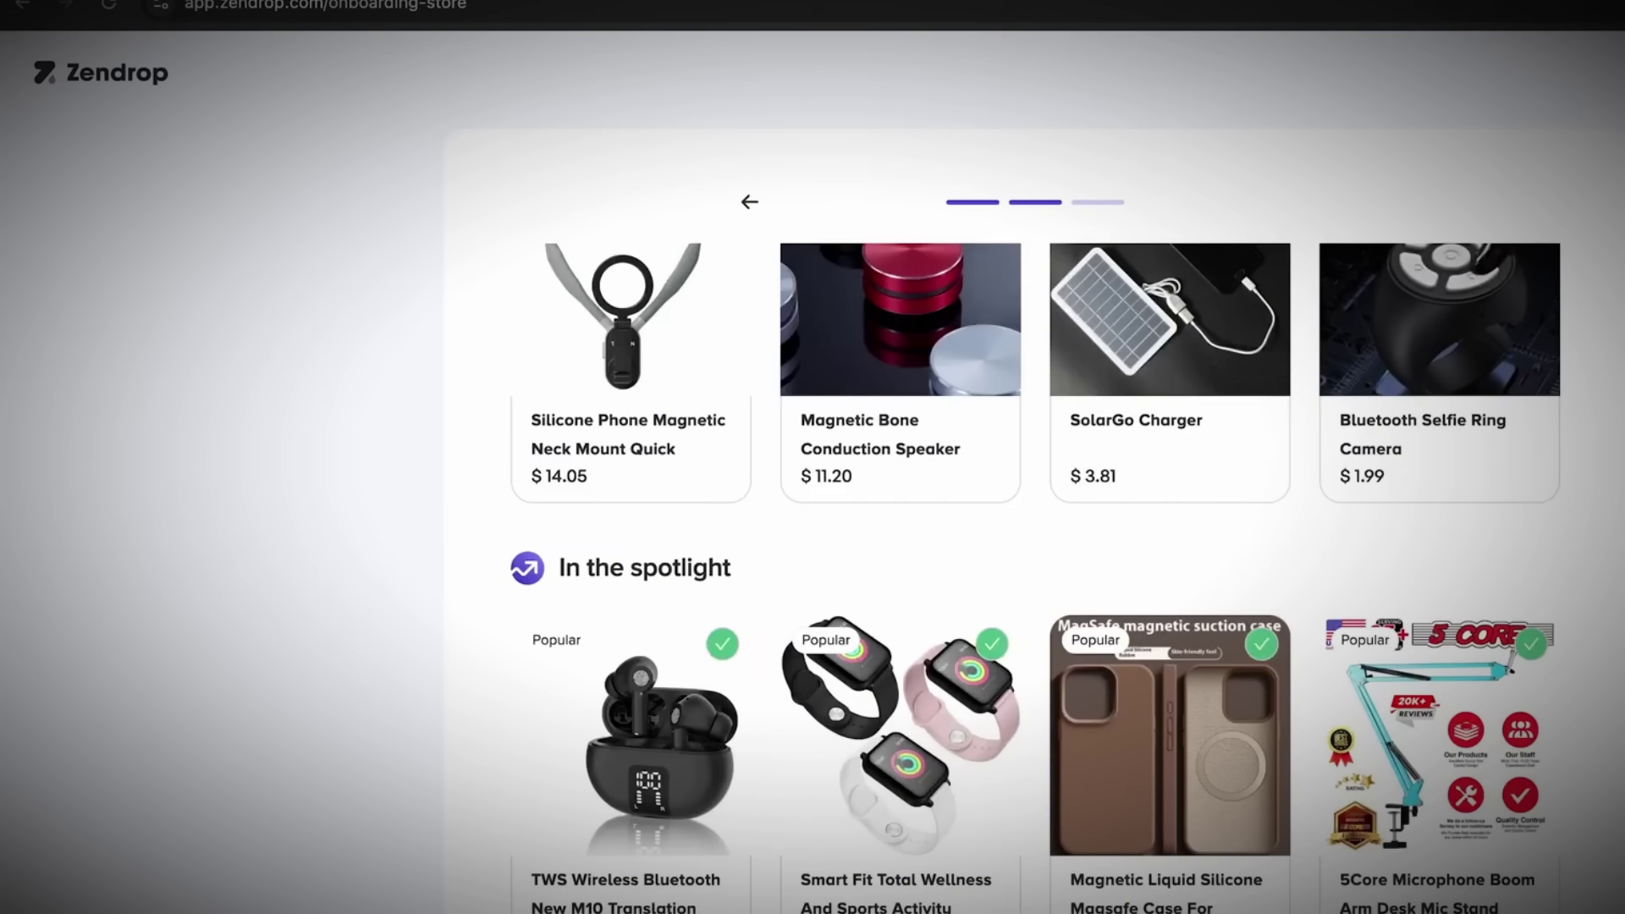
scroll(702, 508, "up", 3)
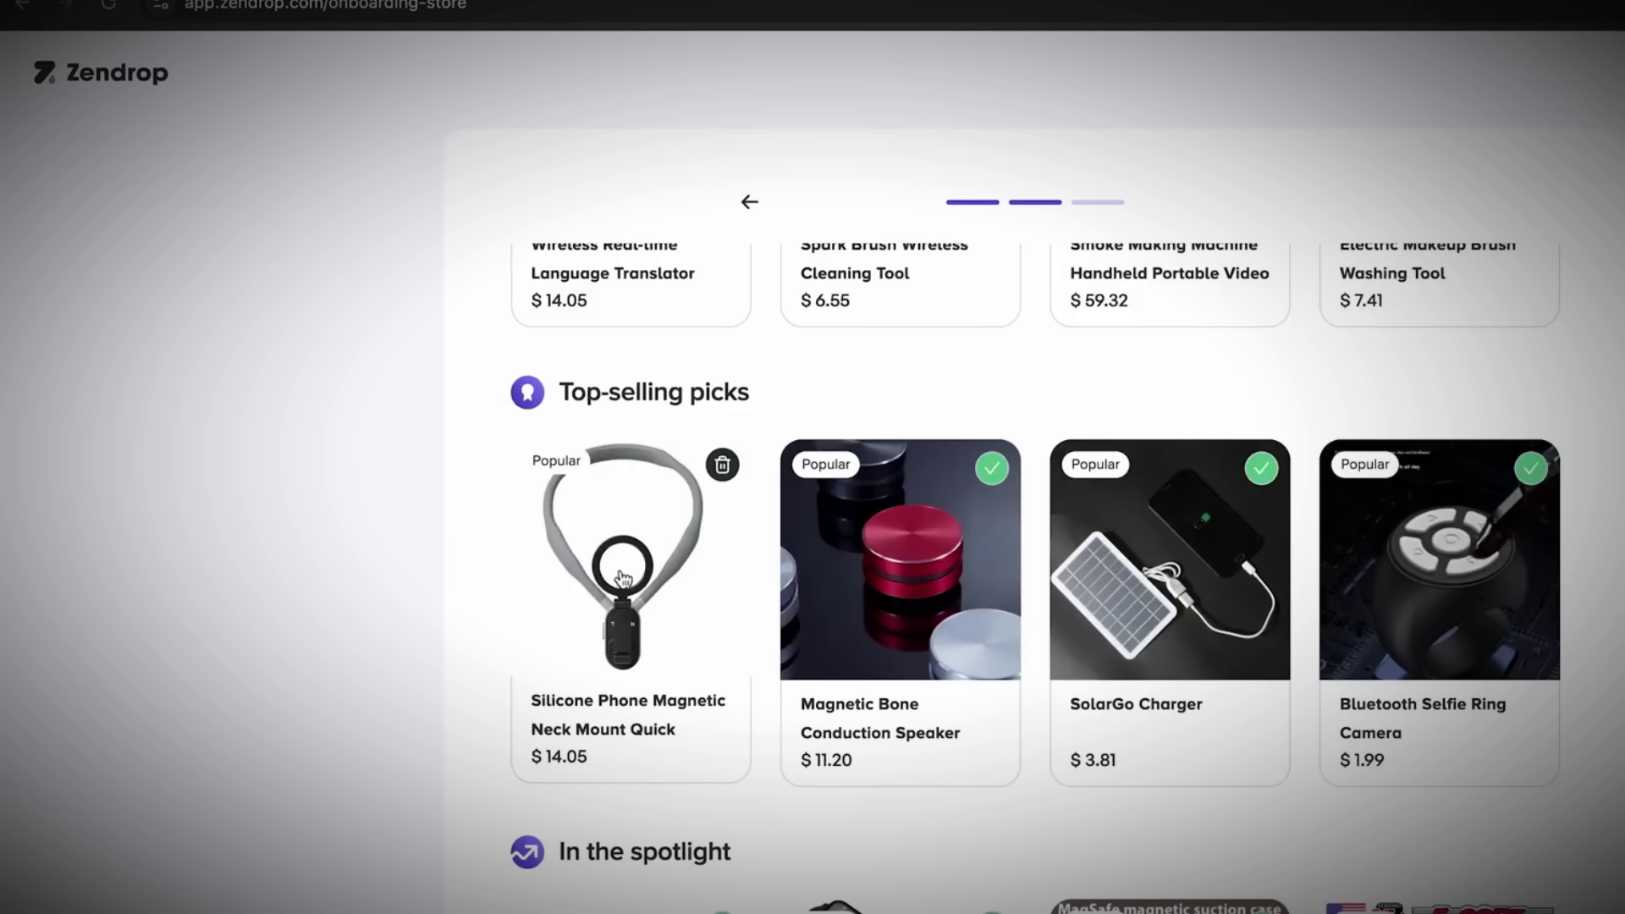
- Deselect the speaker, SolarGo charger, earbuds and smartwatch products, then finish onboarding with Let's go-o-o!
left_click(992, 468)
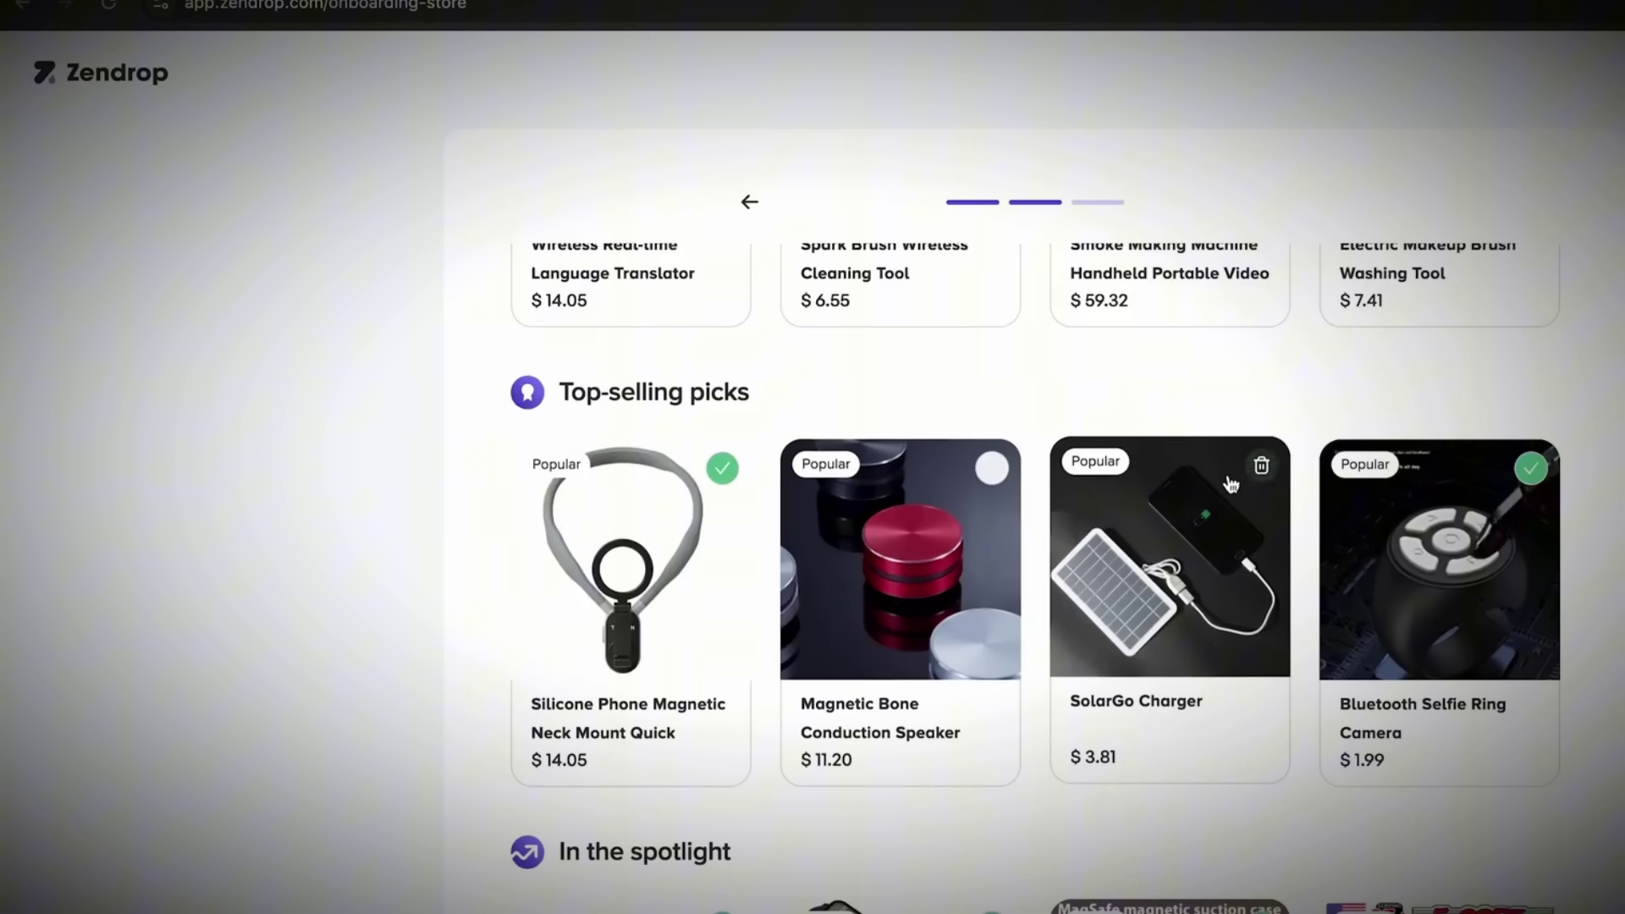
left_click(1261, 468)
left_click(1530, 468)
scroll(829, 709, "down", 1)
scroll(829, 708, "down", 1)
left_click(722, 696)
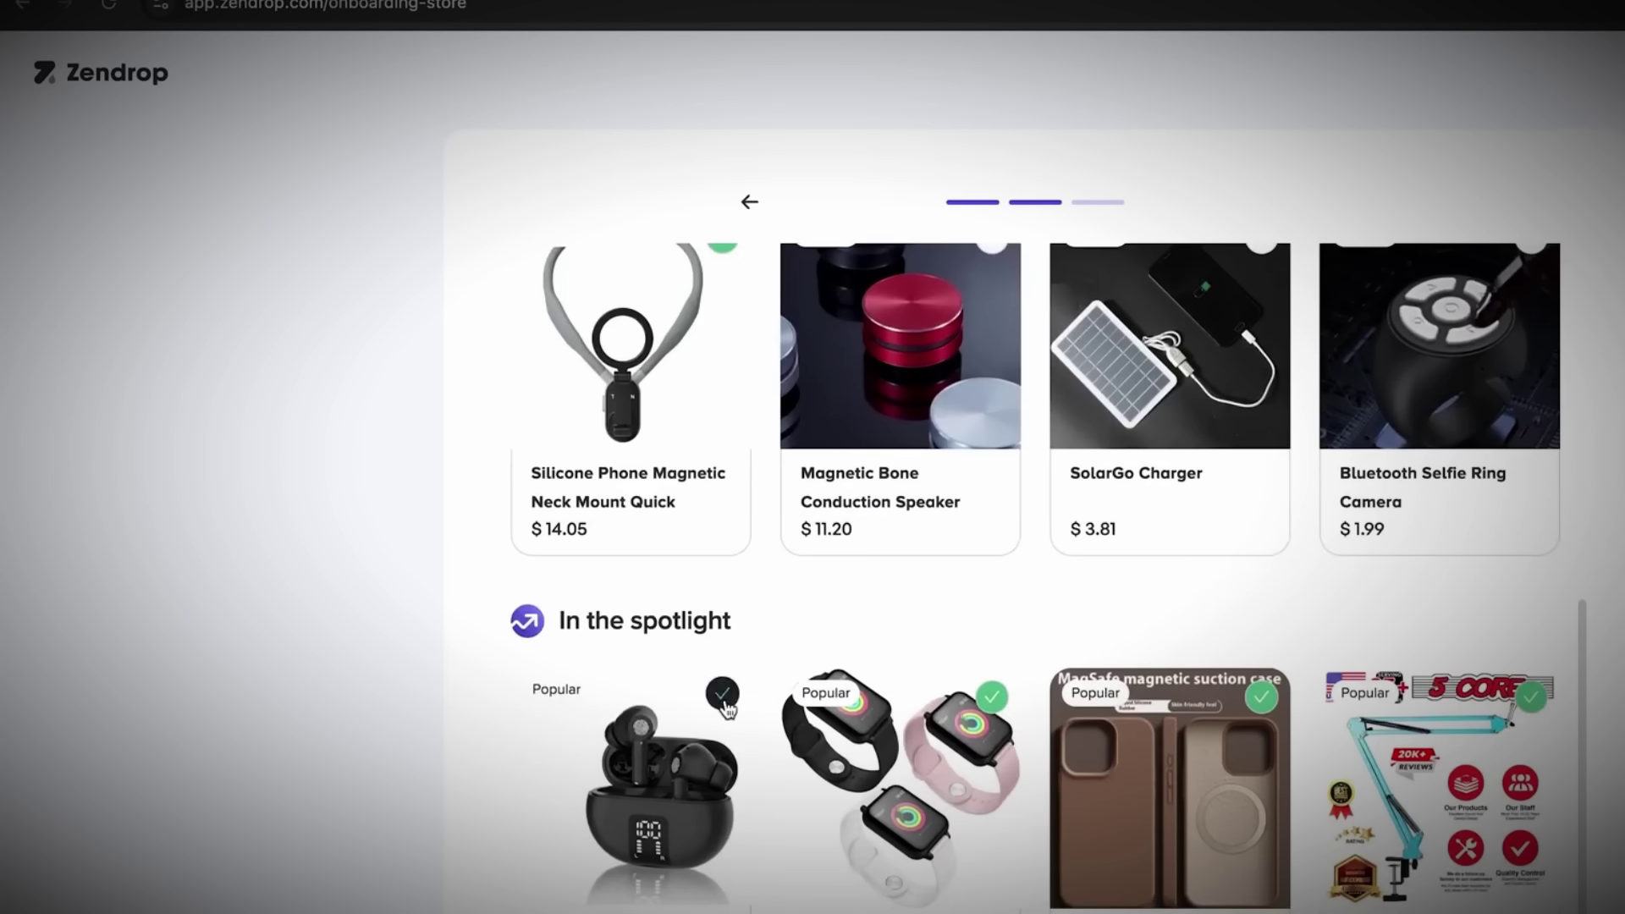
left_click(992, 694)
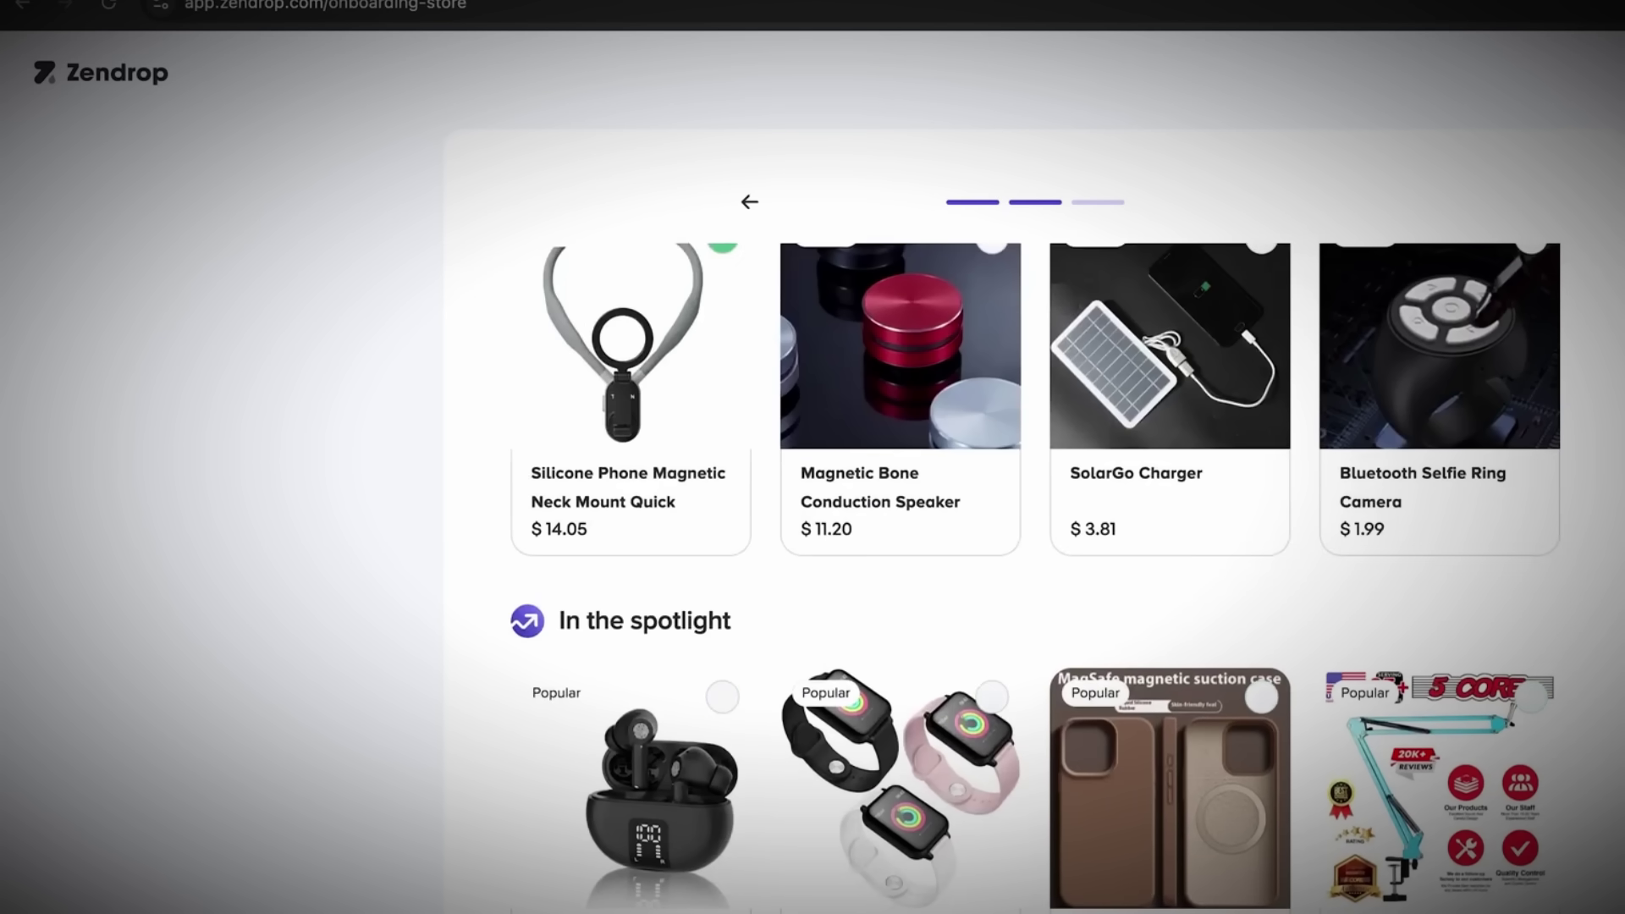
scroll(1090, 506, "up", 5)
scroll(1090, 506, "down", 5)
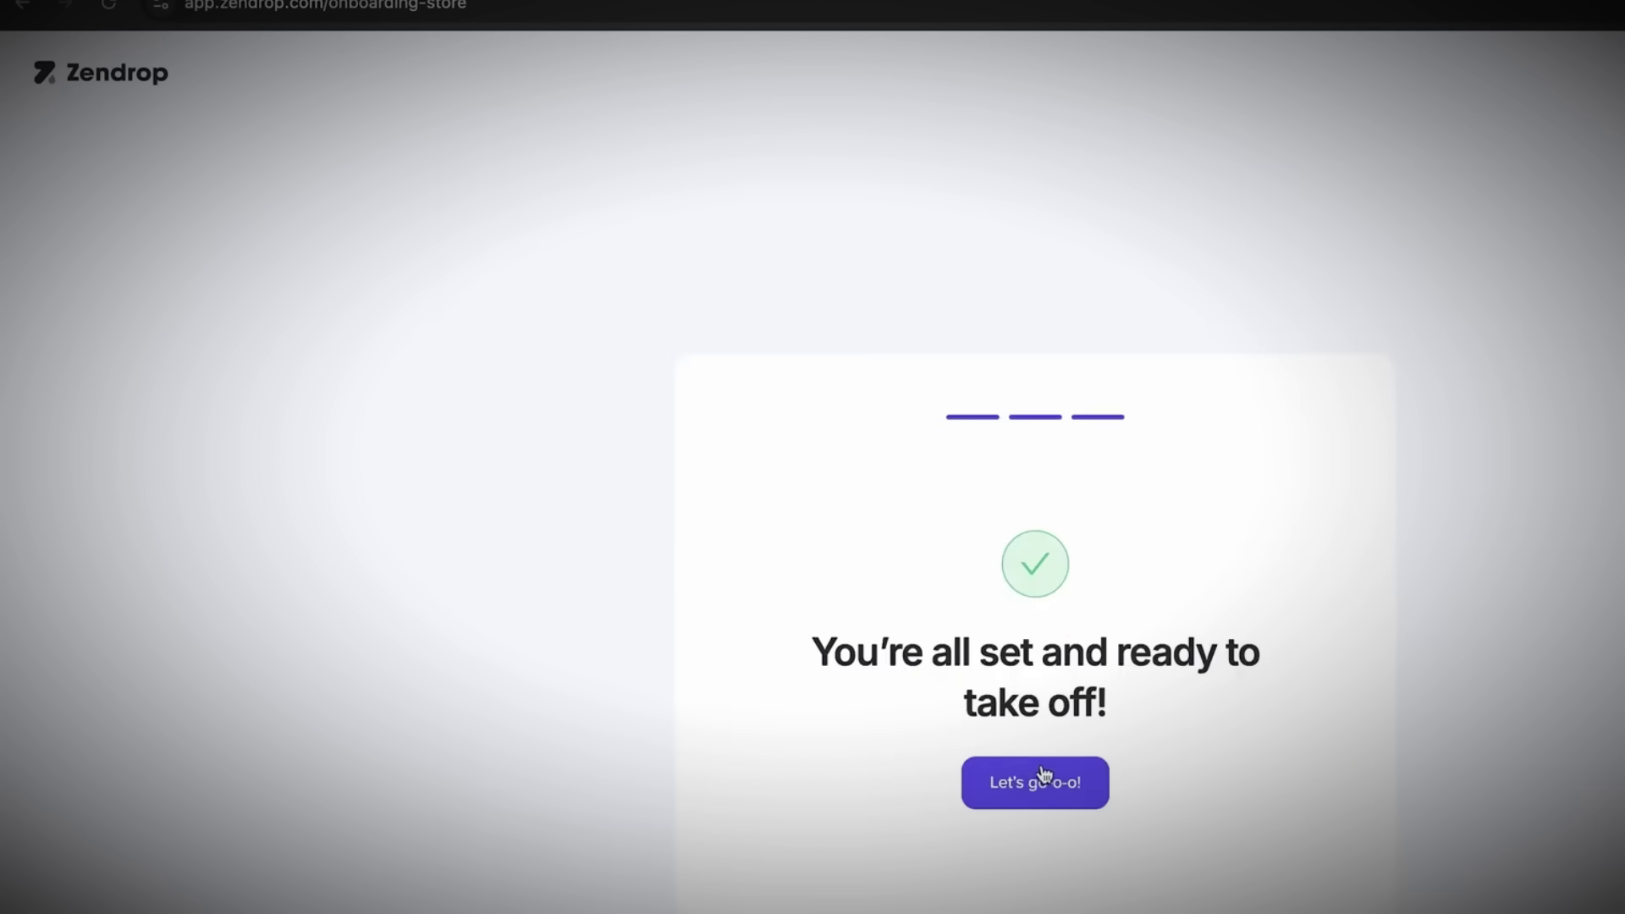
left_click(1039, 776)
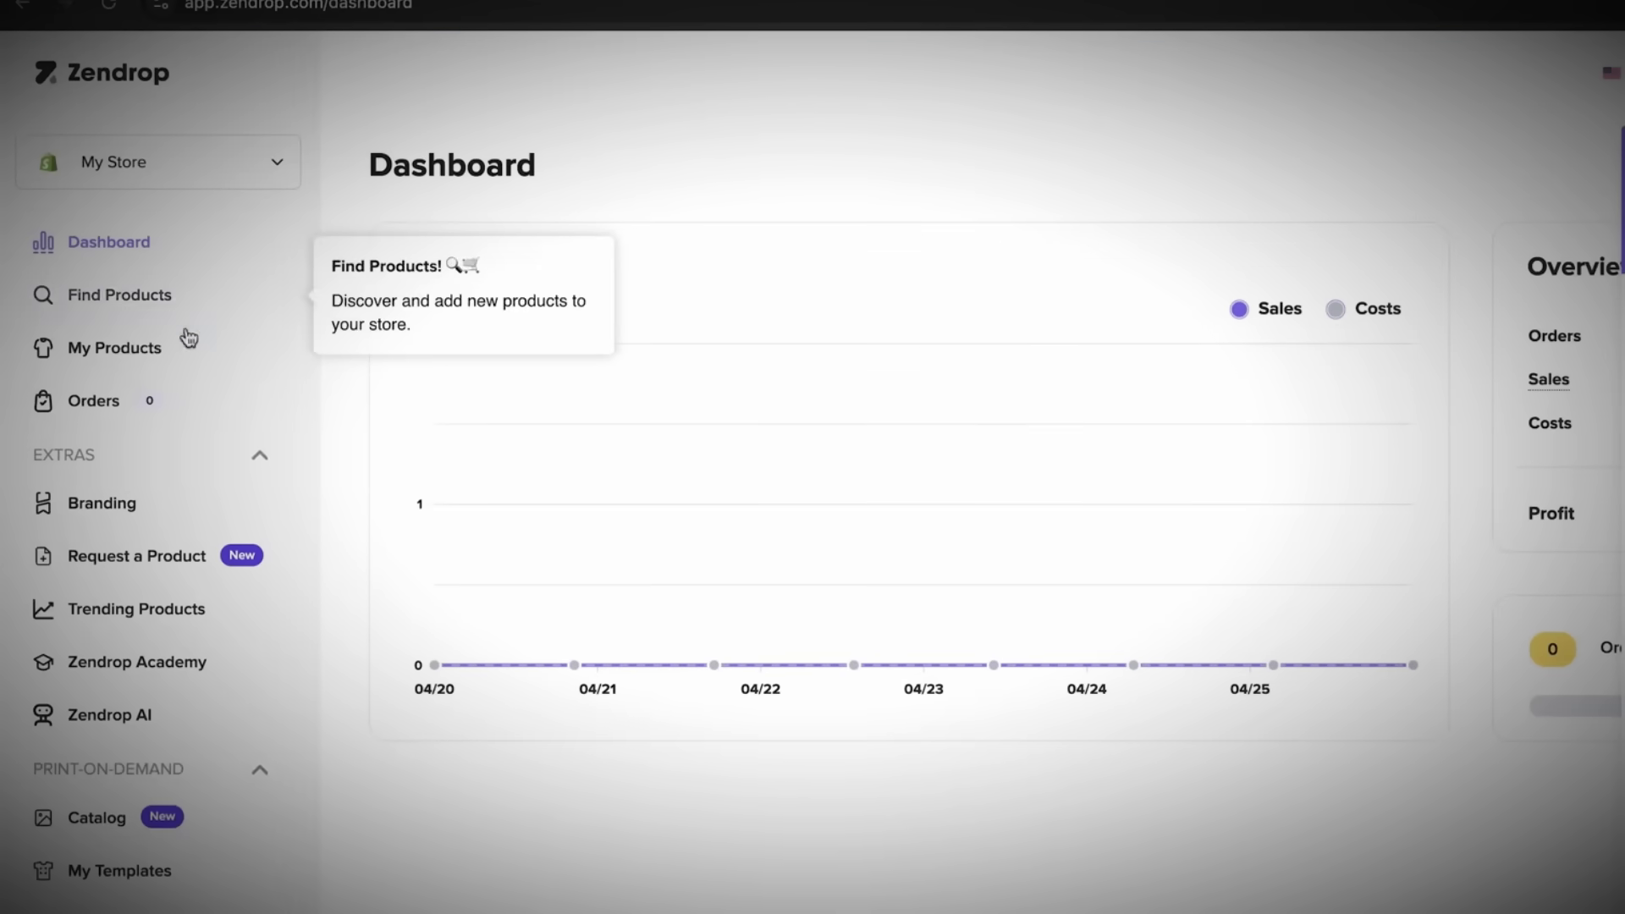
- Review the store's current products under My Products > Store Listings & Sourcing
left_click(114, 348)
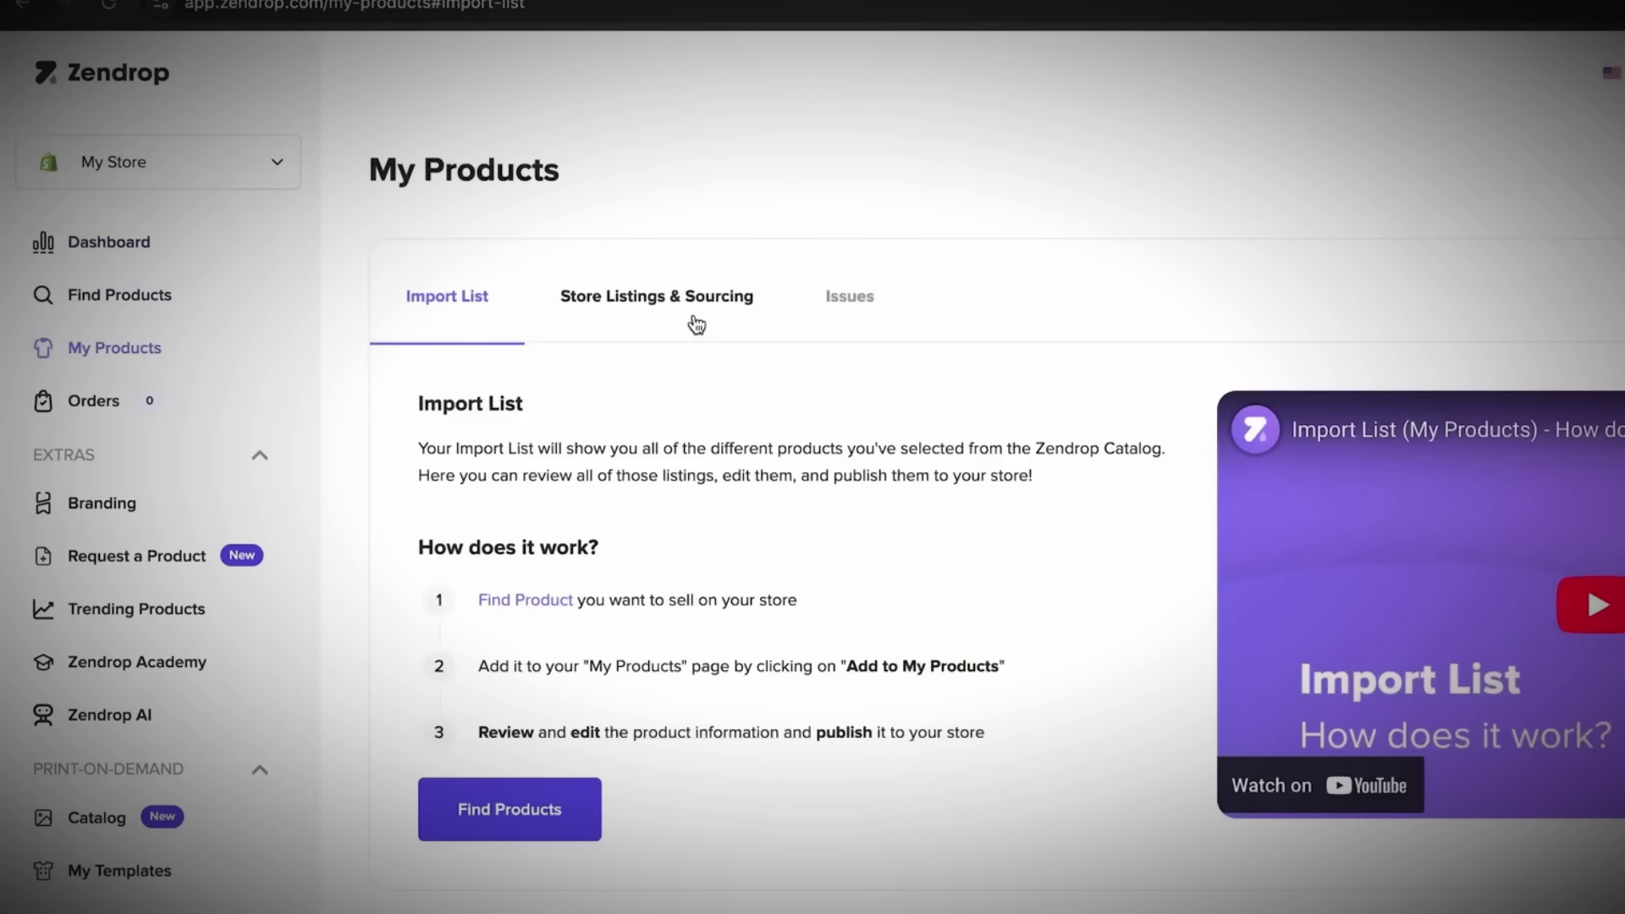
left_click(697, 326)
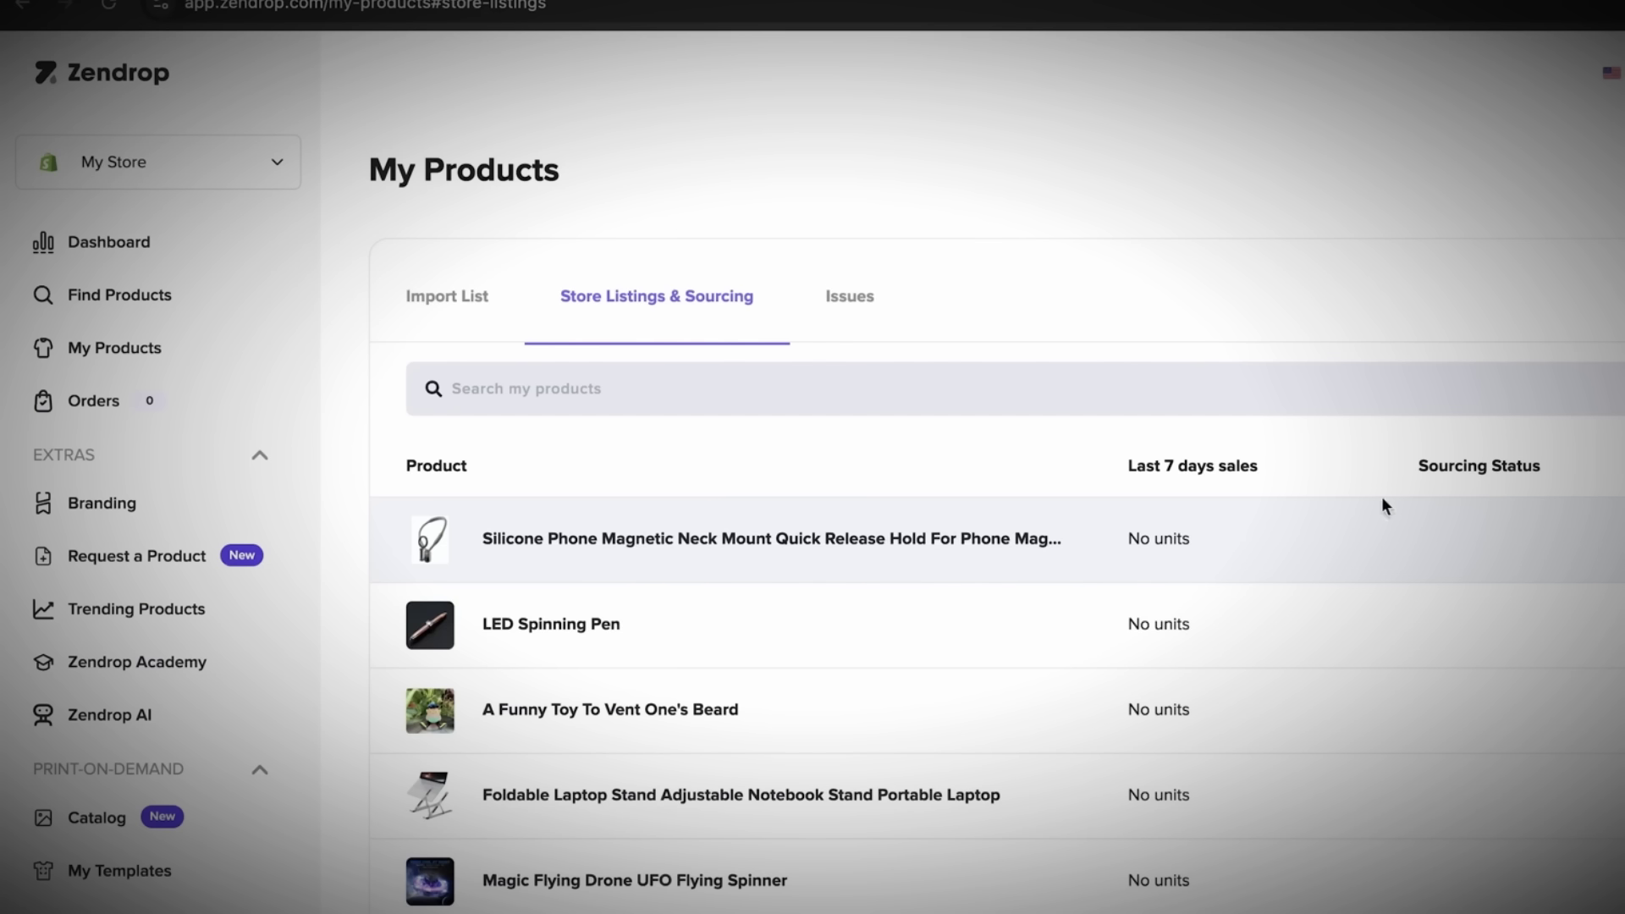
scroll(987, 675, "down", 5)
scroll(989, 677, "up", 3)
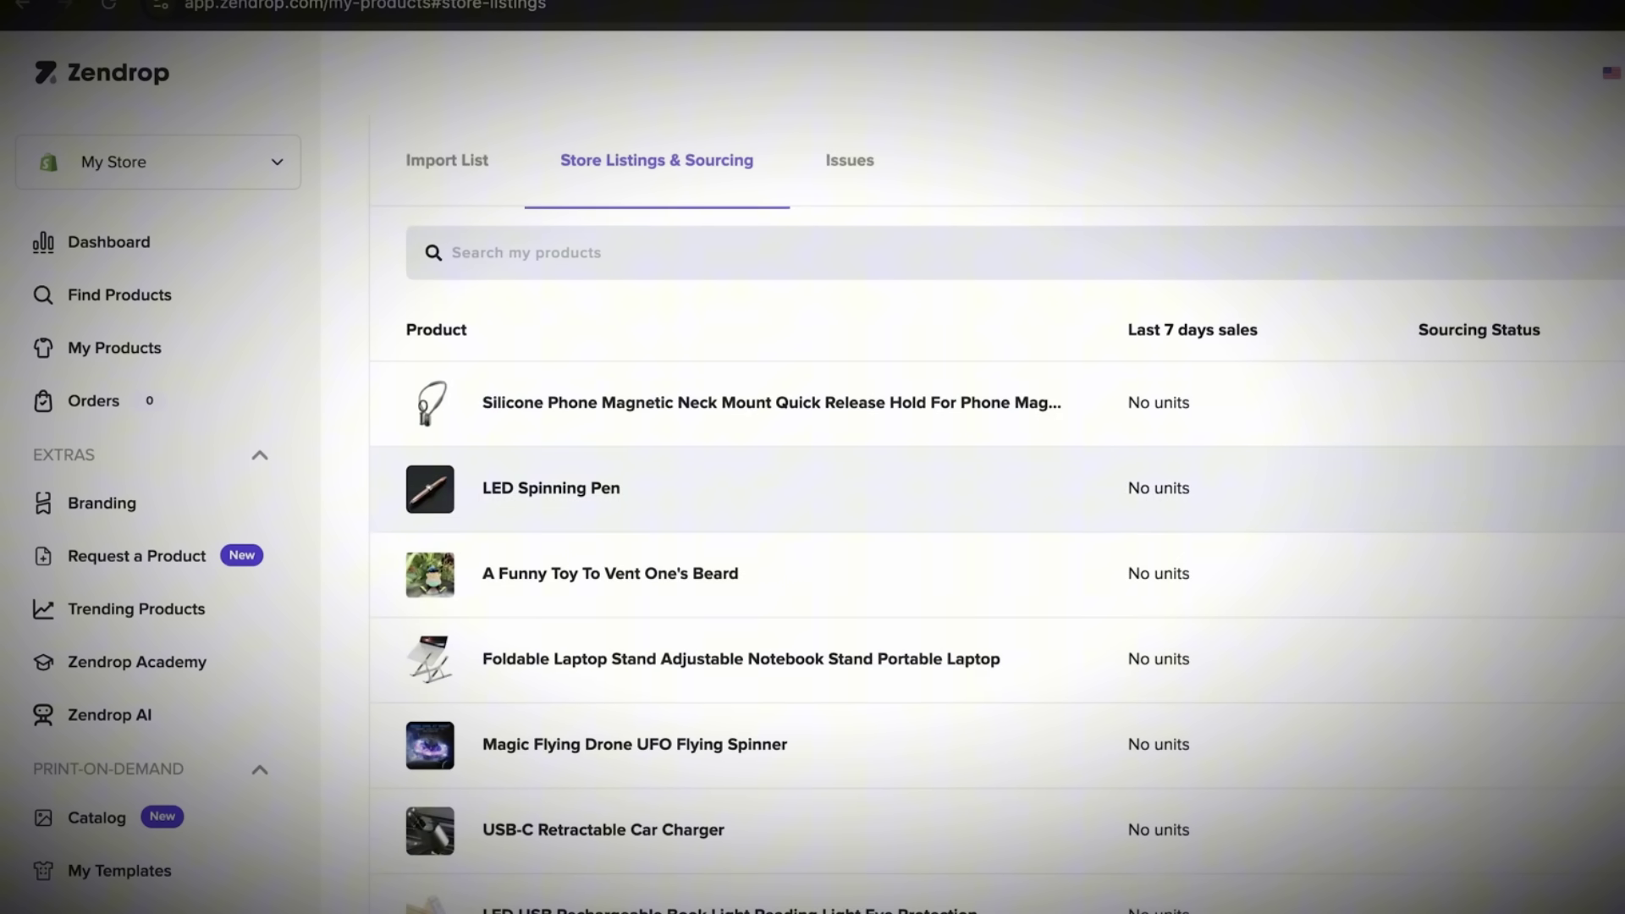
scroll(332, 606, "up", 2)
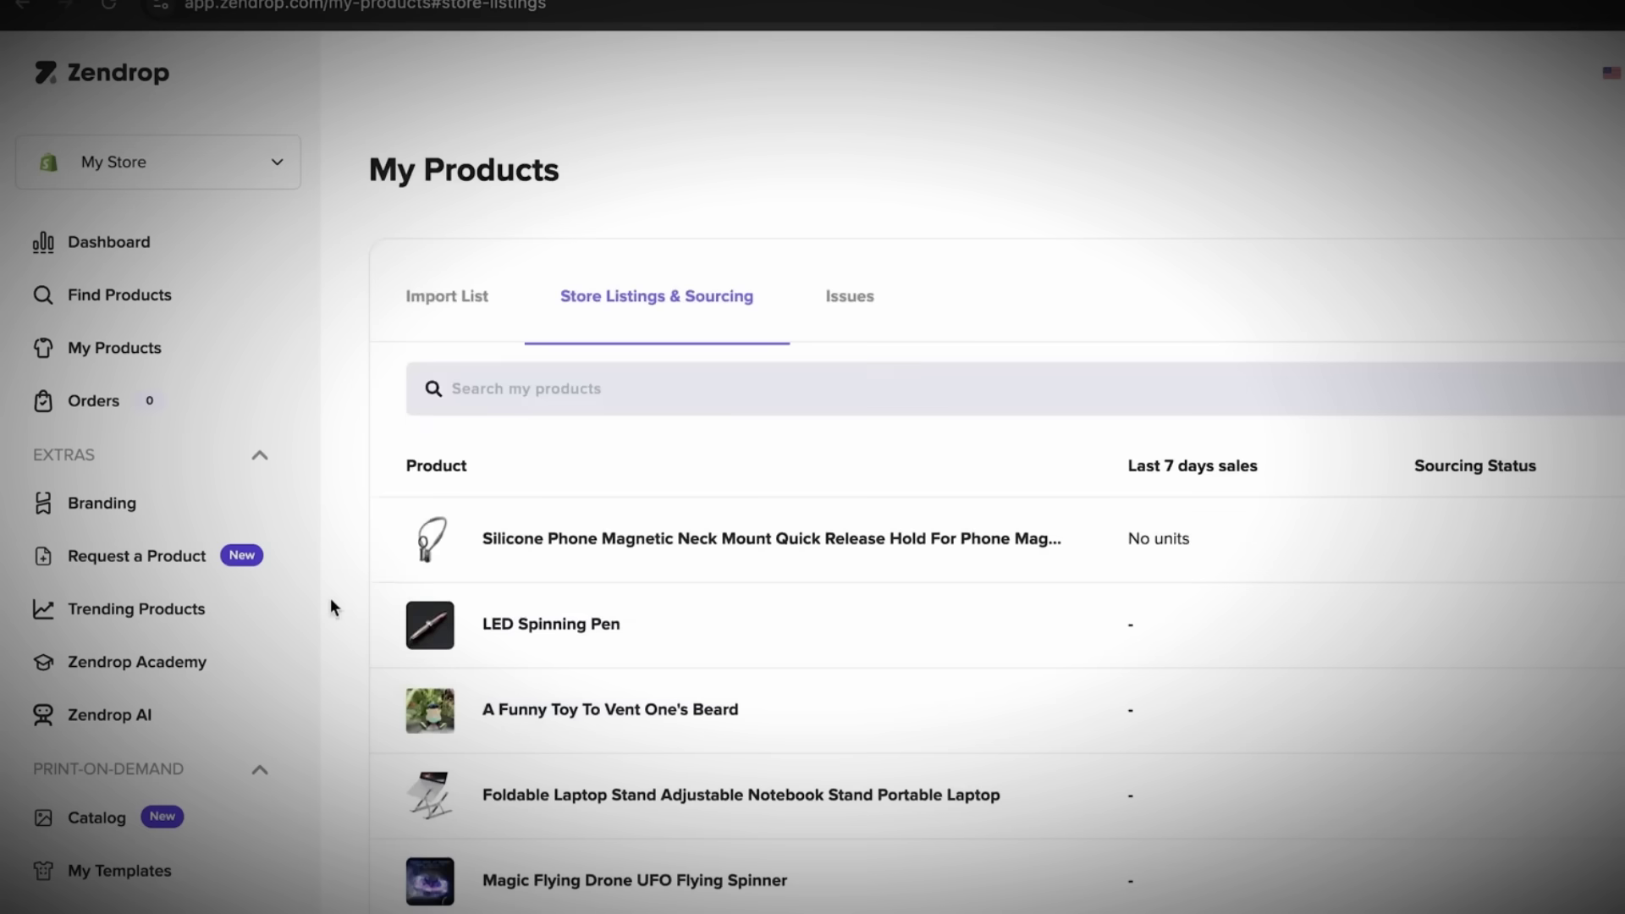
- Browse the Trending Products catalogue, scrolling down through the grid
left_click(149, 623)
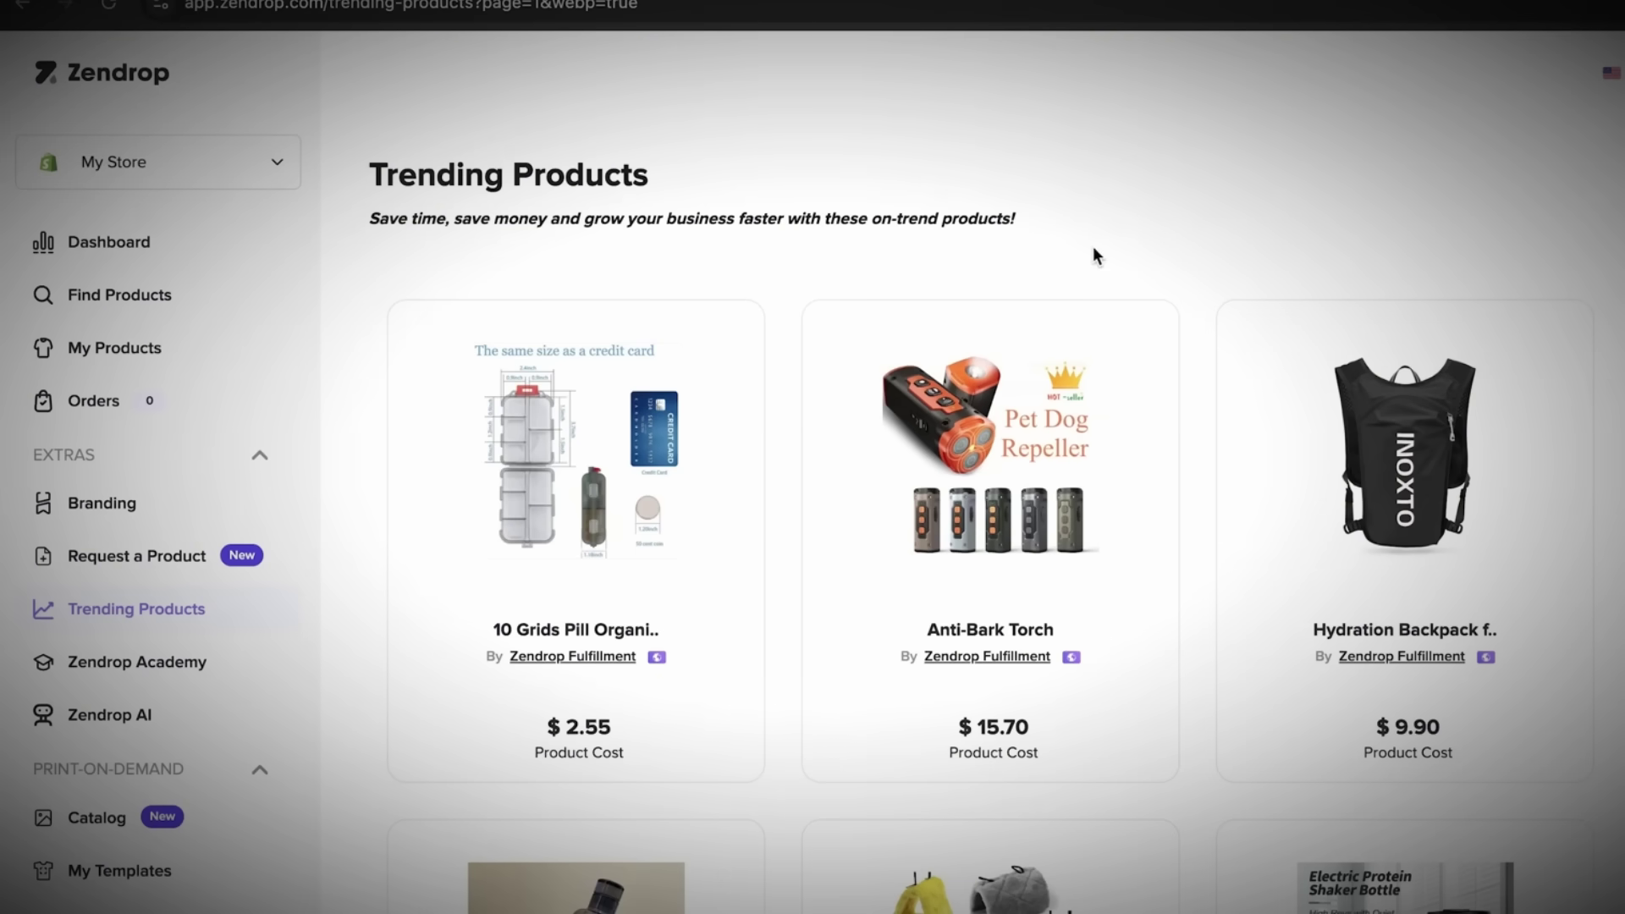
scroll(1093, 254, "down", 4)
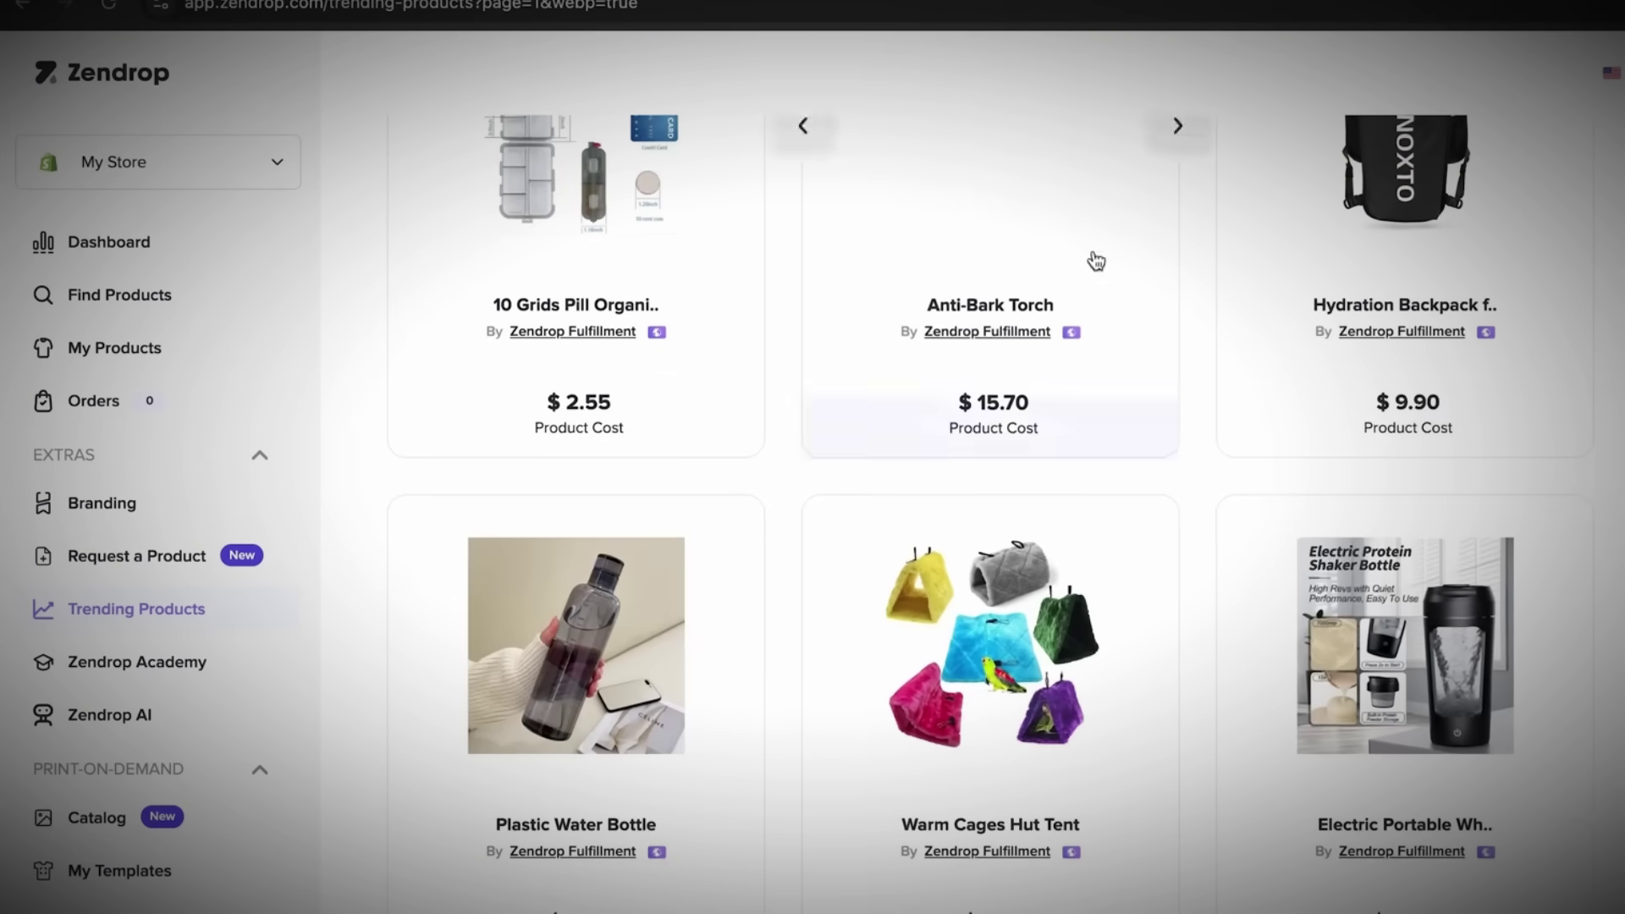
scroll(1192, 508, "down", 10)
scroll(1193, 508, "down", 5)
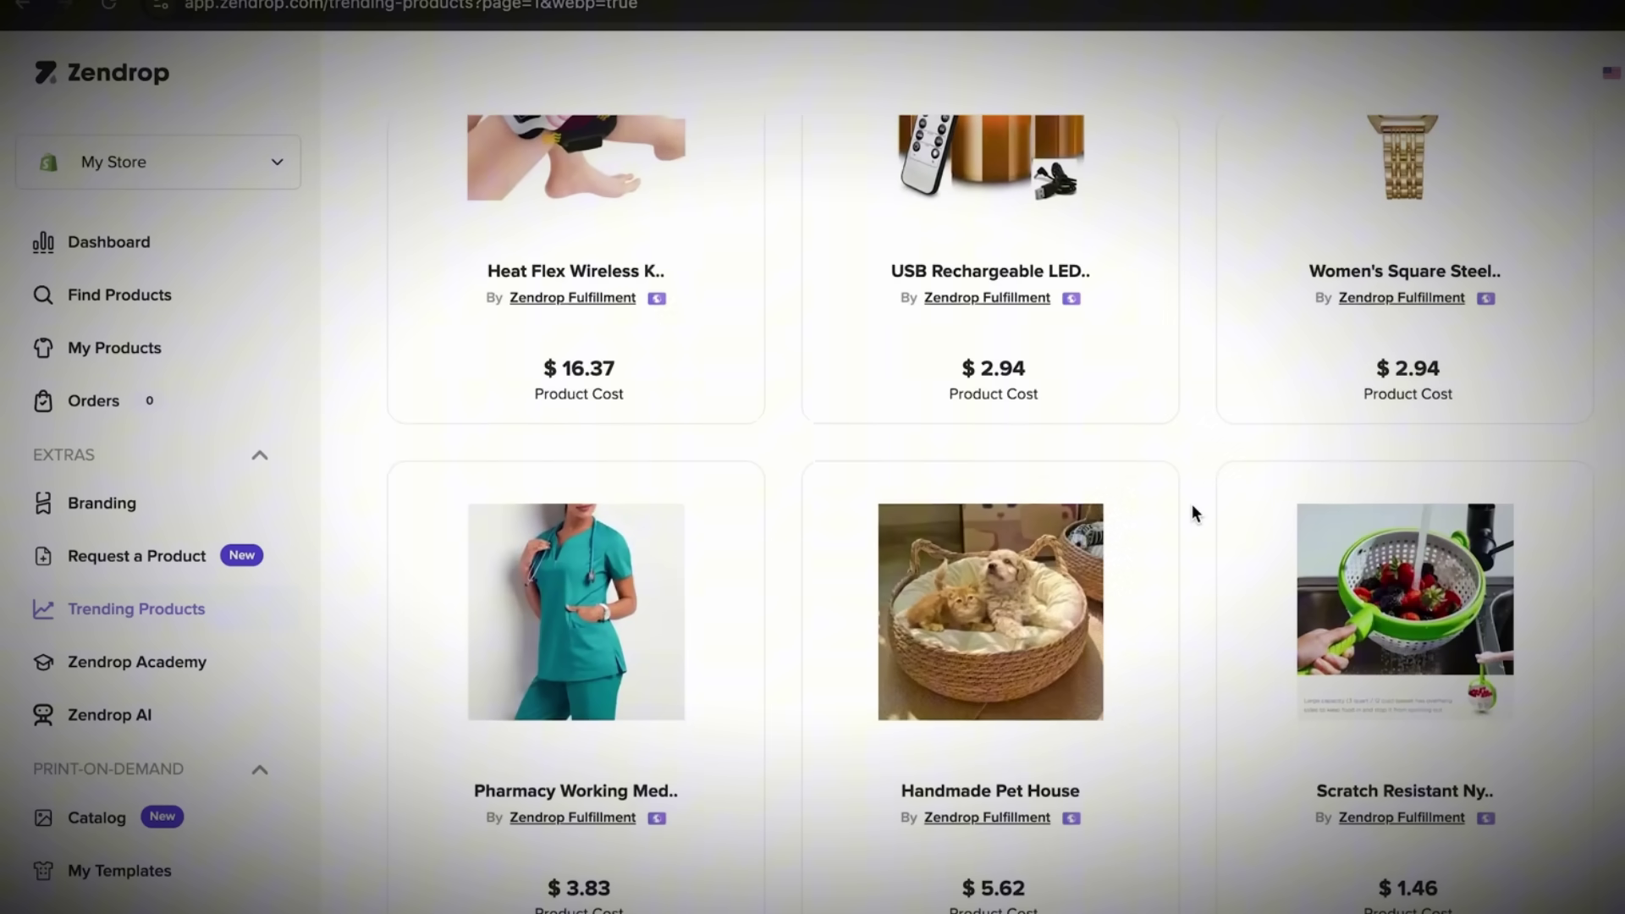
scroll(1192, 505, "down", 4)
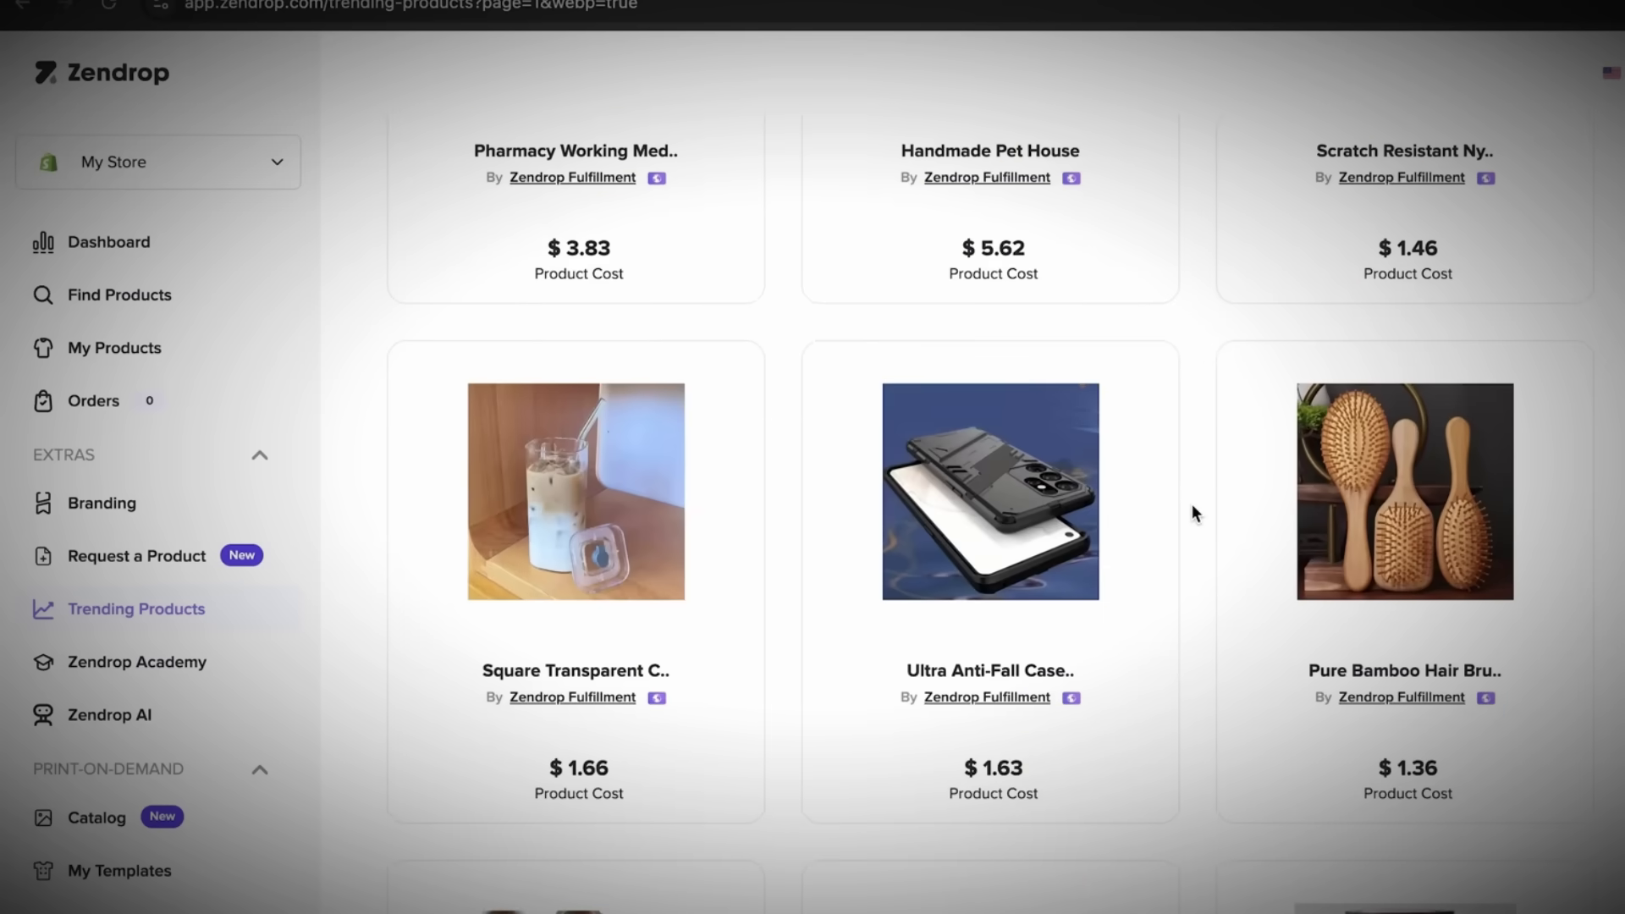
scroll(1192, 506, "down", 5)
- Go to Zendrop Academy and scroll through the community's Start Here welcome page
mouse_move(139, 677)
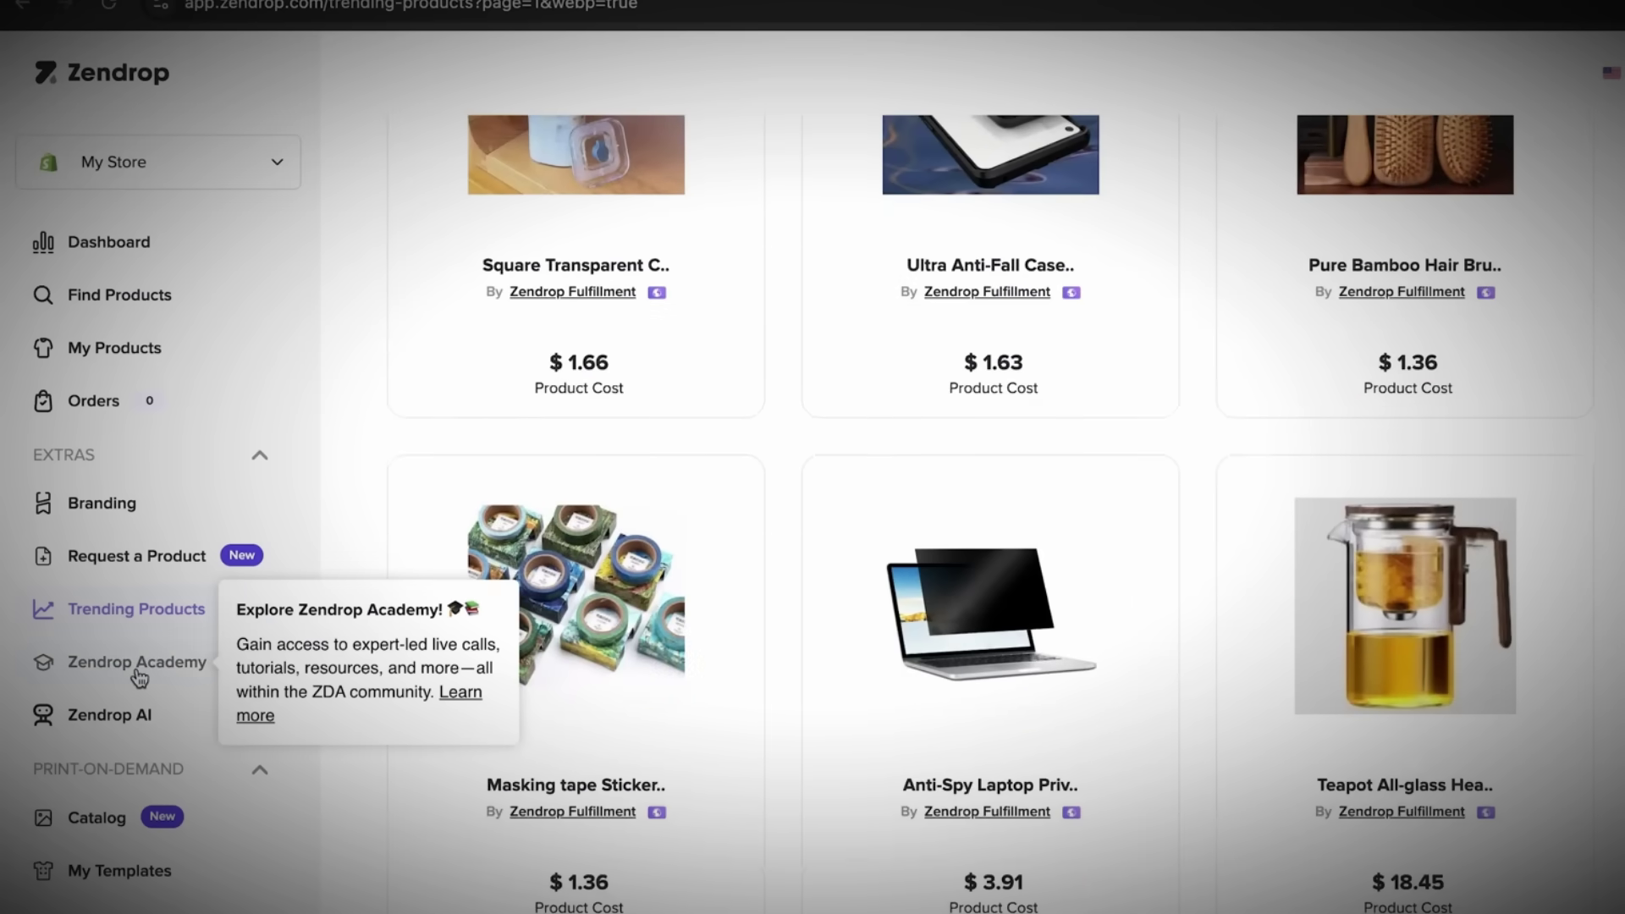
left_click(139, 677)
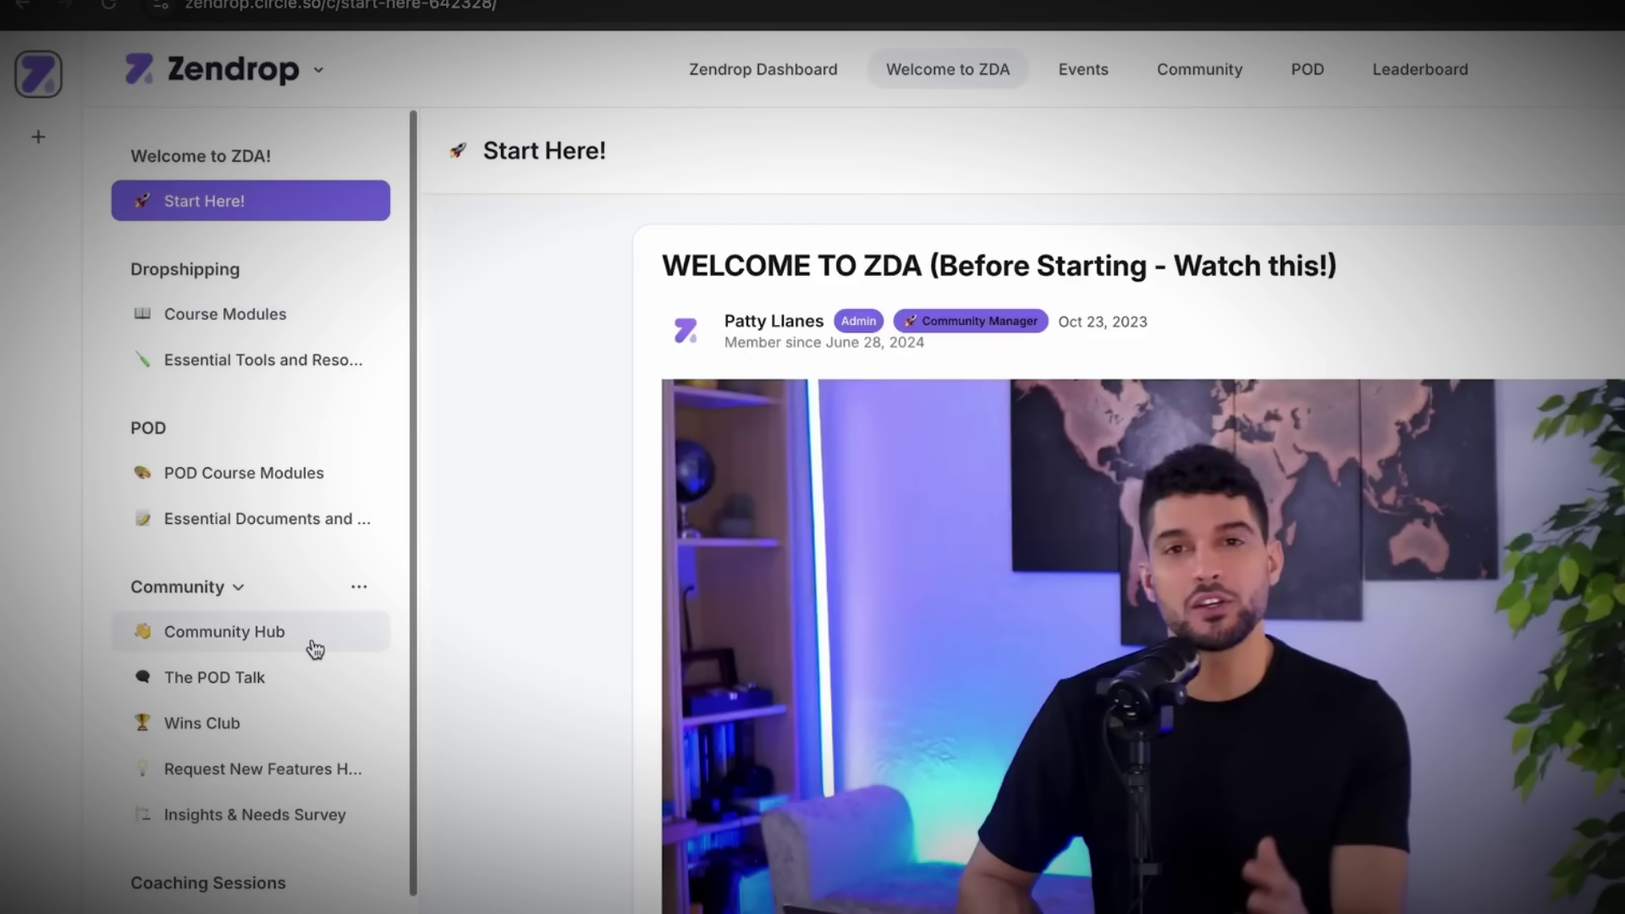
scroll(315, 650, "down", 1)
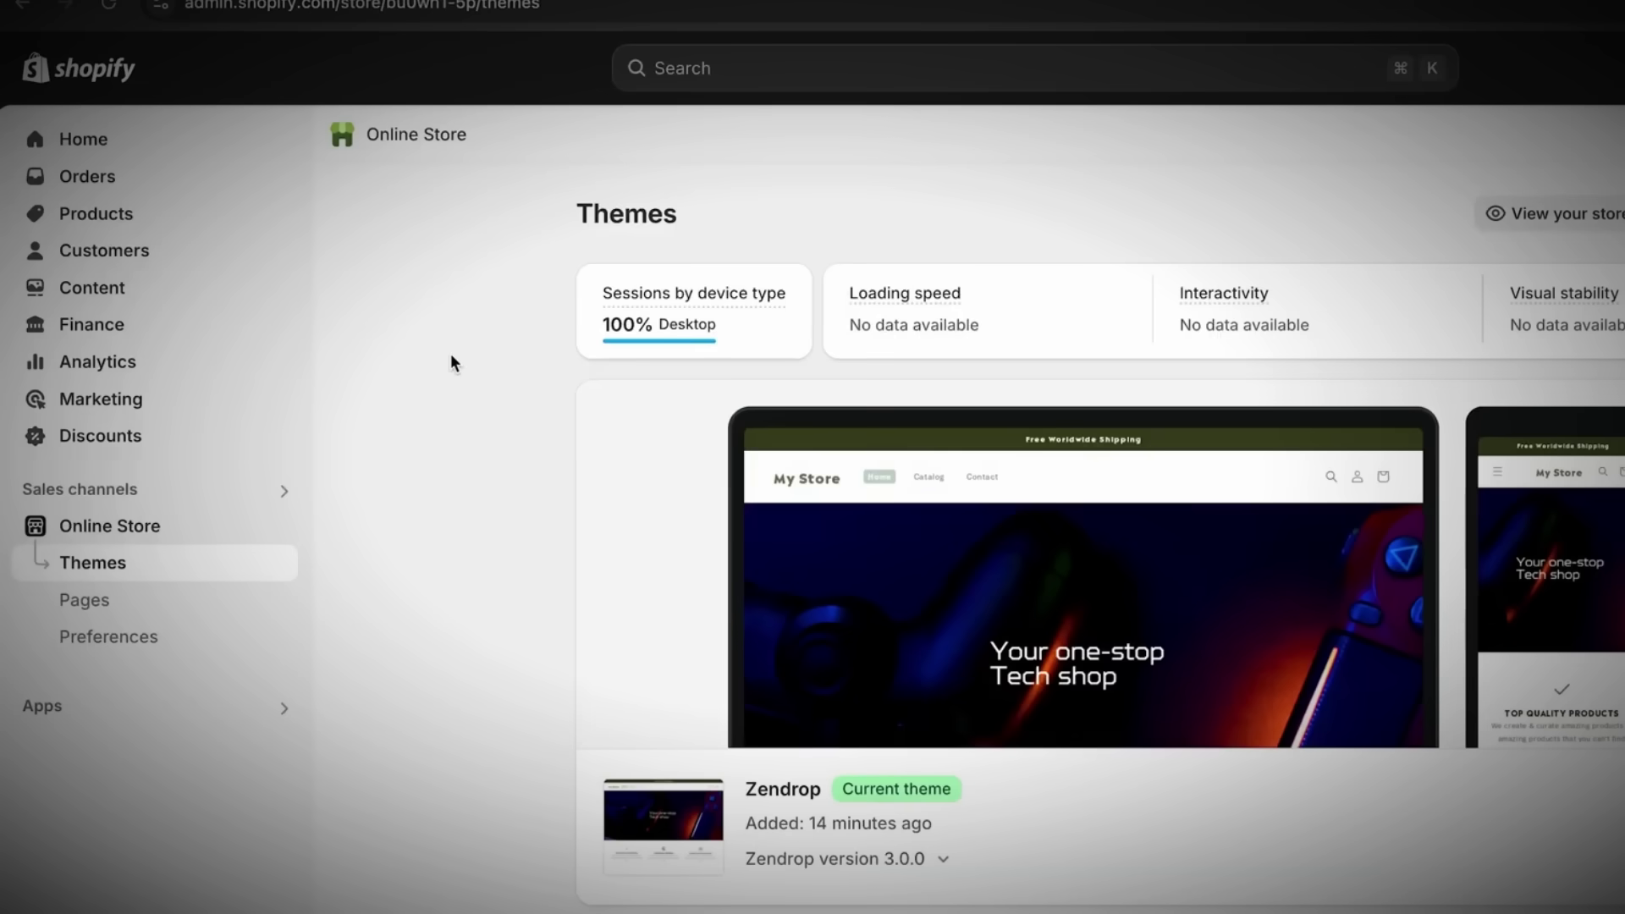
- Open the Silicone Phone Magnetic Neck Mount from the product list and review its description and media
left_click(91, 216)
scroll(729, 639, "down", 1)
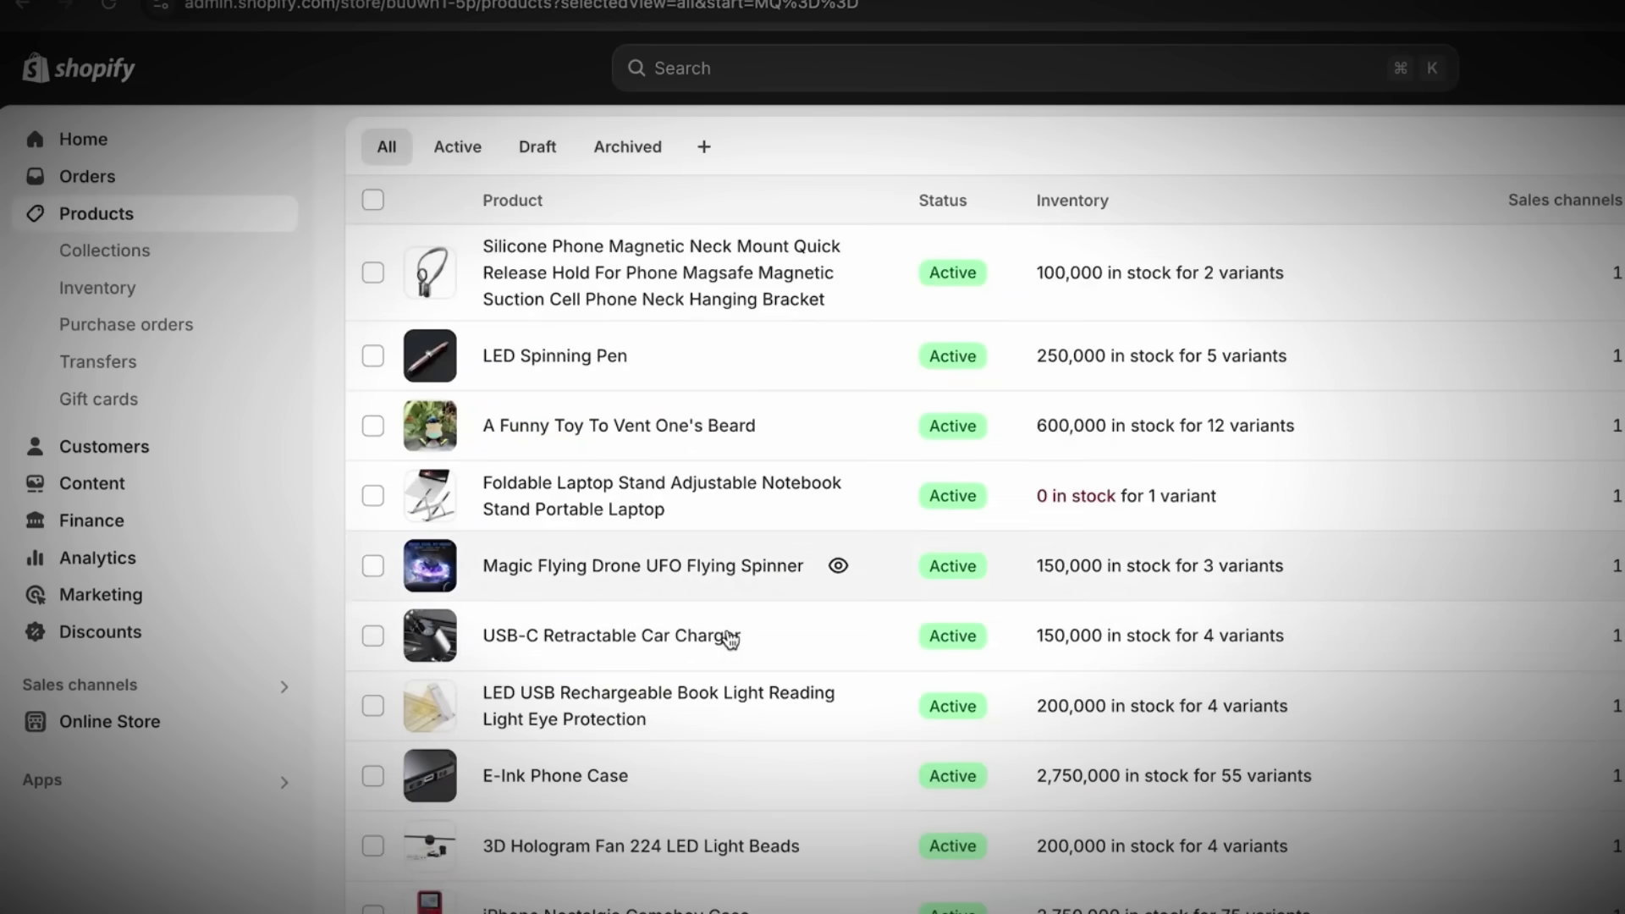
scroll(772, 630, "up", 1)
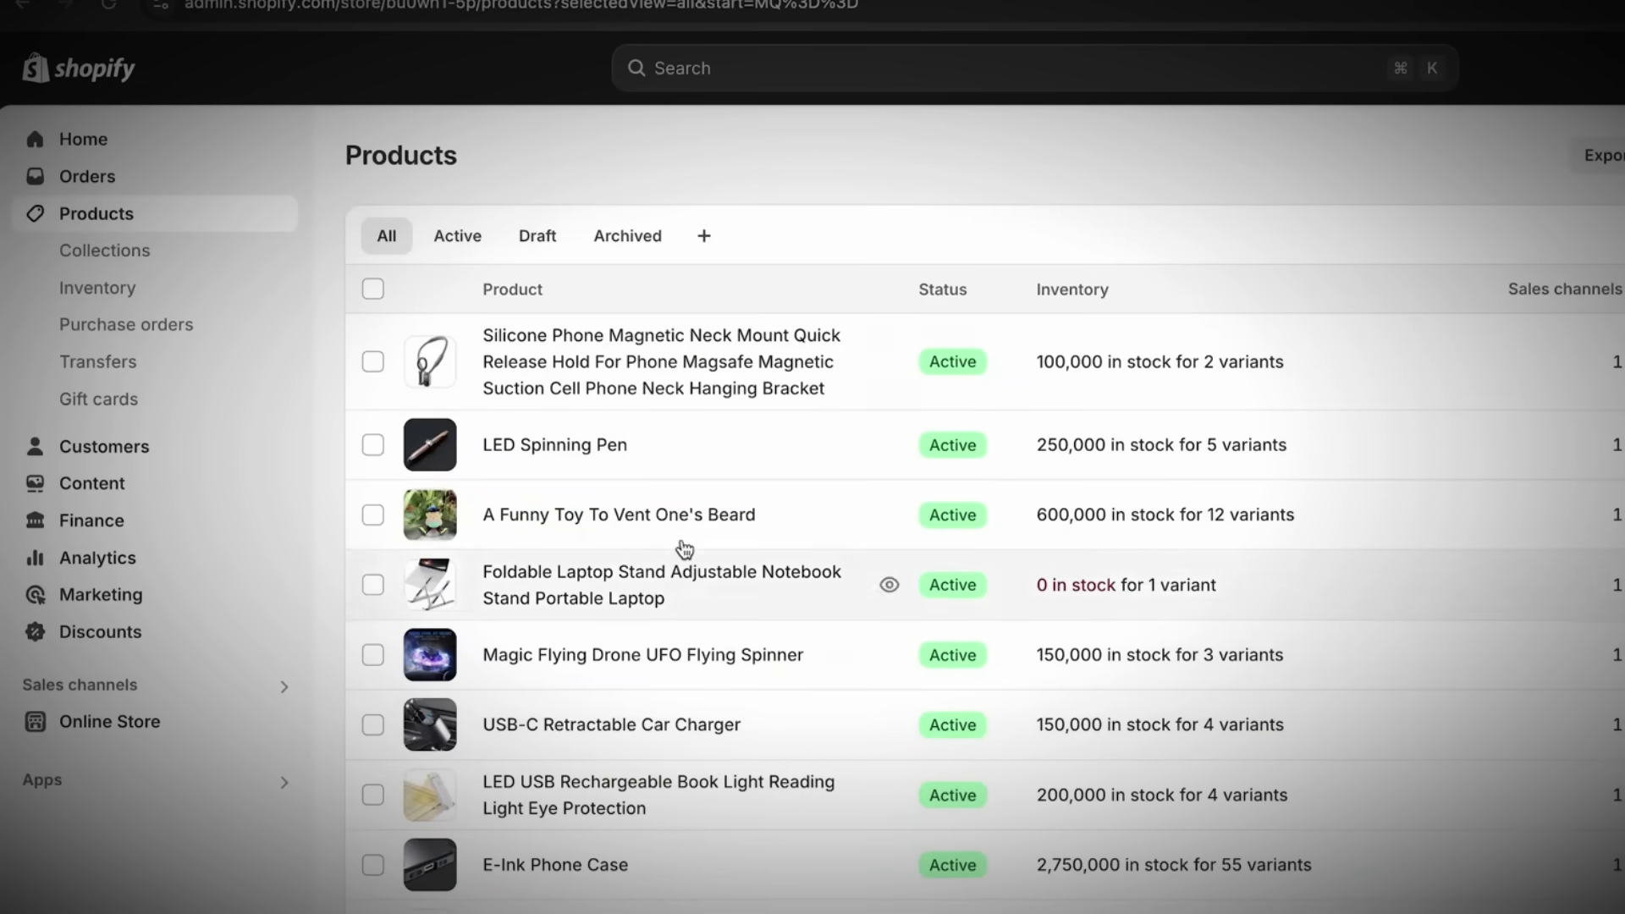
left_click(675, 382)
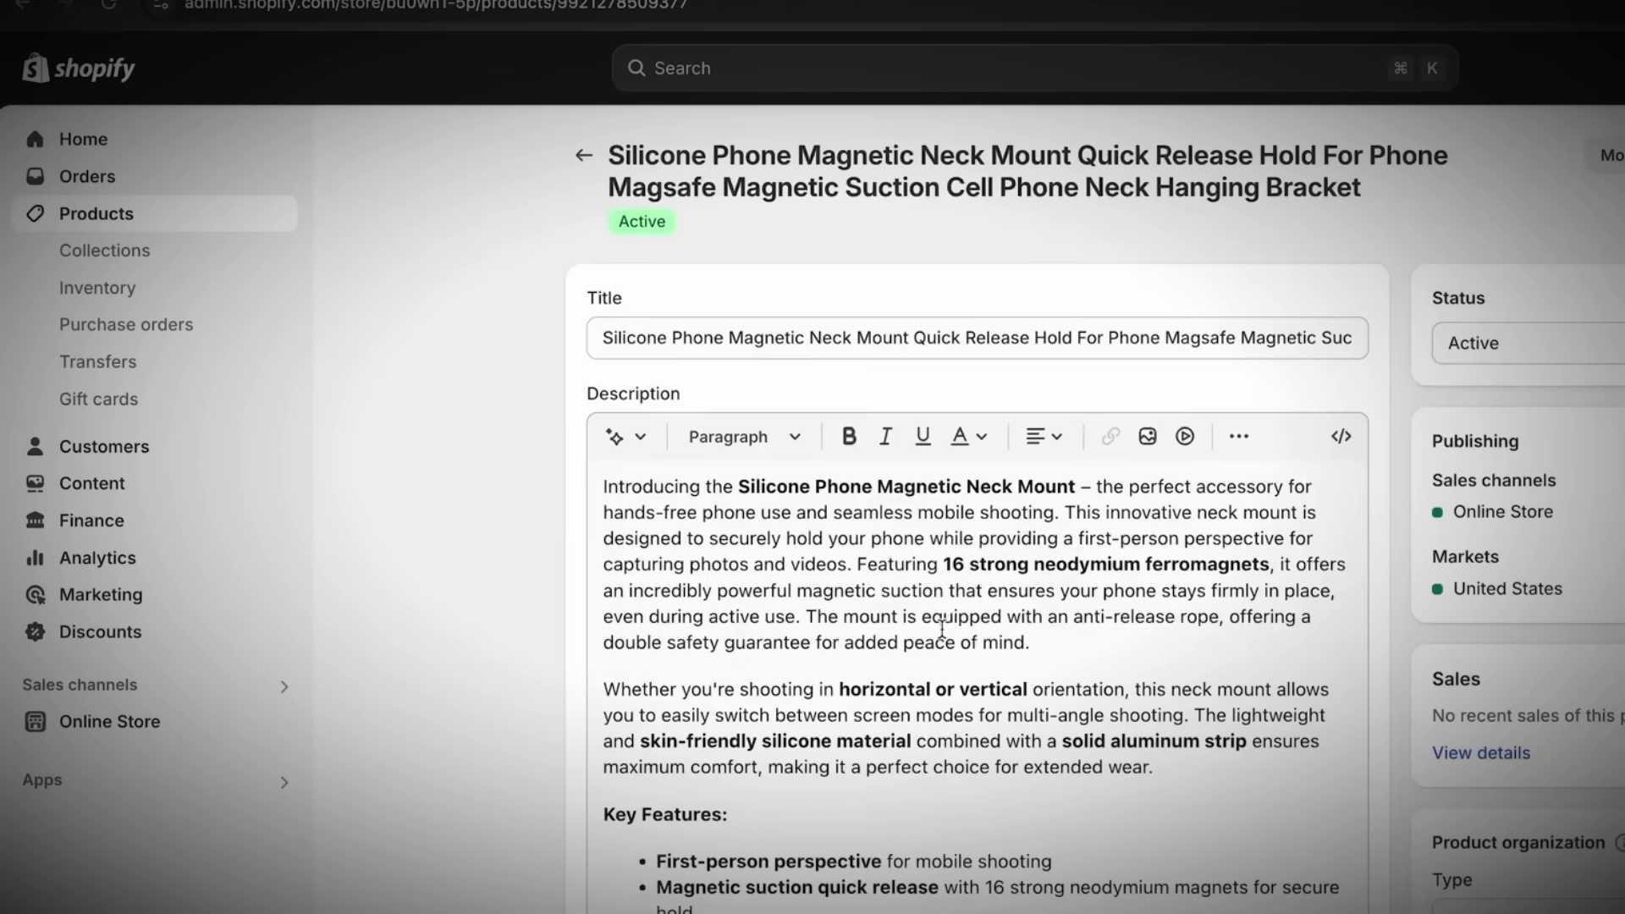
scroll(868, 492, "down", 10)
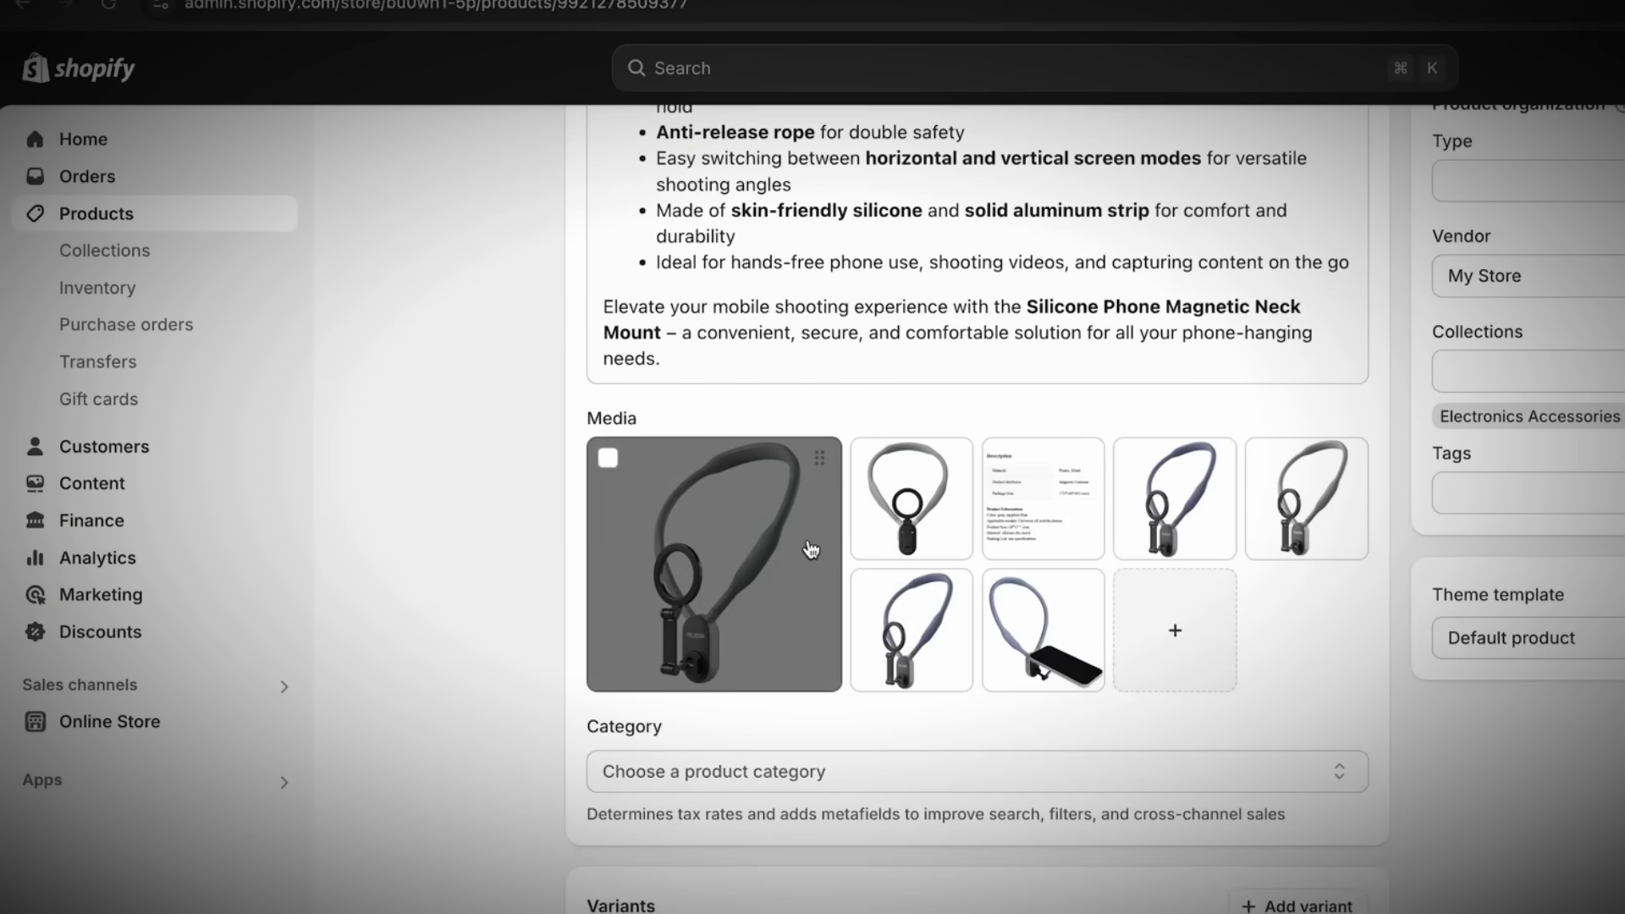
scroll(464, 551, "up", 10)
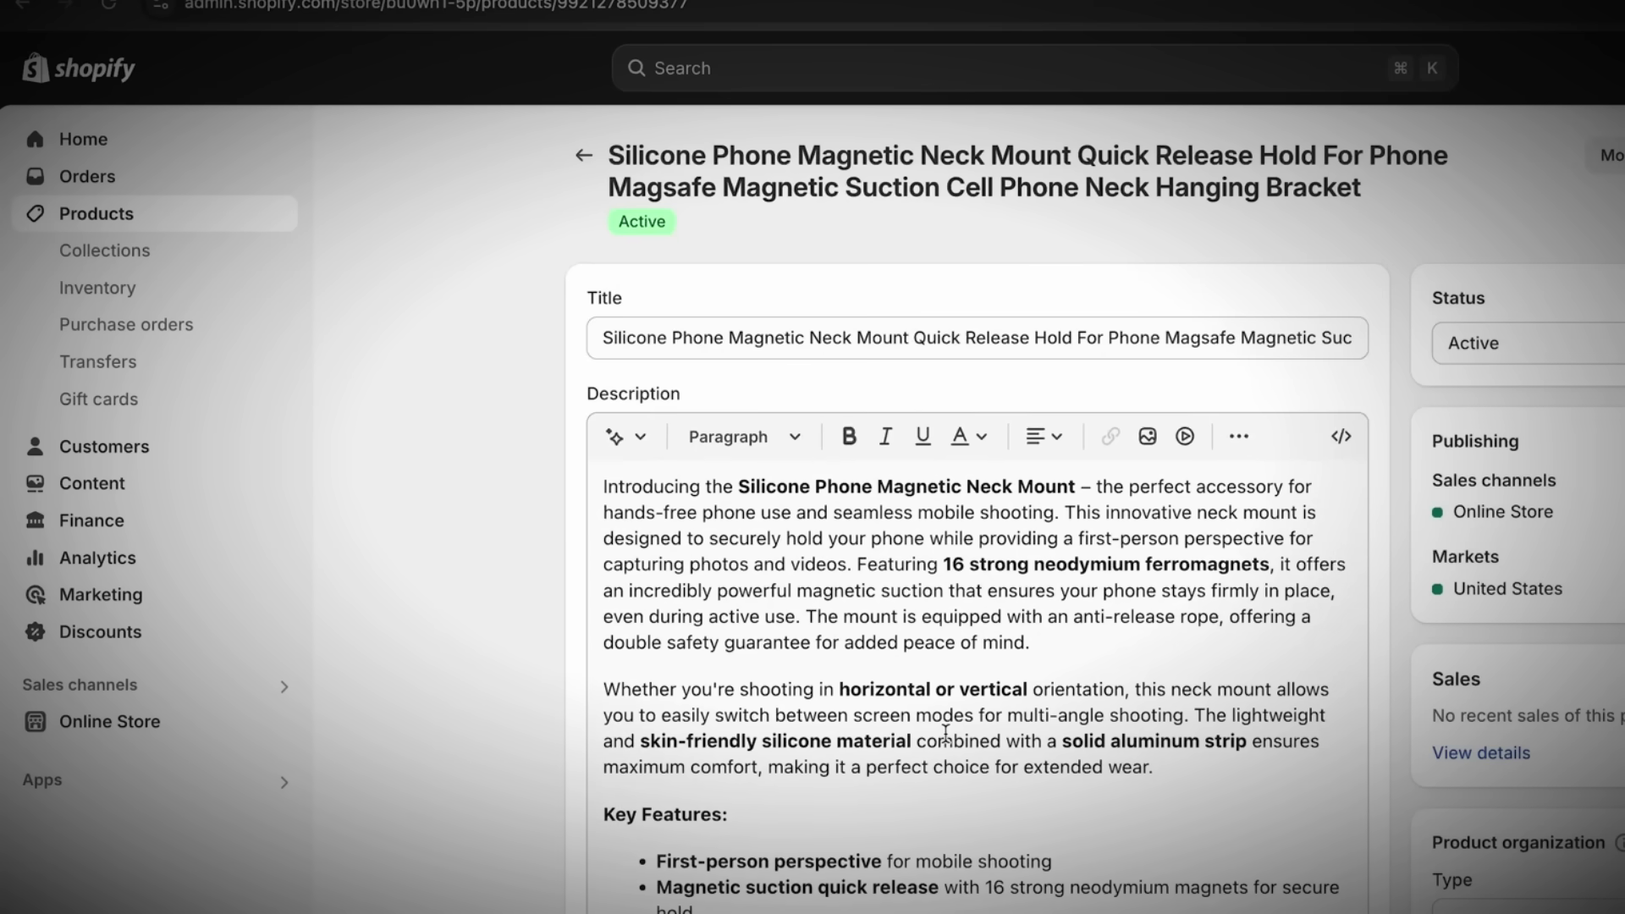
scroll(1146, 537, "down", 15)
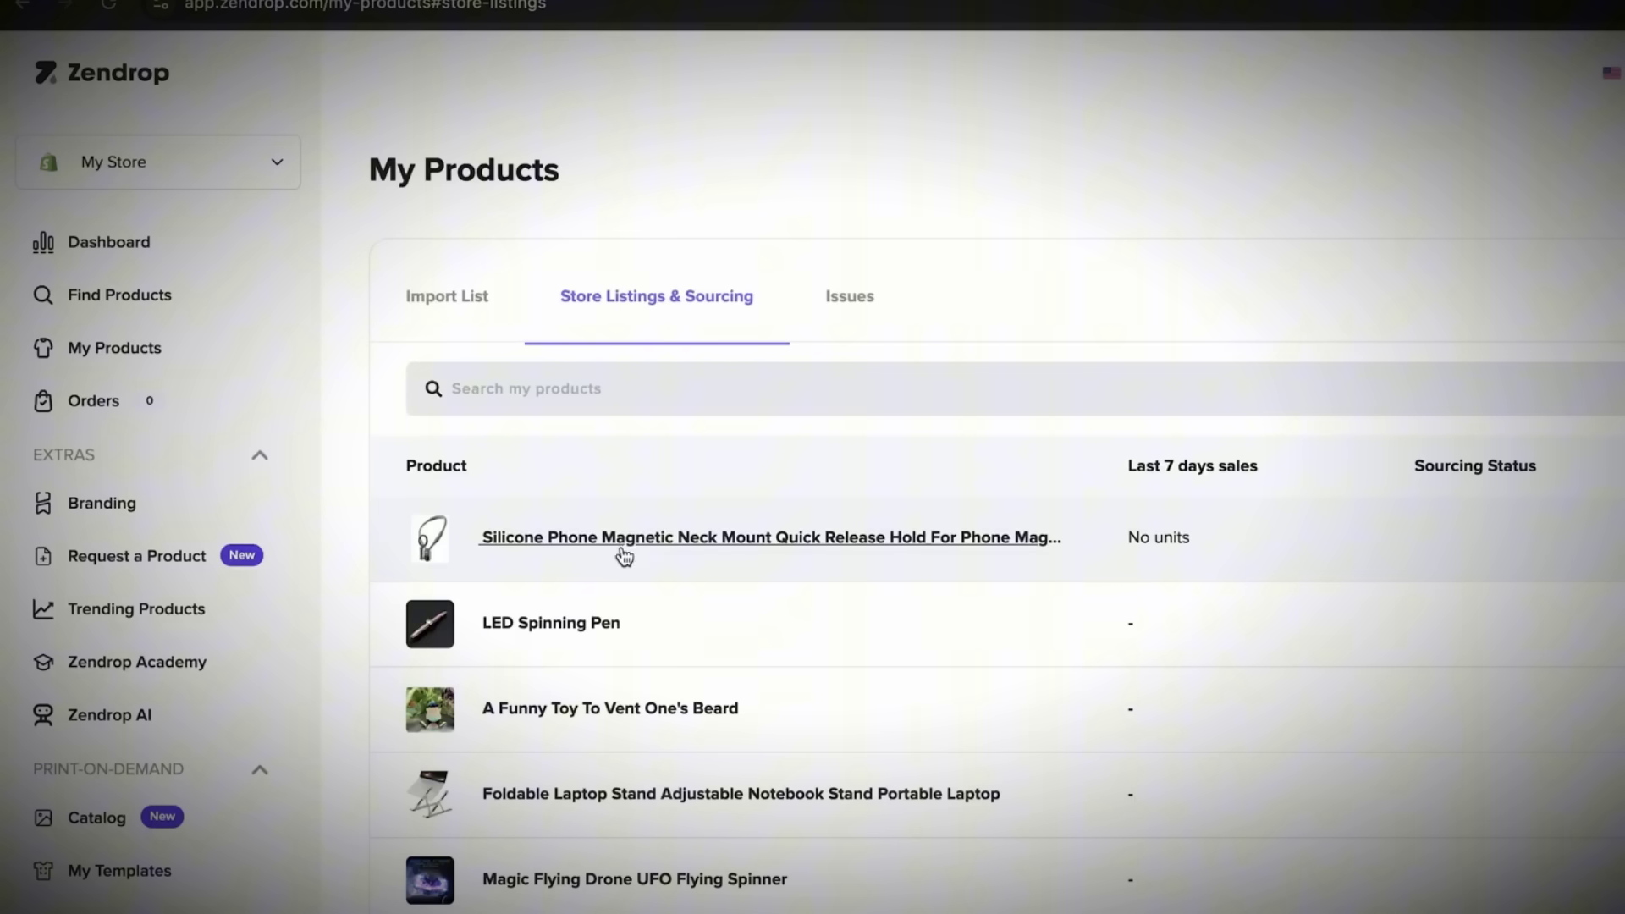
- Open the neck mount's Zendrop page and check variant costs: $16.16 plus $9.73 shipping, $25.89 total
left_click(628, 550)
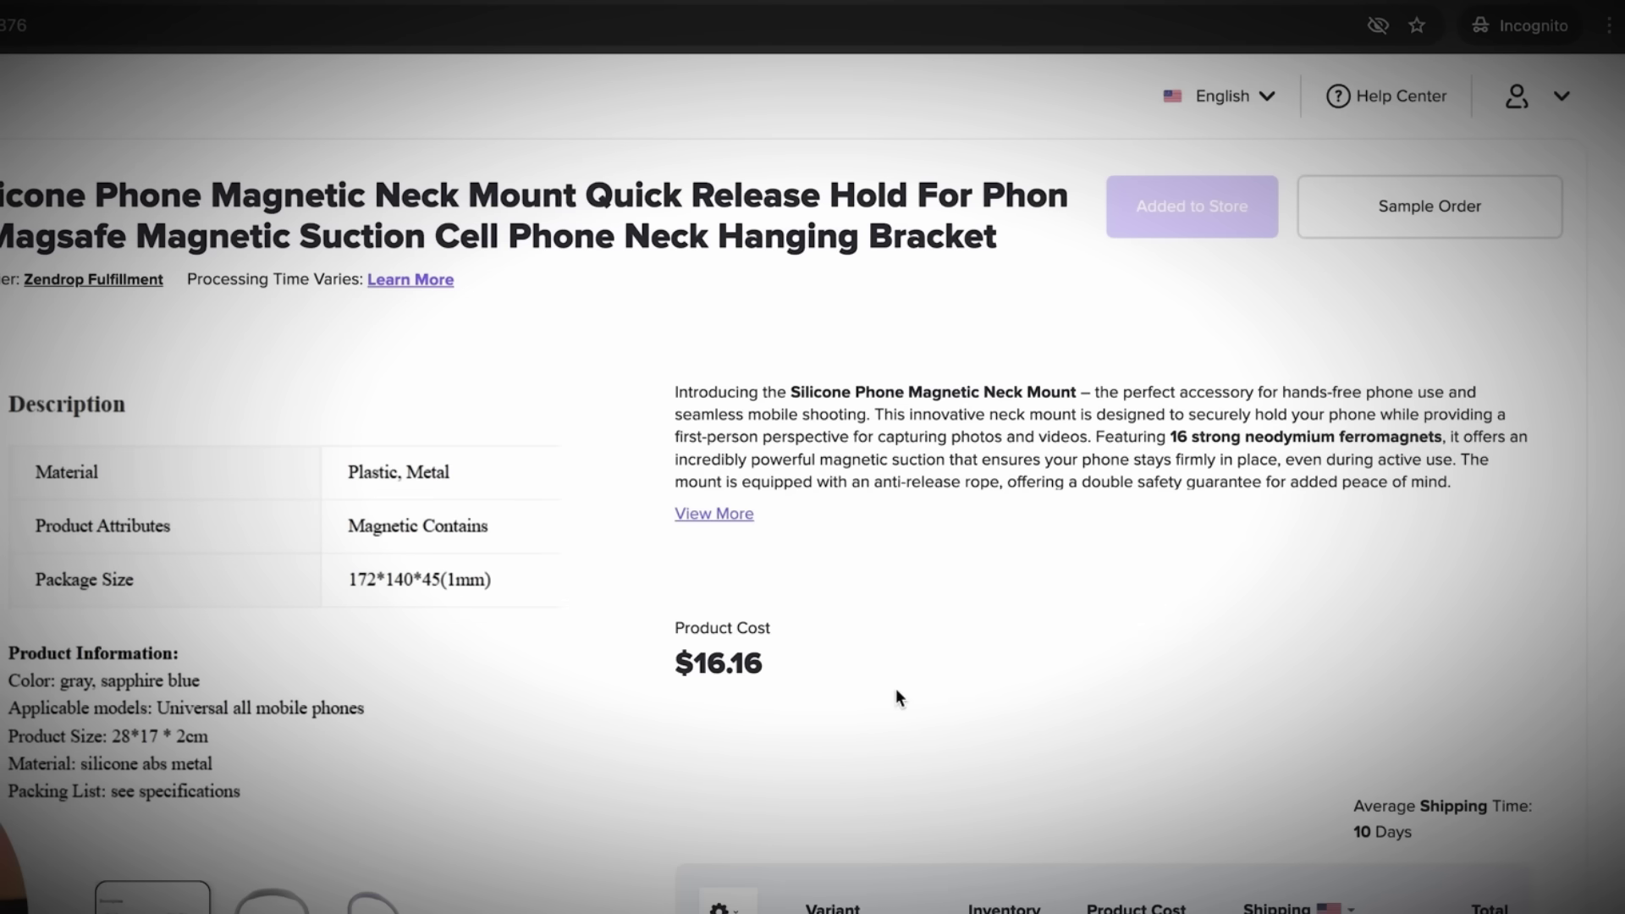
scroll(895, 688, "down", 3)
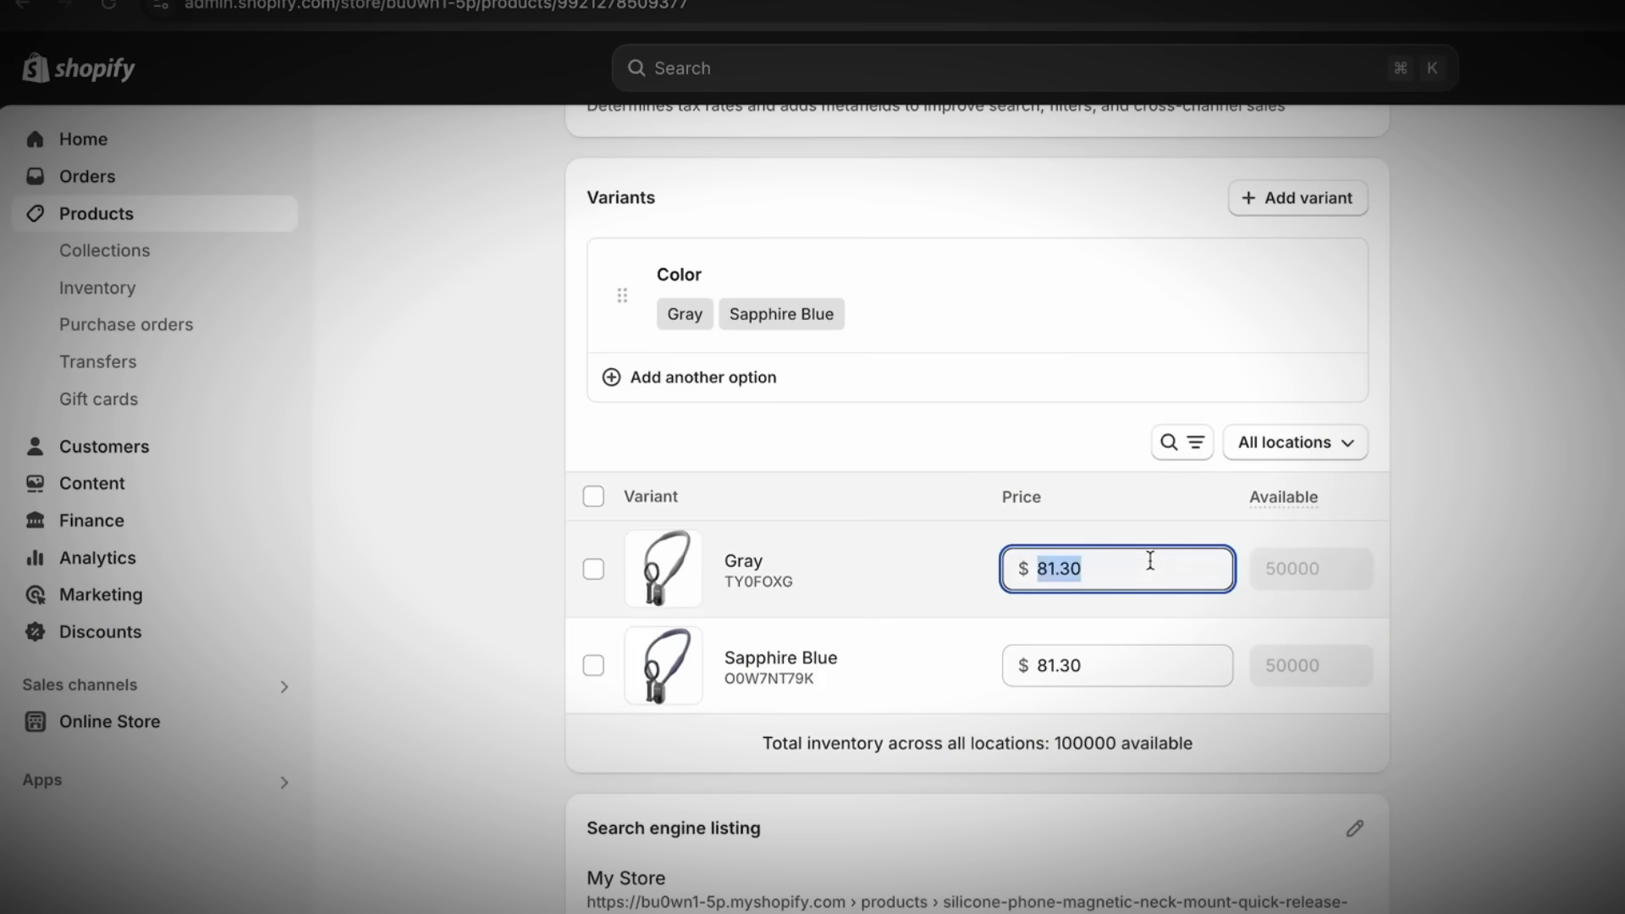
- Replace the Gray and Sapphire Blue variant prices with 49.99 each
key("ctrl+a")
type("49.99")
left_click(1128, 664)
key("ctrl+a")
type("49")
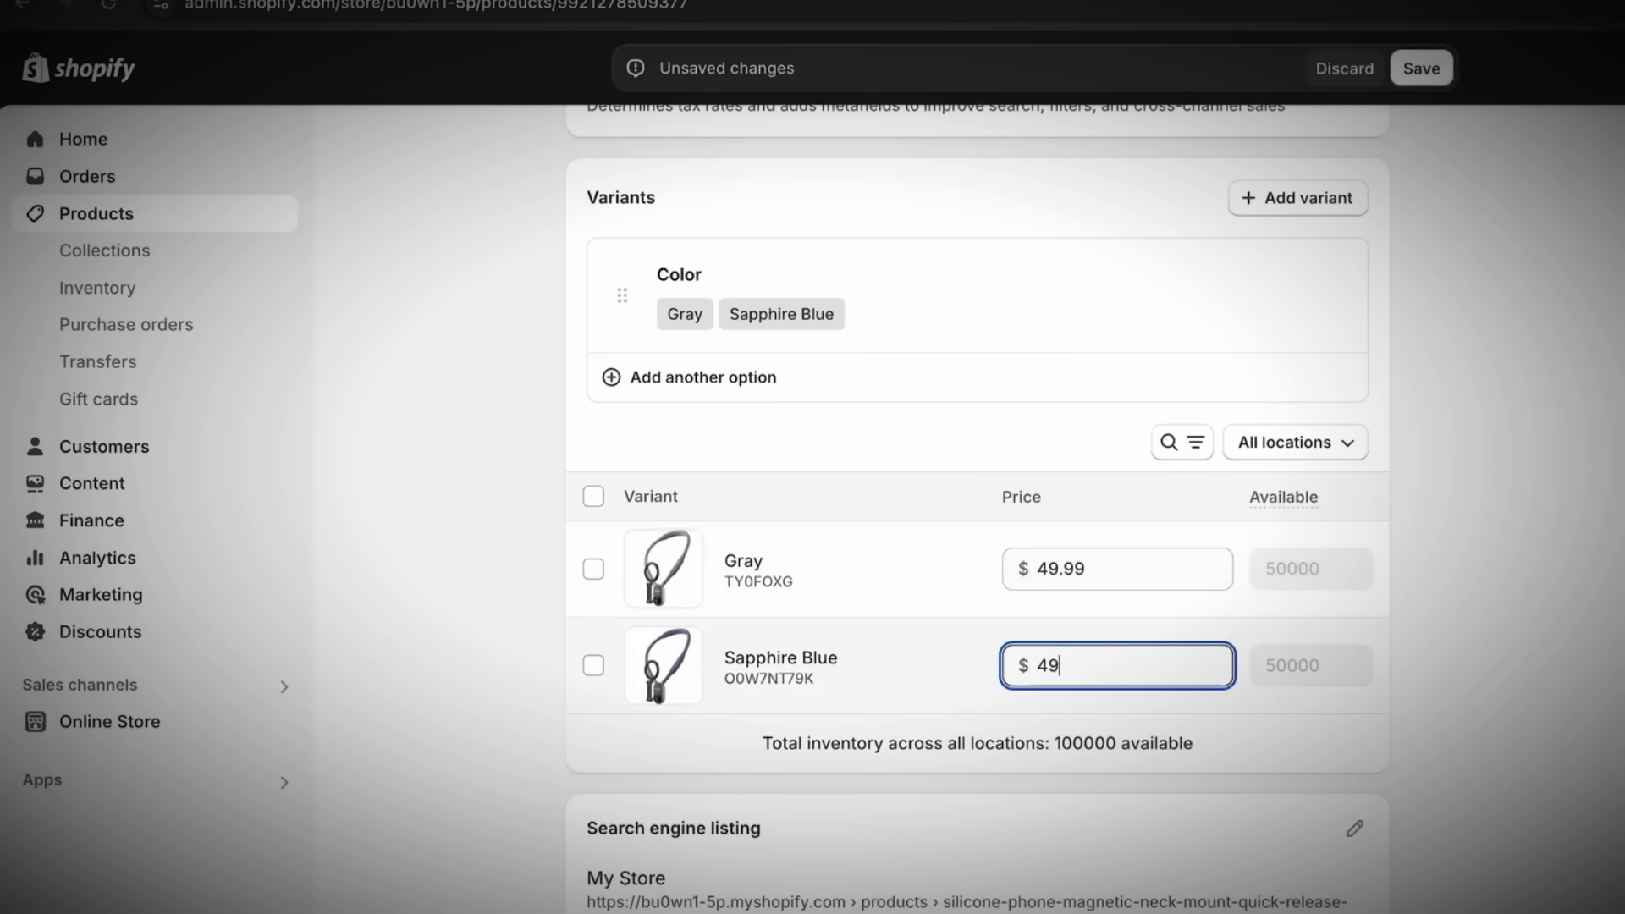
type(".99")
scroll(978, 508, "down", 1)
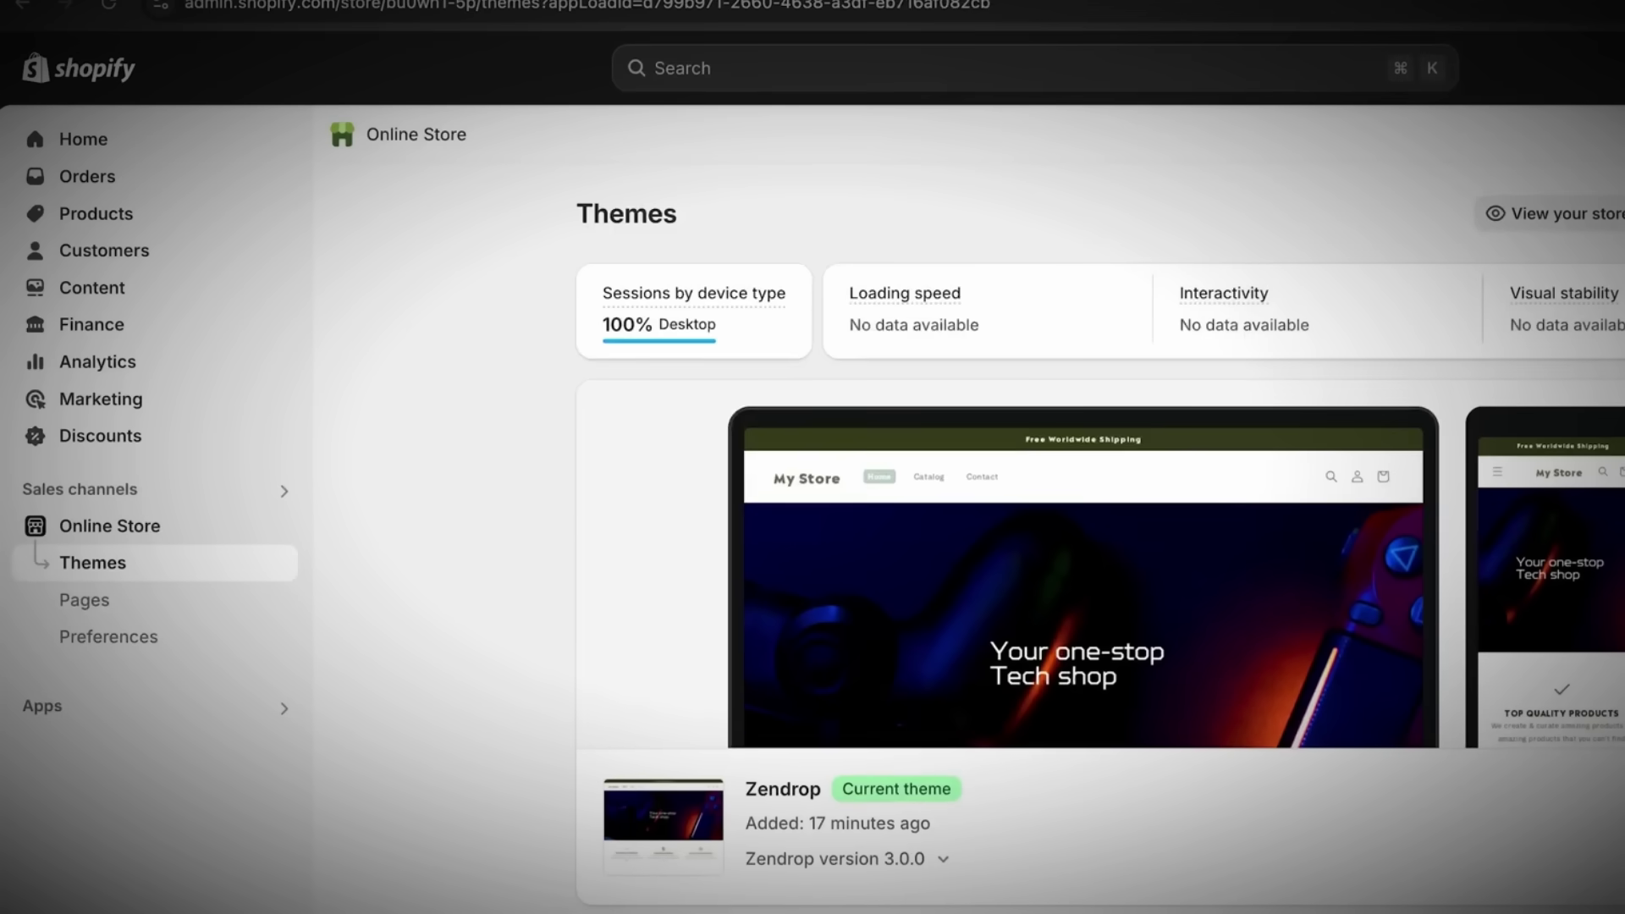
- In the theme editor, add a Featured product section for the neck mount and hide Featured Collection
left_click(1402, 498)
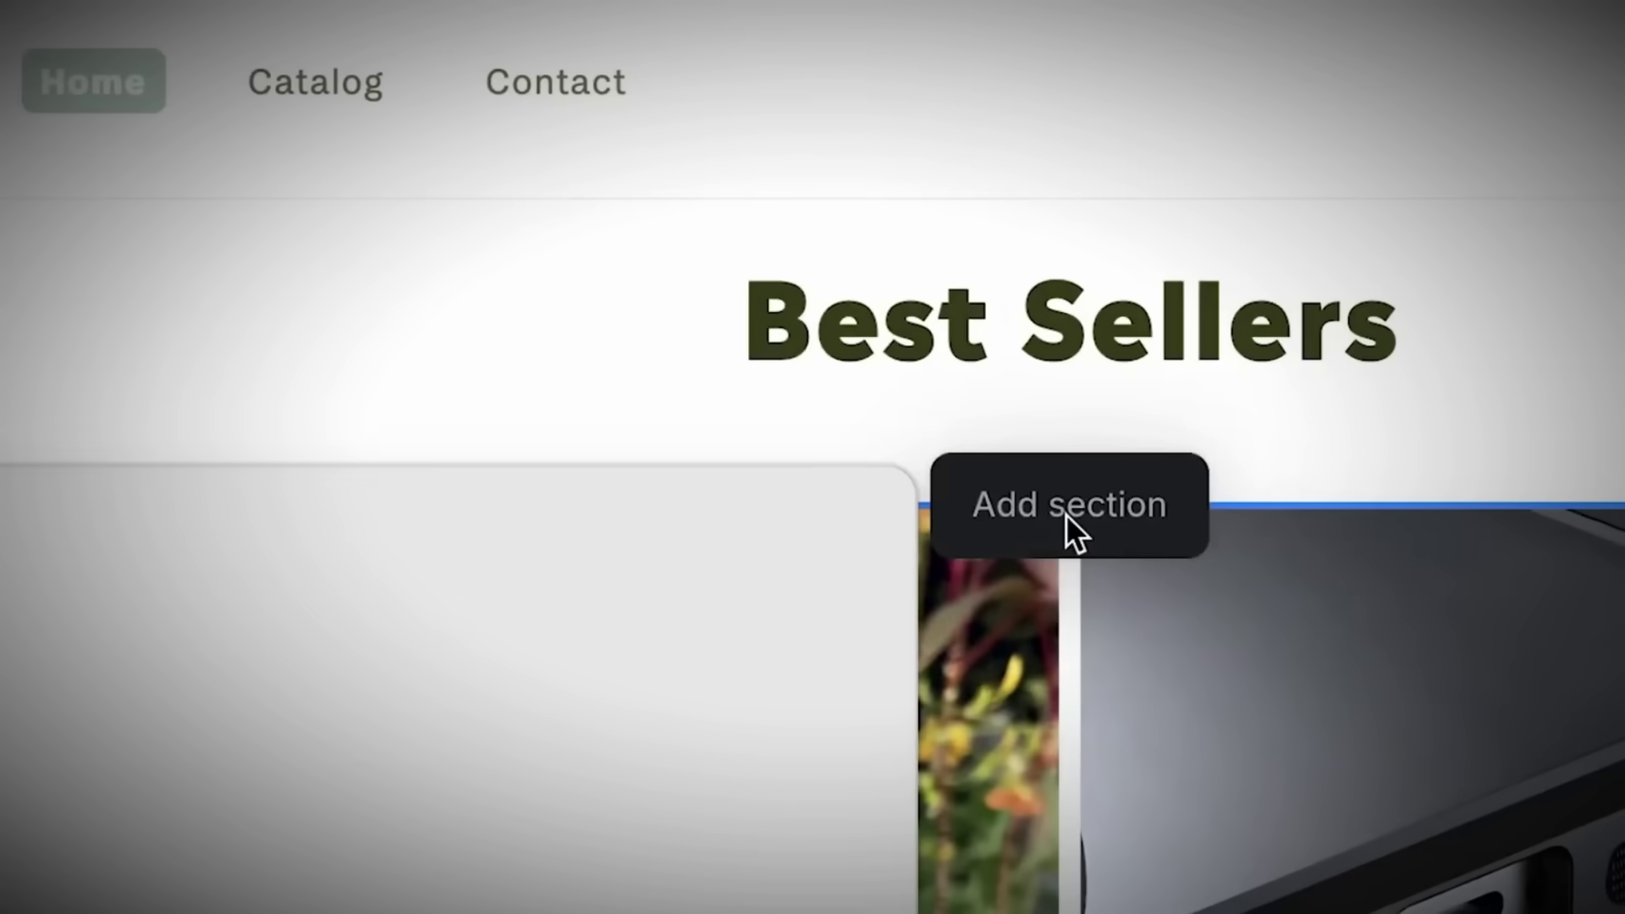
left_click(1271, 393)
left_click(513, 519)
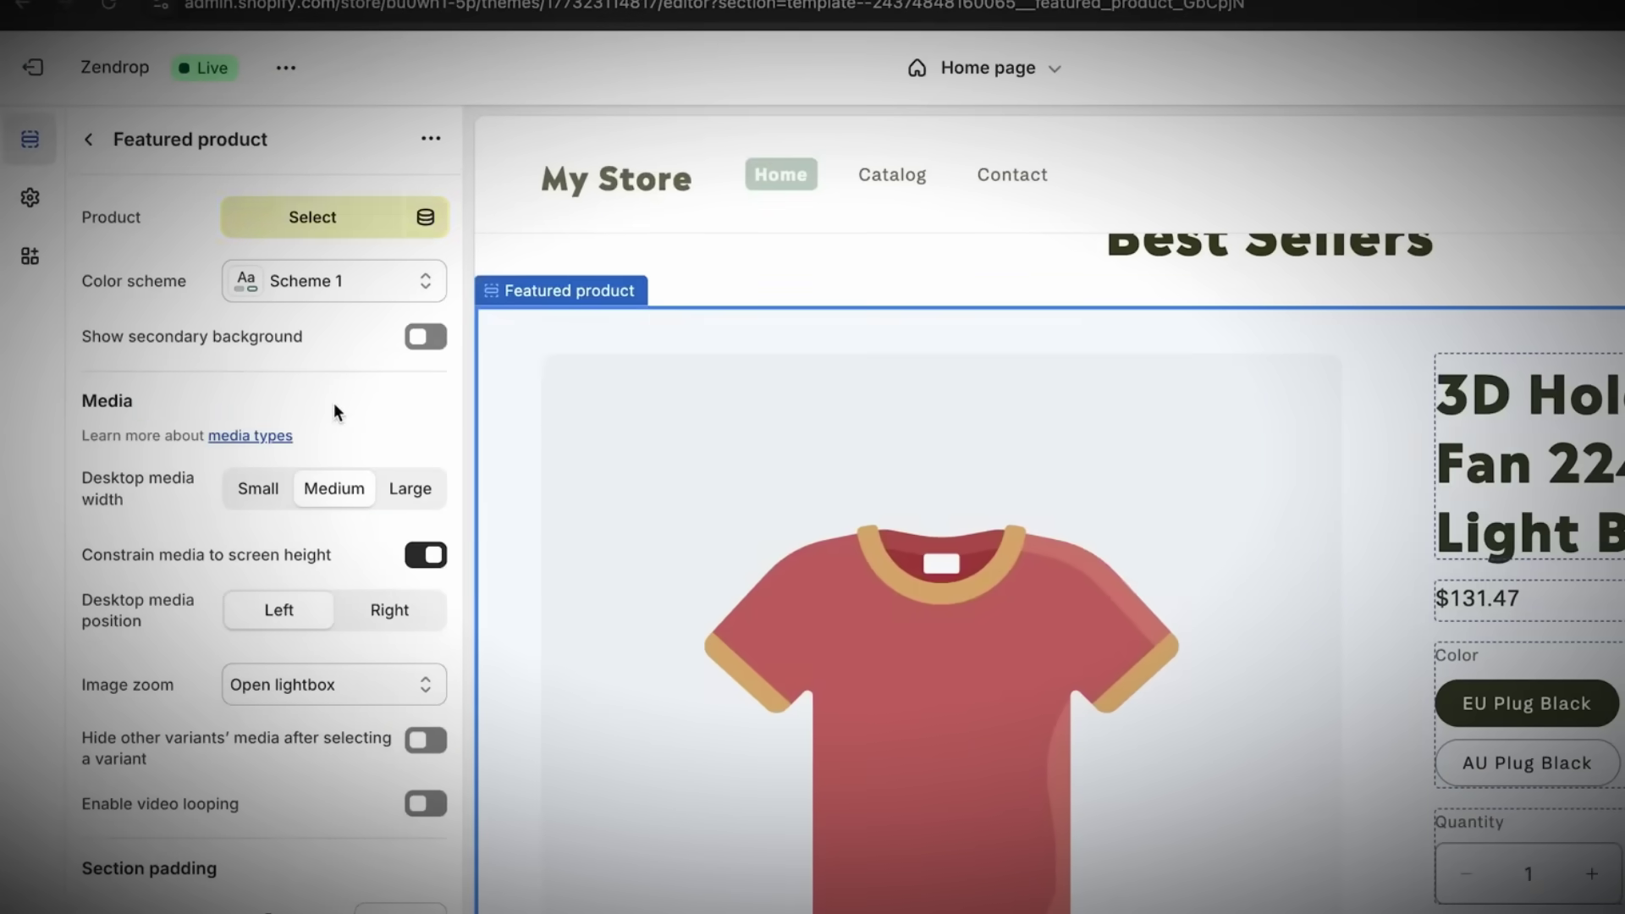
left_click(333, 234)
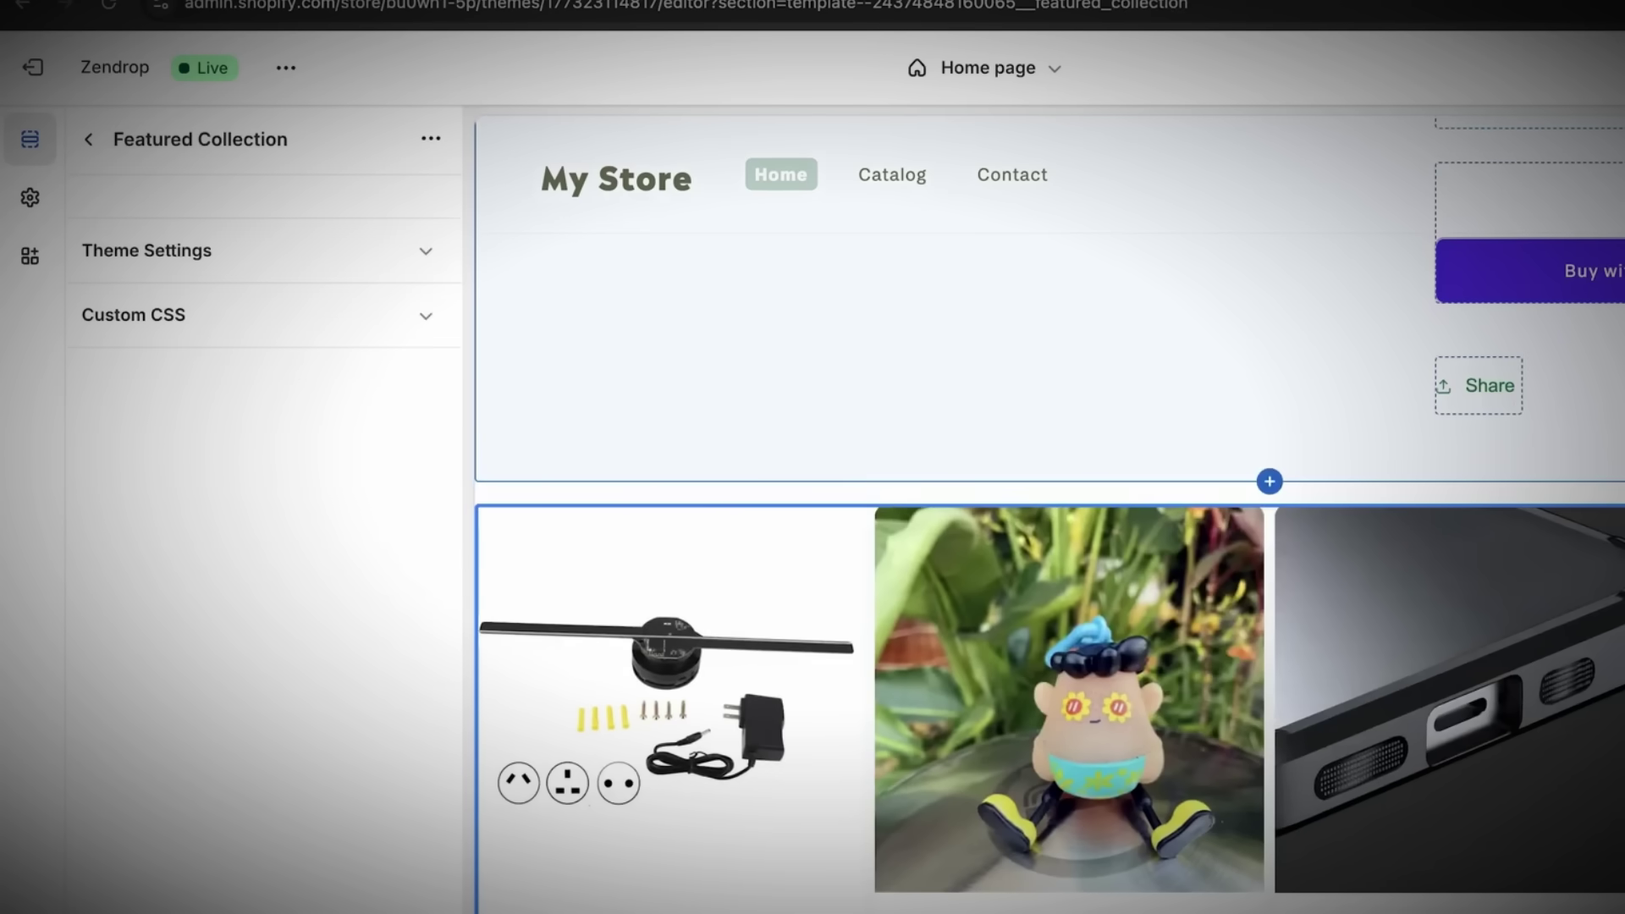
key("Escape")
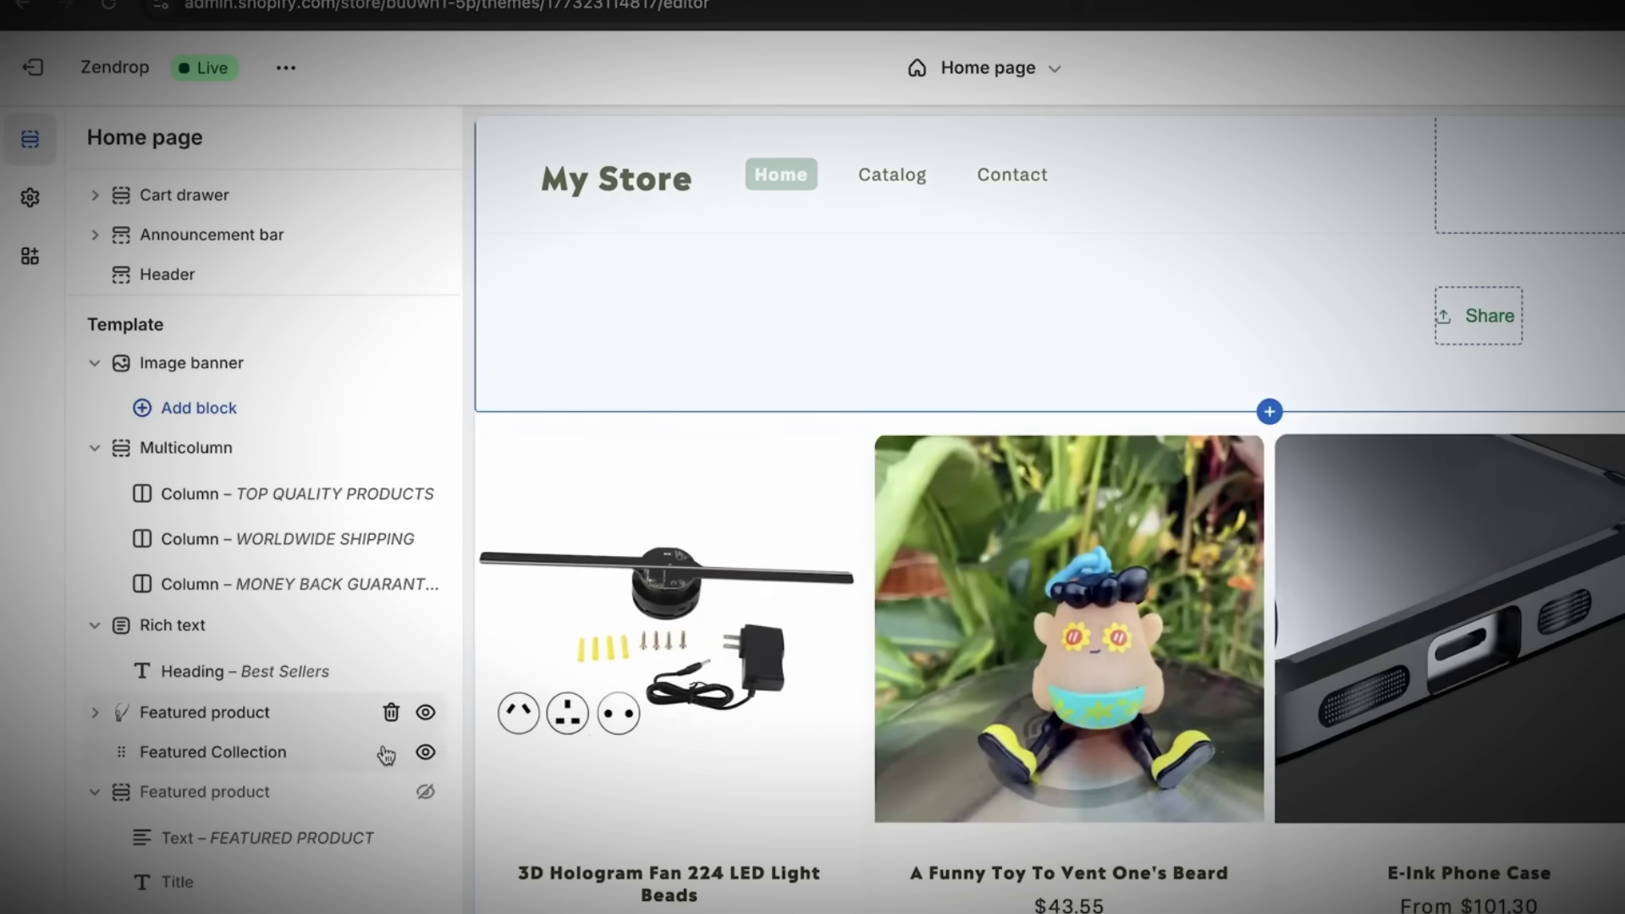
left_click(426, 752)
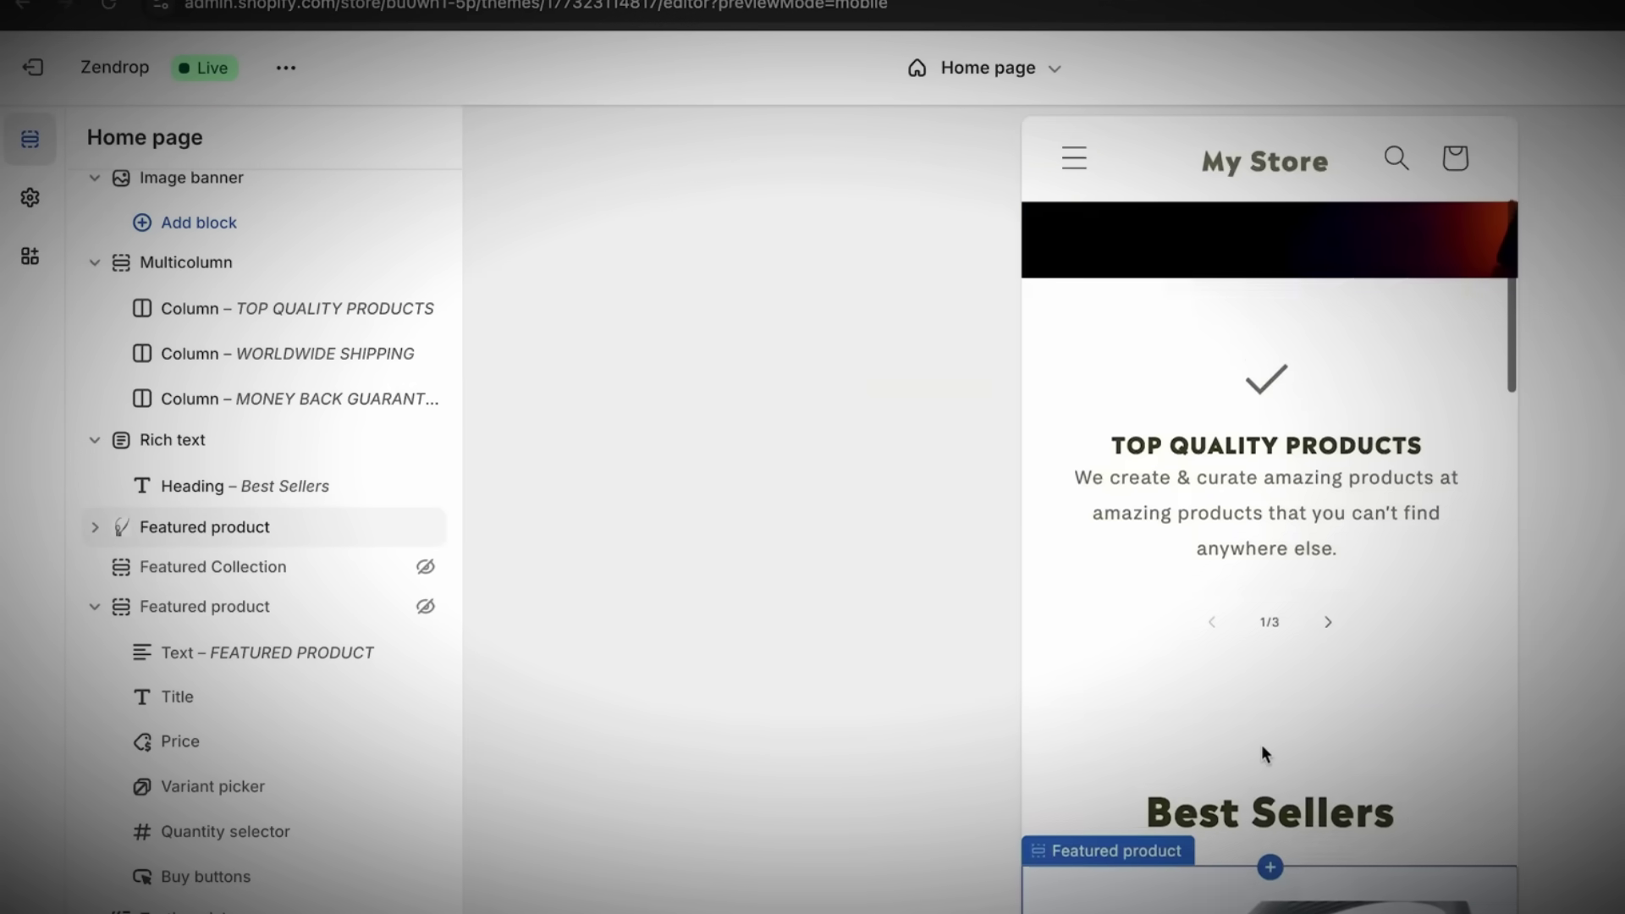
- Scroll through the mobile home page preview and bring up the Announcement bar settings
scroll(1266, 751, "down", 3)
scroll(1303, 389, "down", 3)
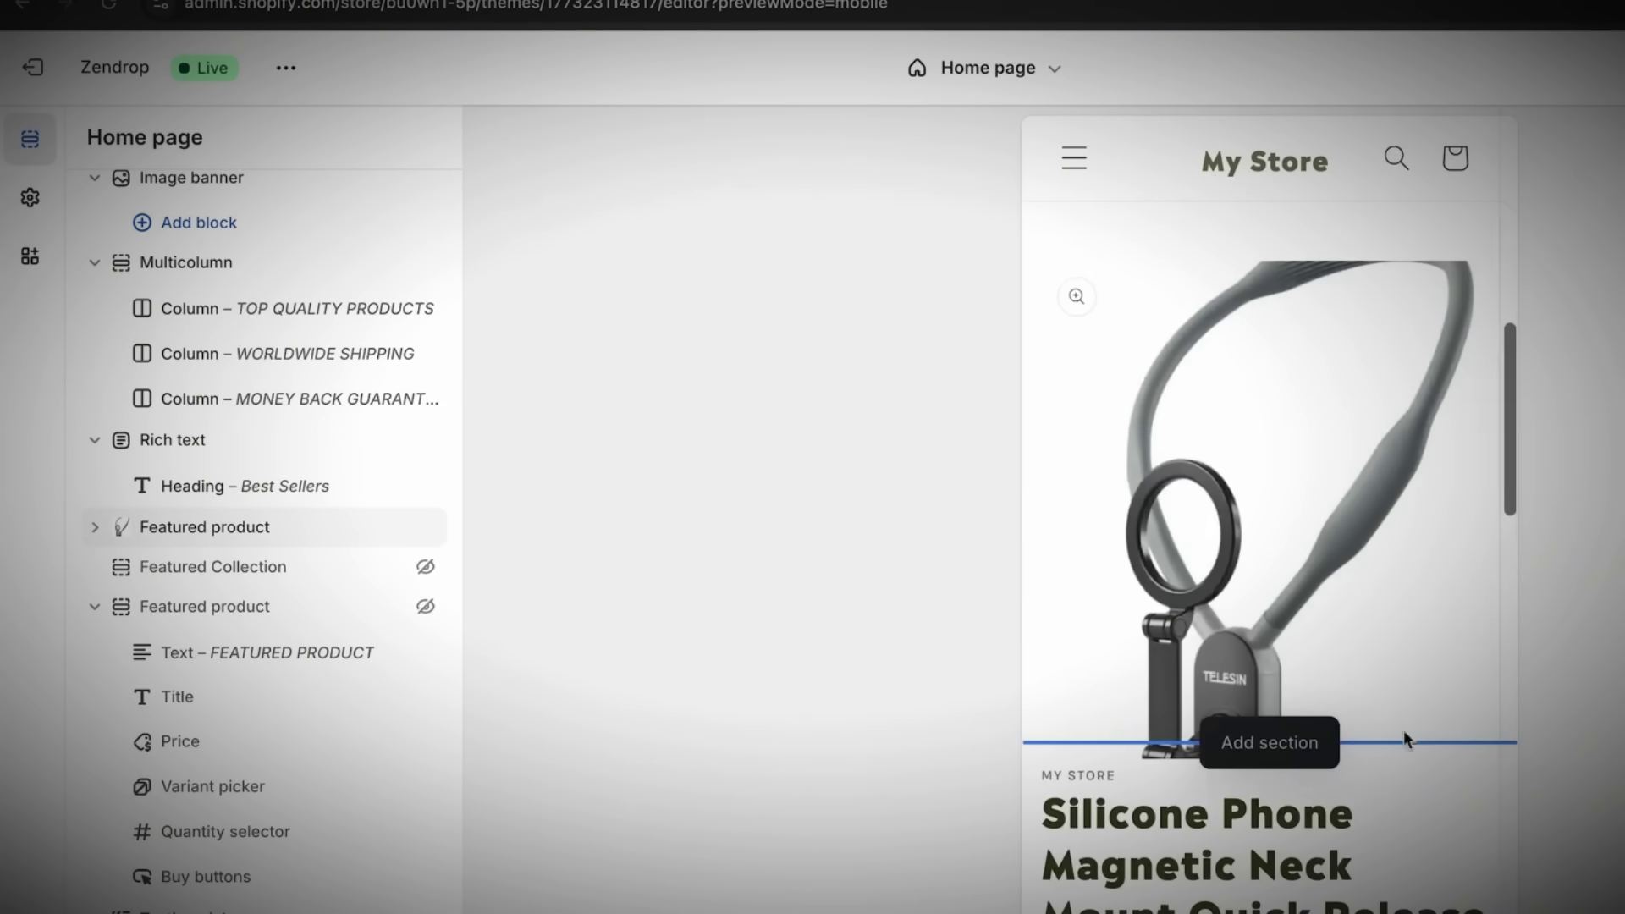
scroll(1295, 576, "down", 5)
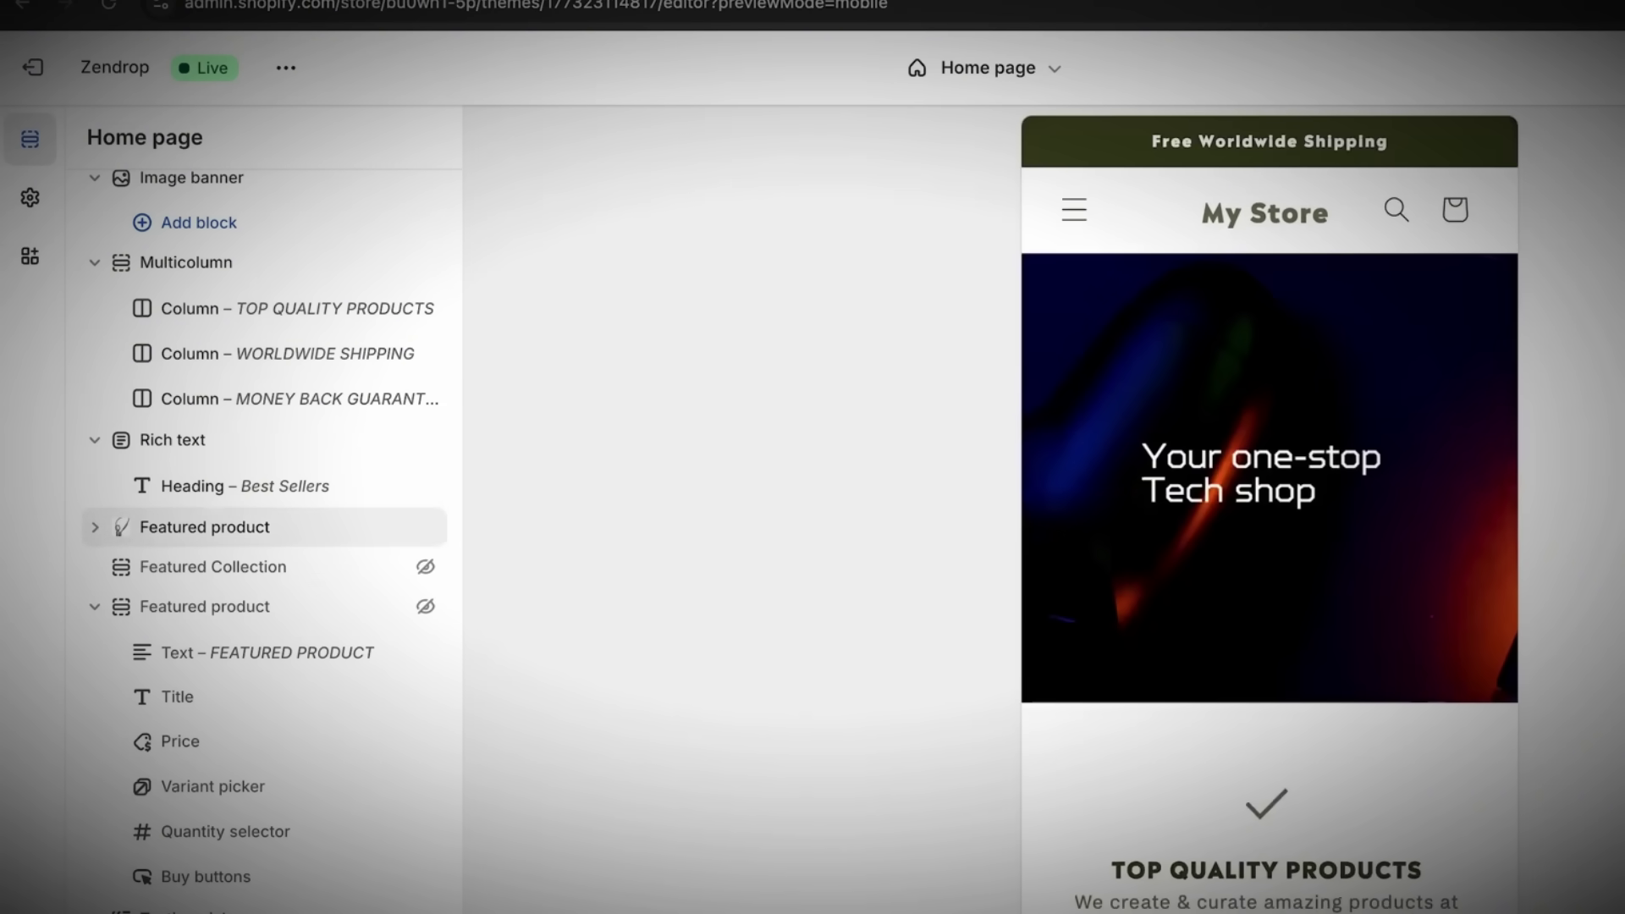
scroll(308, 773, "down", 2)
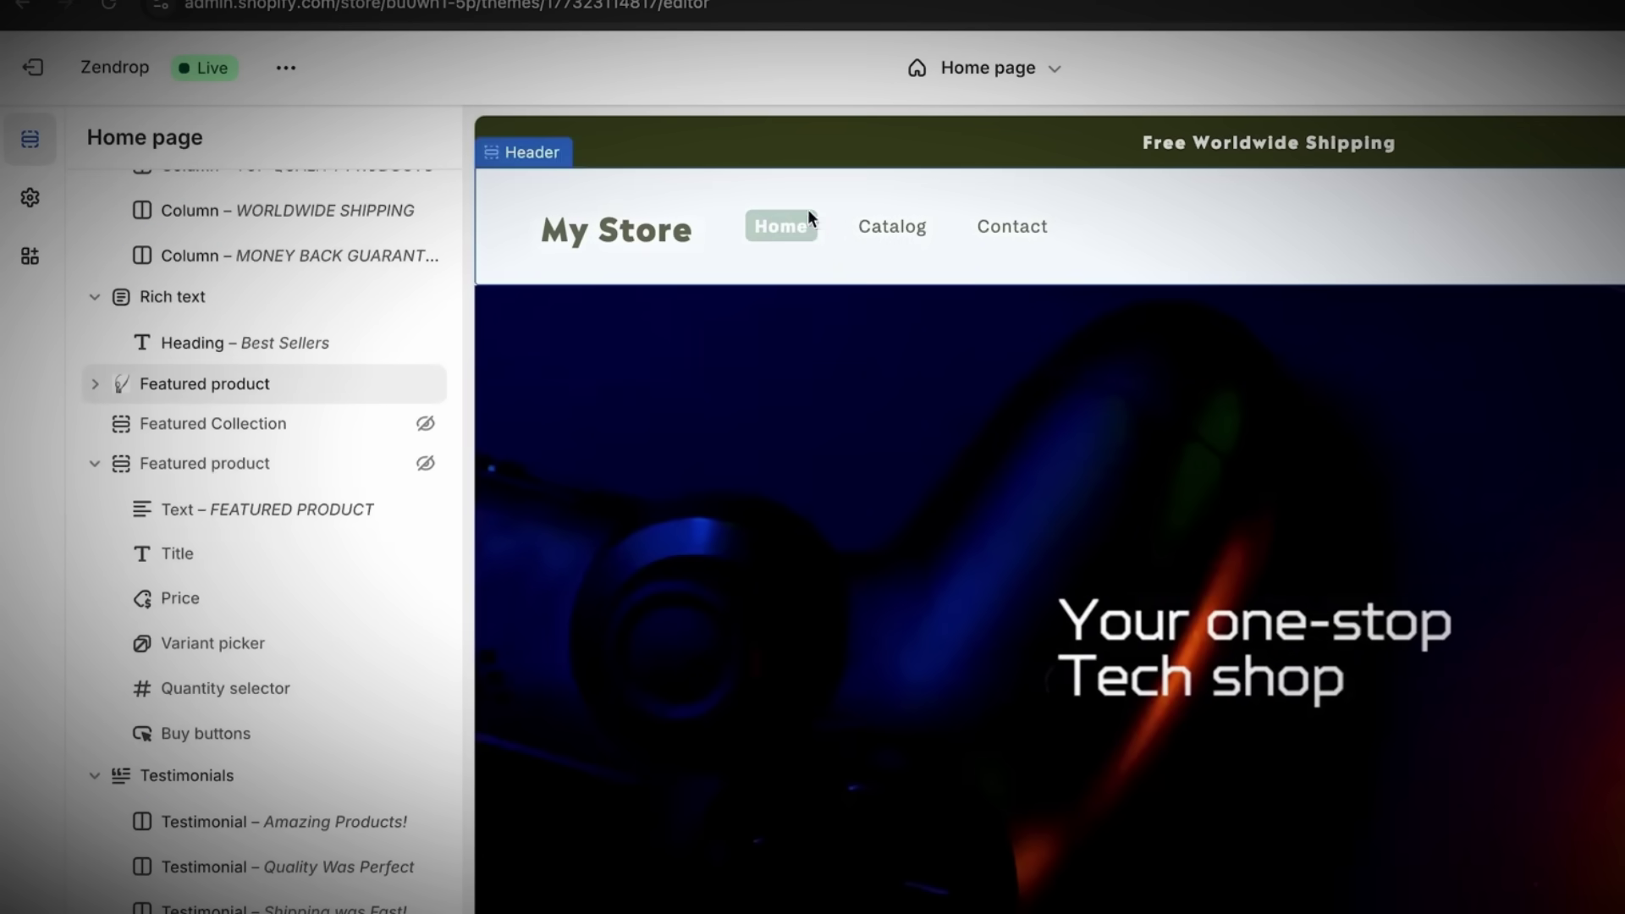
left_click(1373, 146)
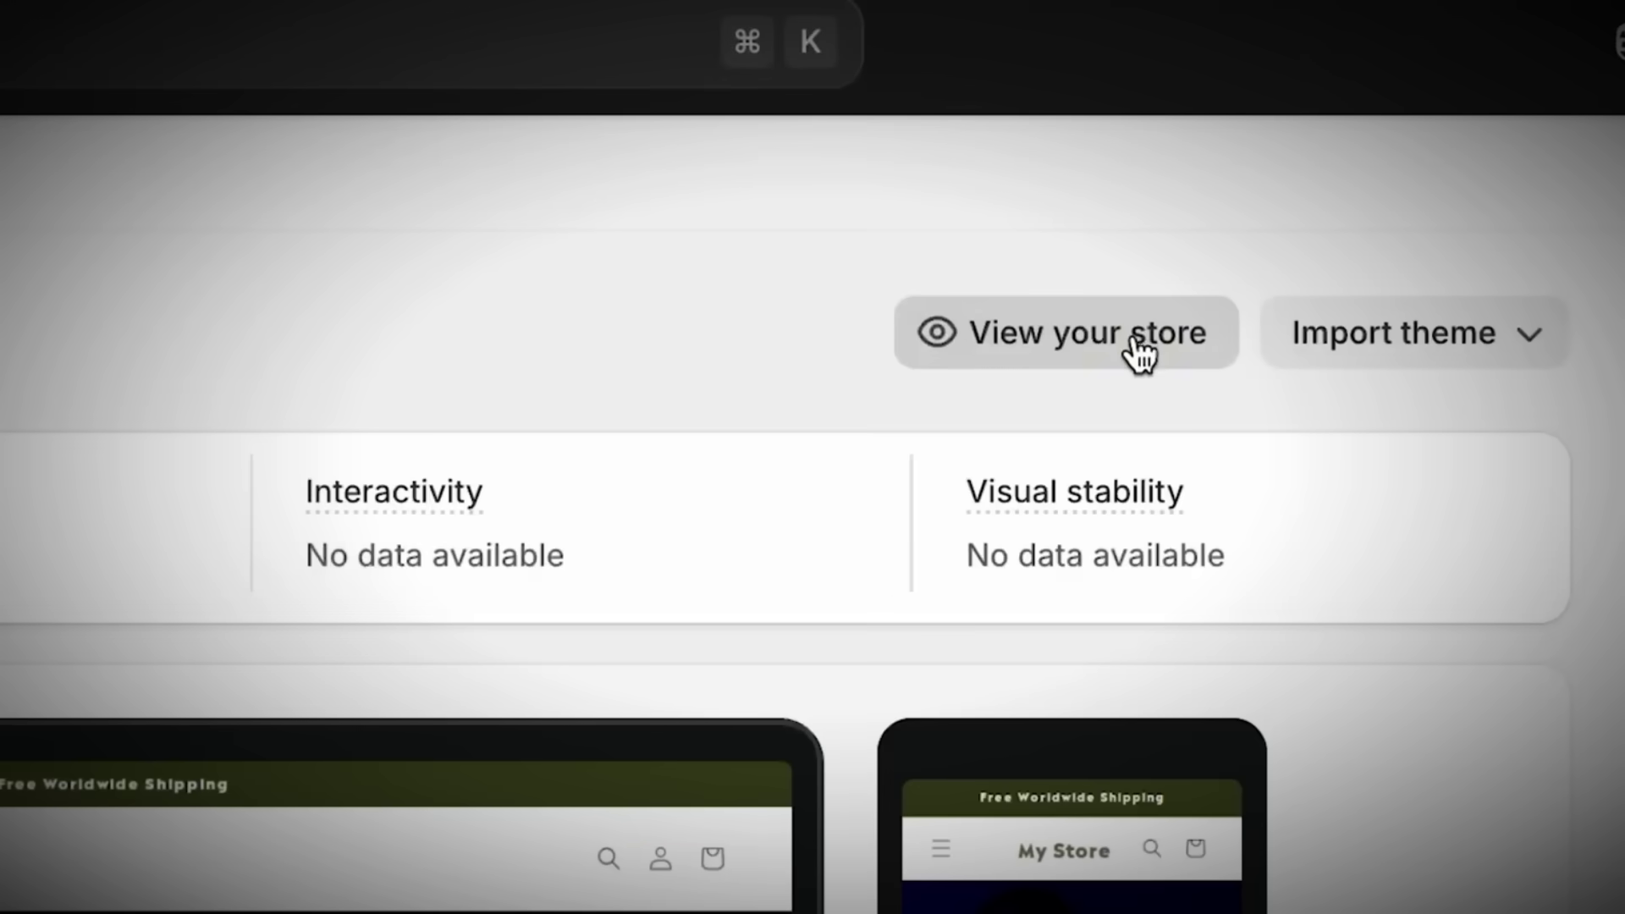
- View the live neck mount product page at $49.99 and add it to the cart
left_click(1140, 353)
scroll(907, 663, "down", 1)
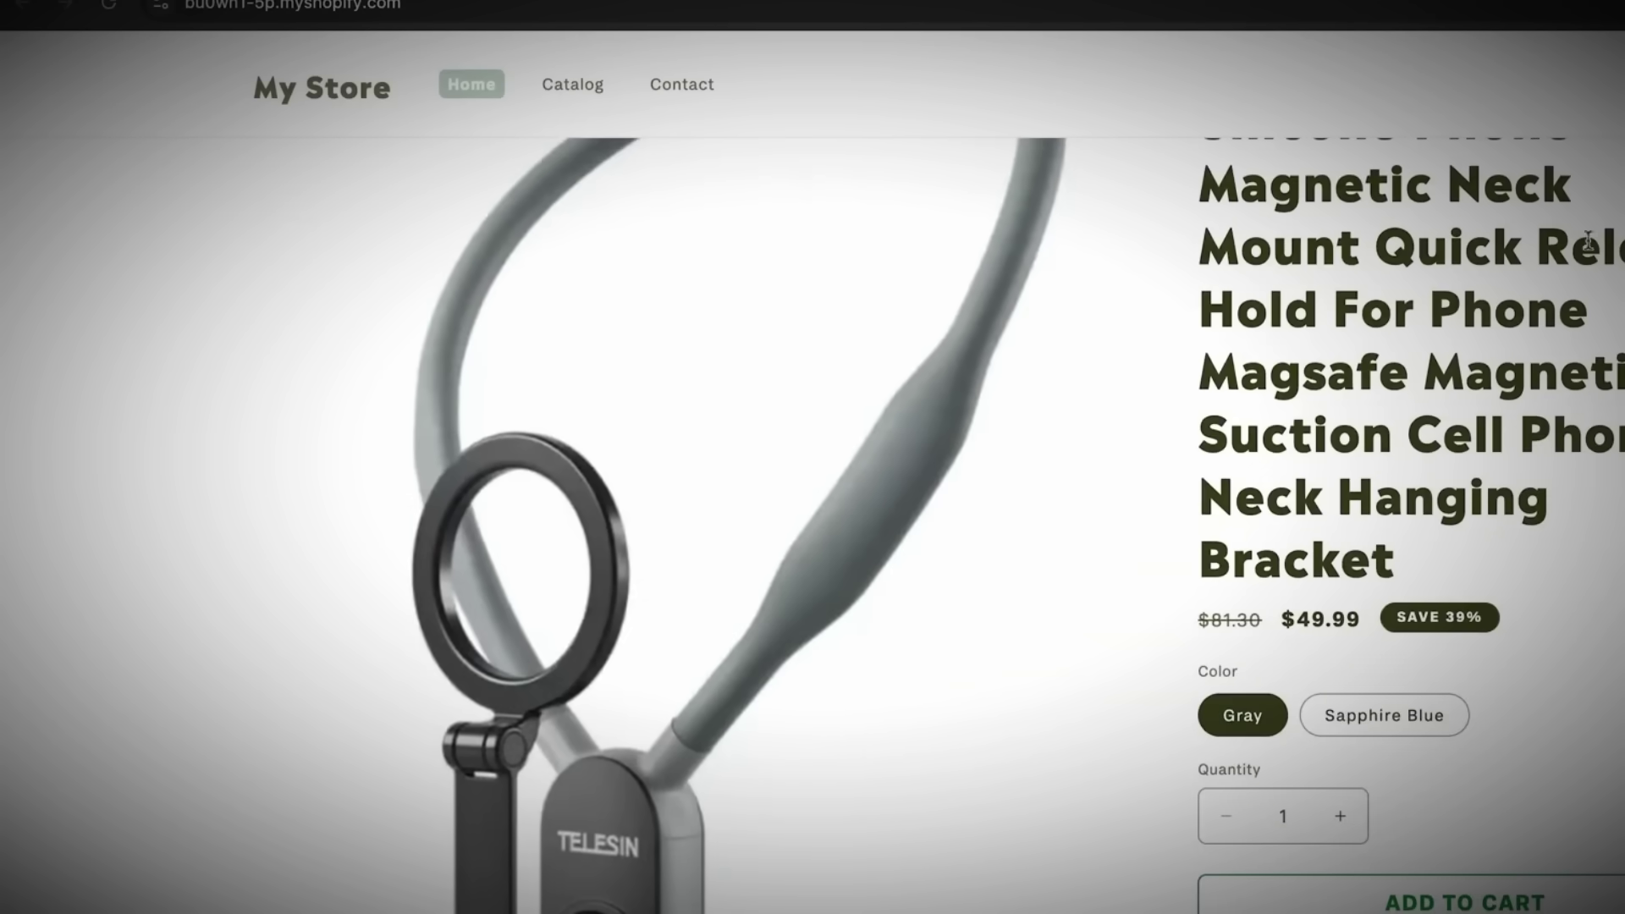
scroll(854, 666, "down", 3)
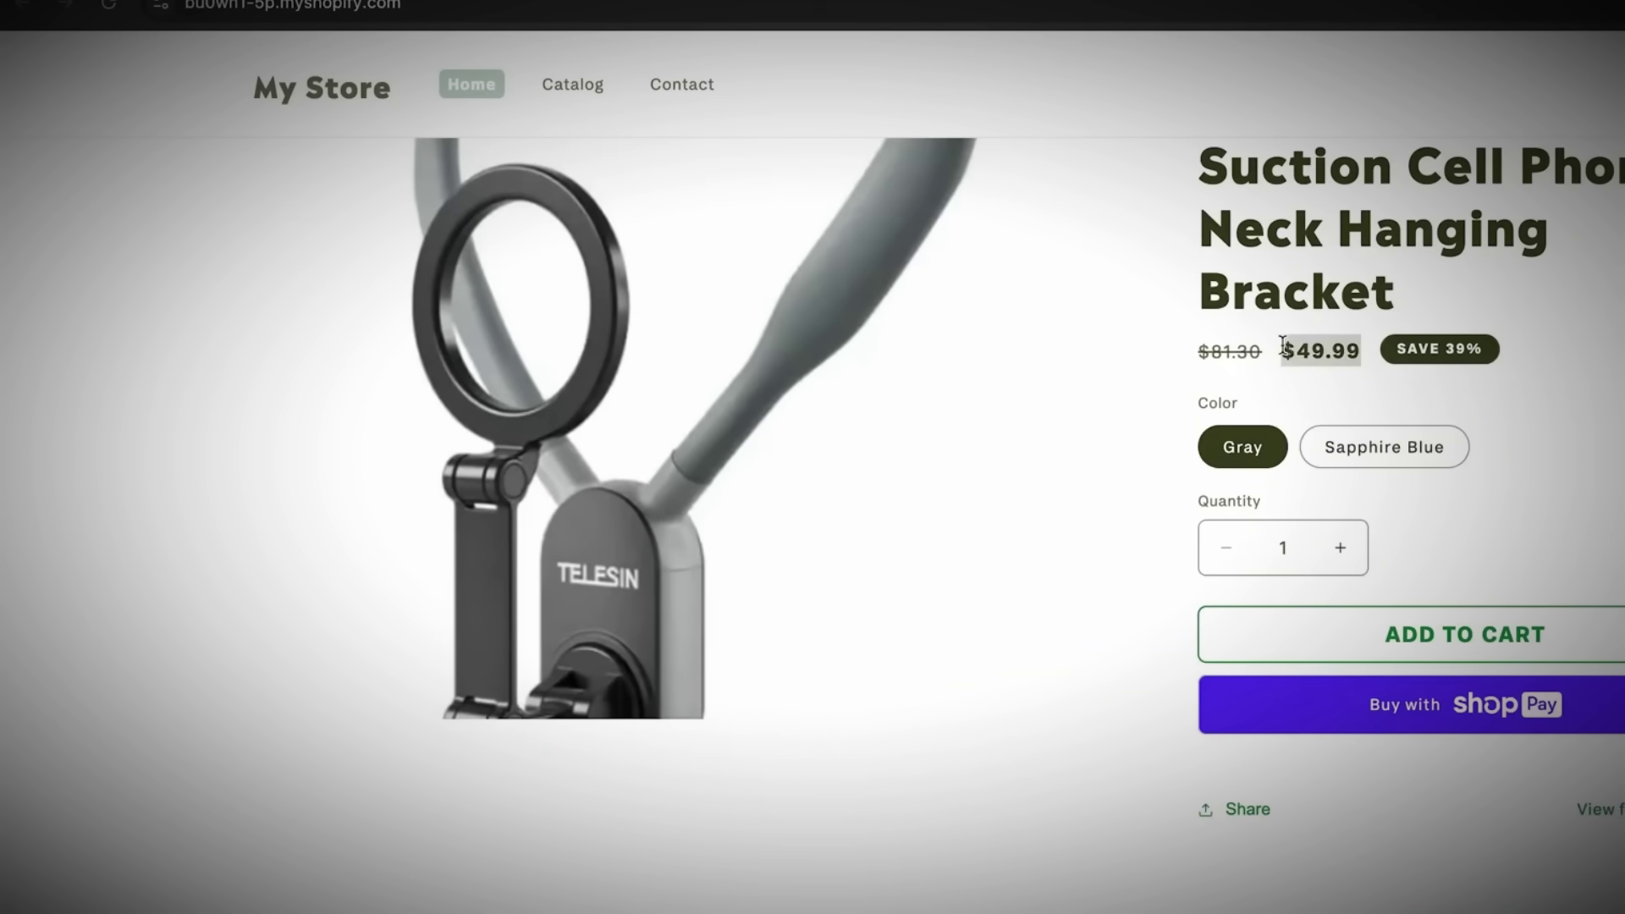
left_click(1553, 652)
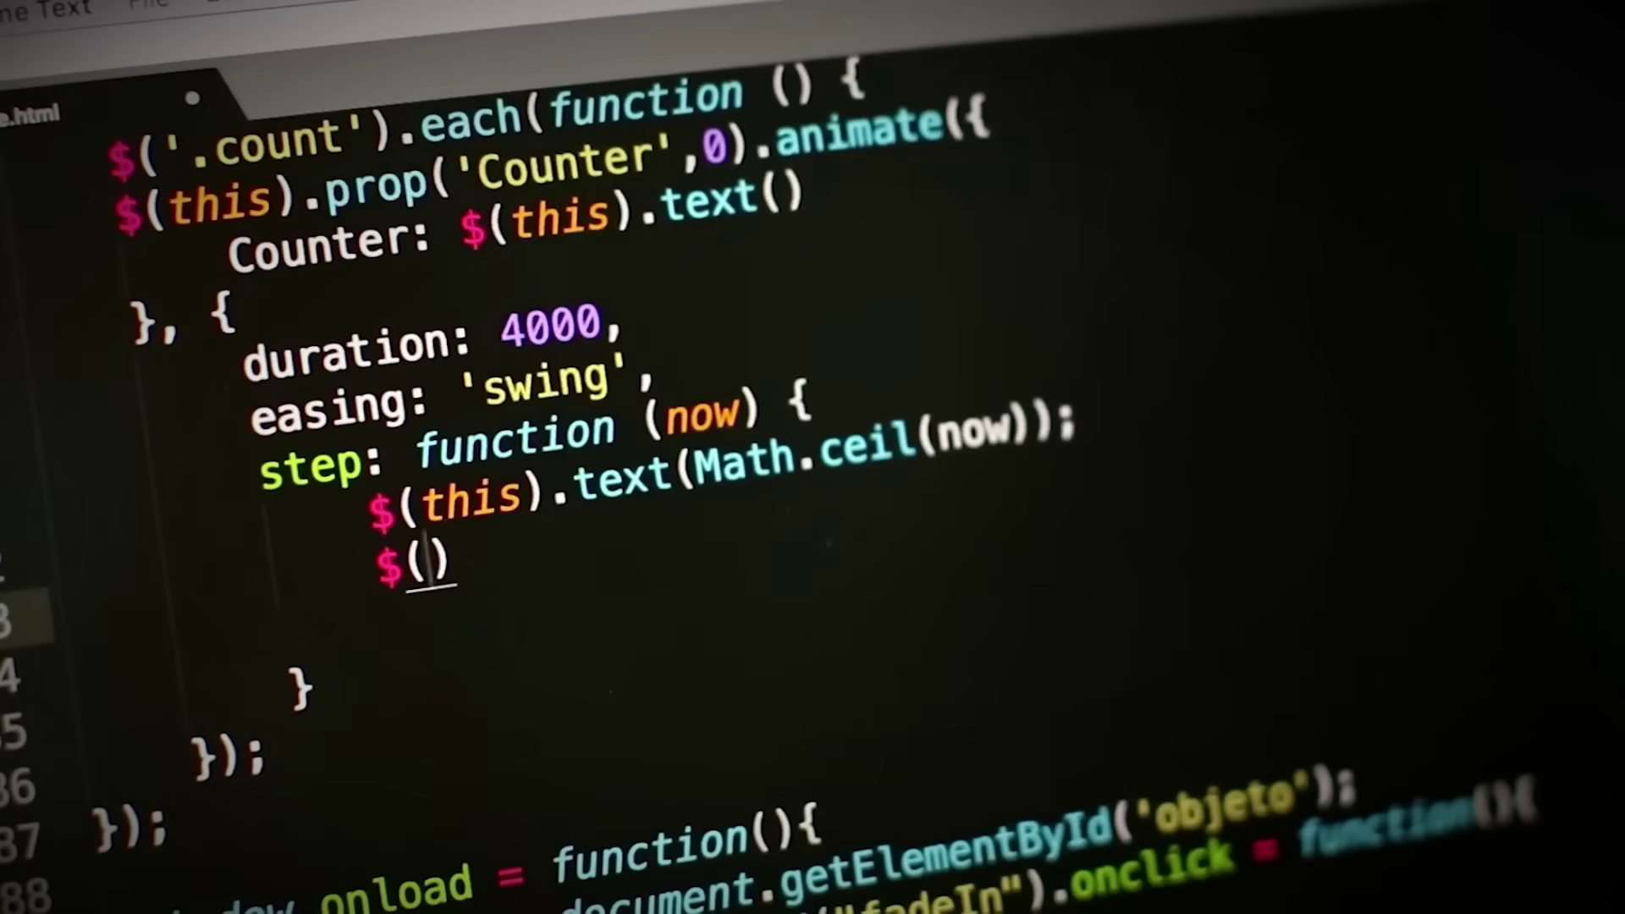
- Add $(this).html(text); then an if(initial == 0) block setting increment = 2 and element.display.style = 'block'
type("this).")
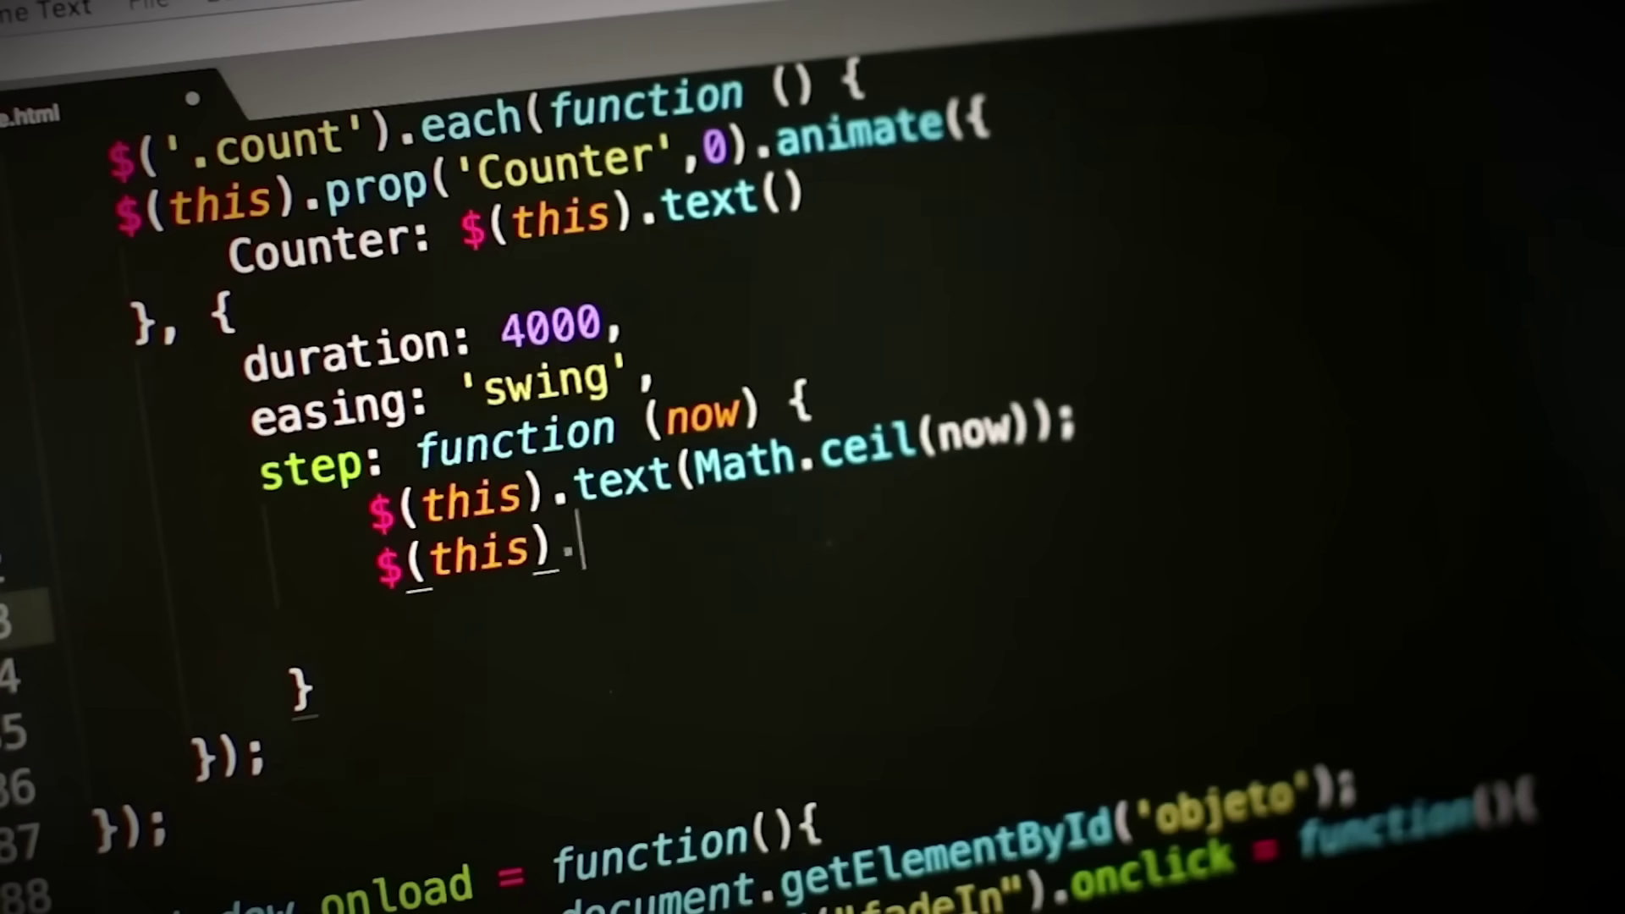
type("html(")
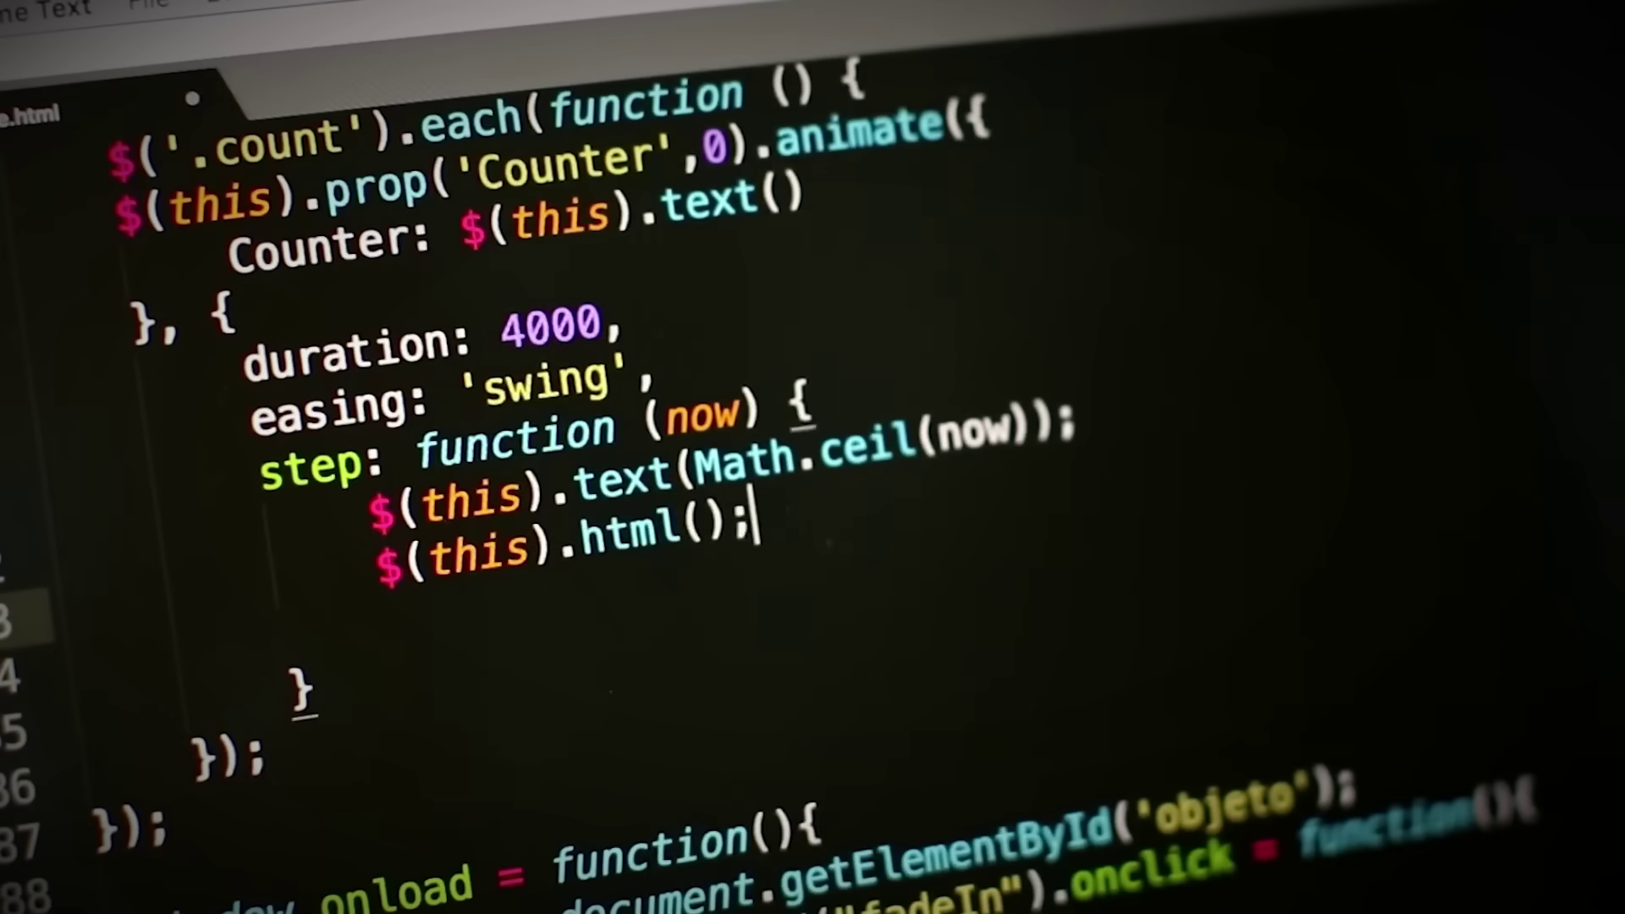
type("text")
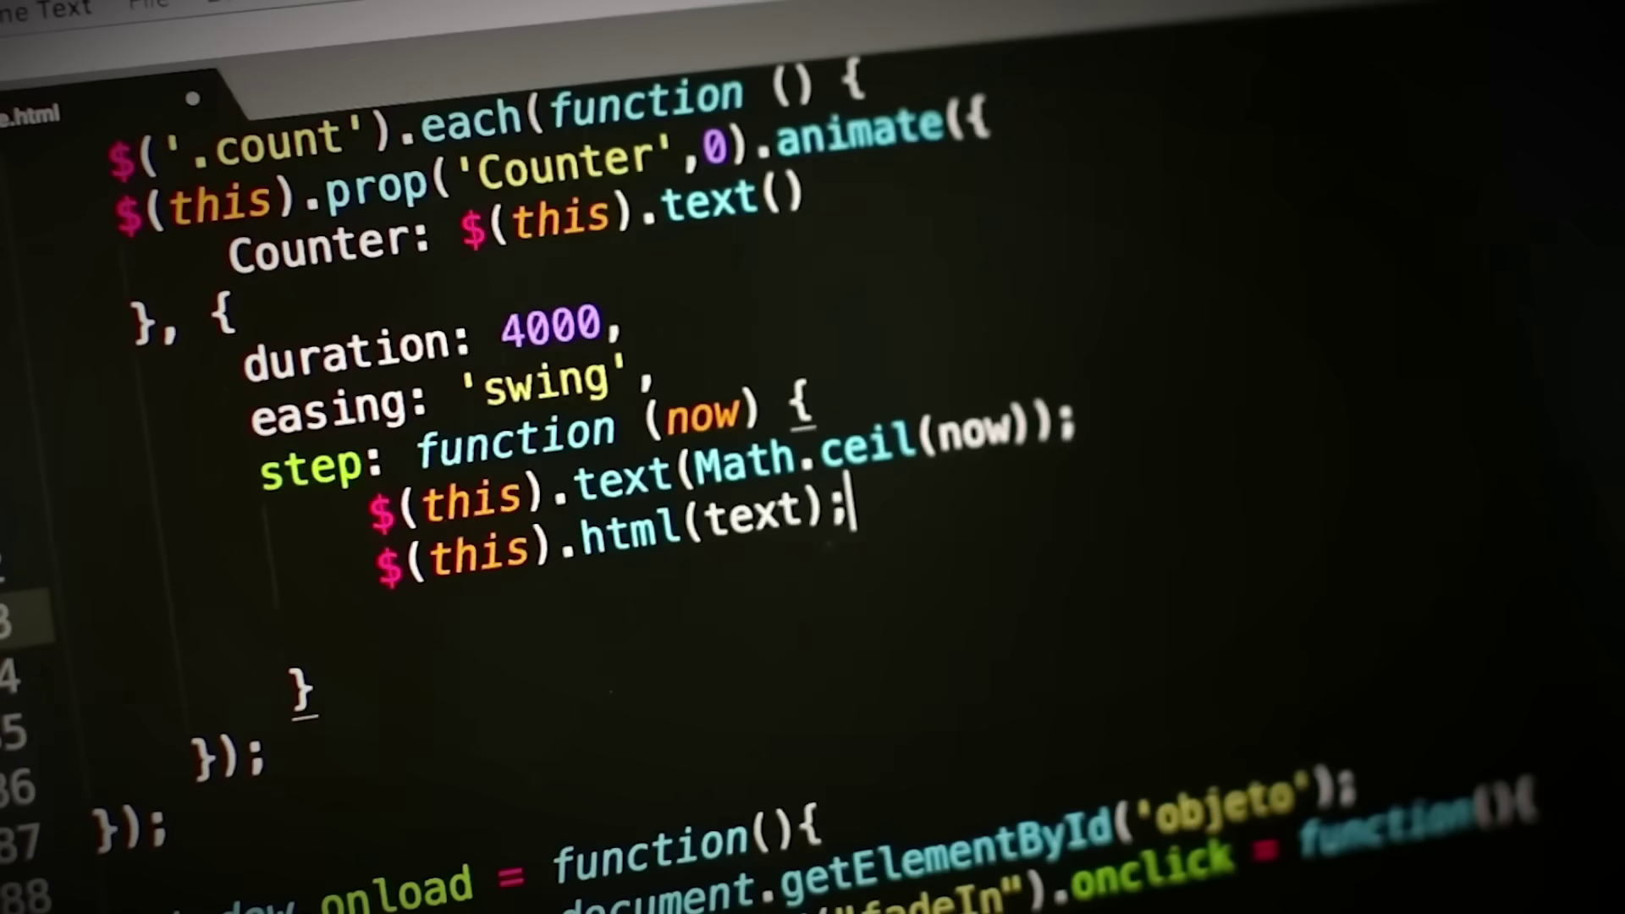
key("Return")
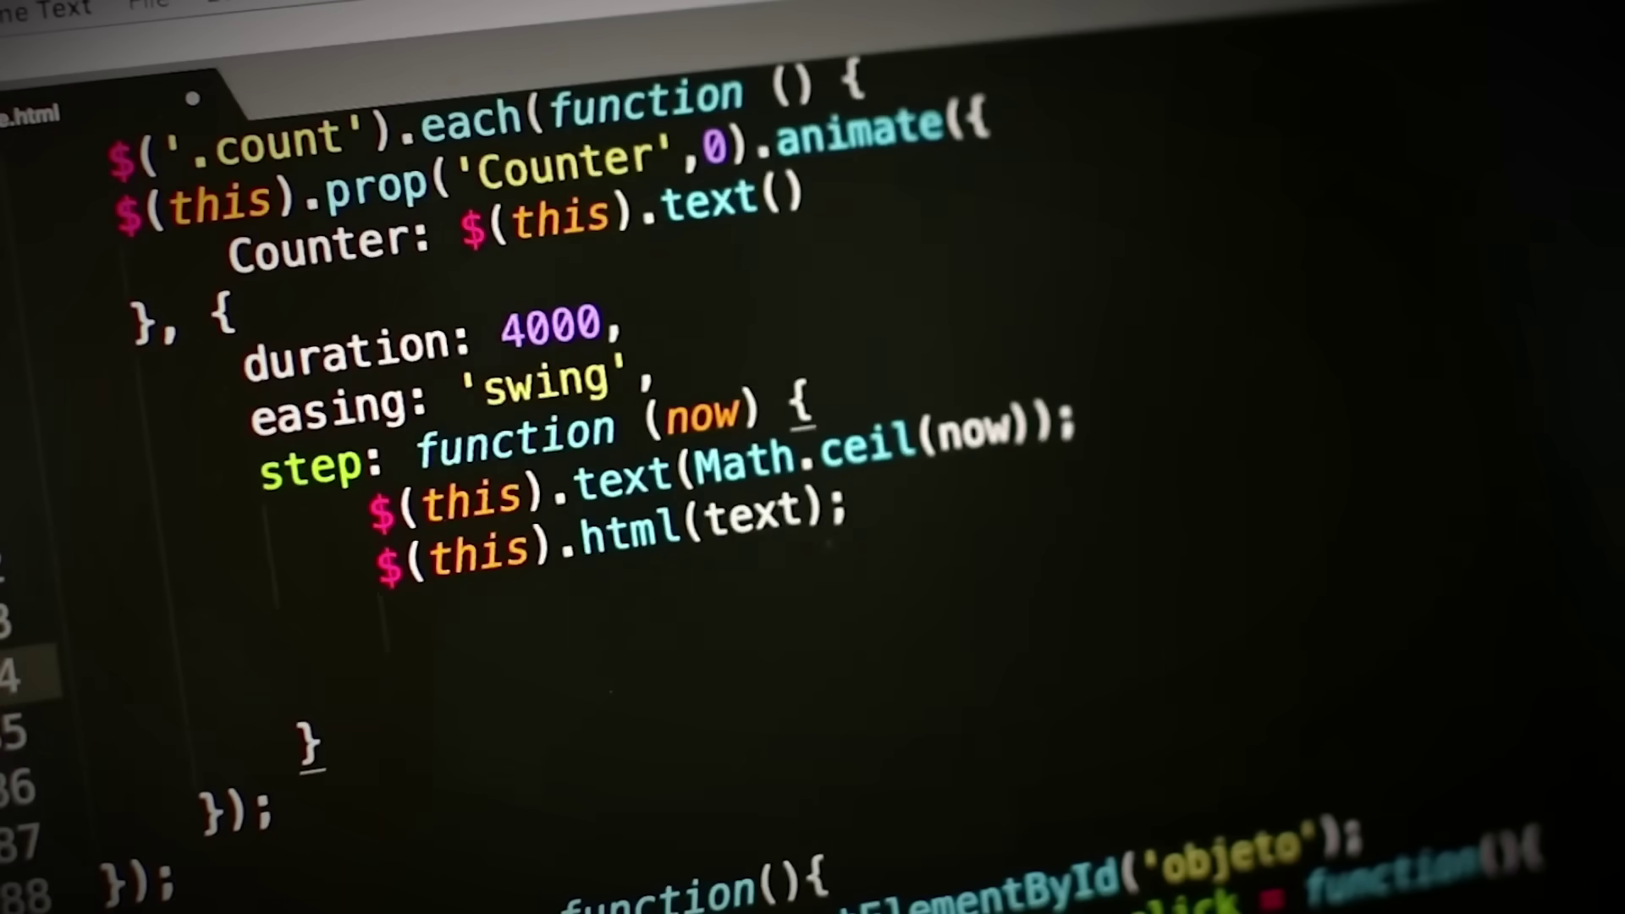
type("if(")
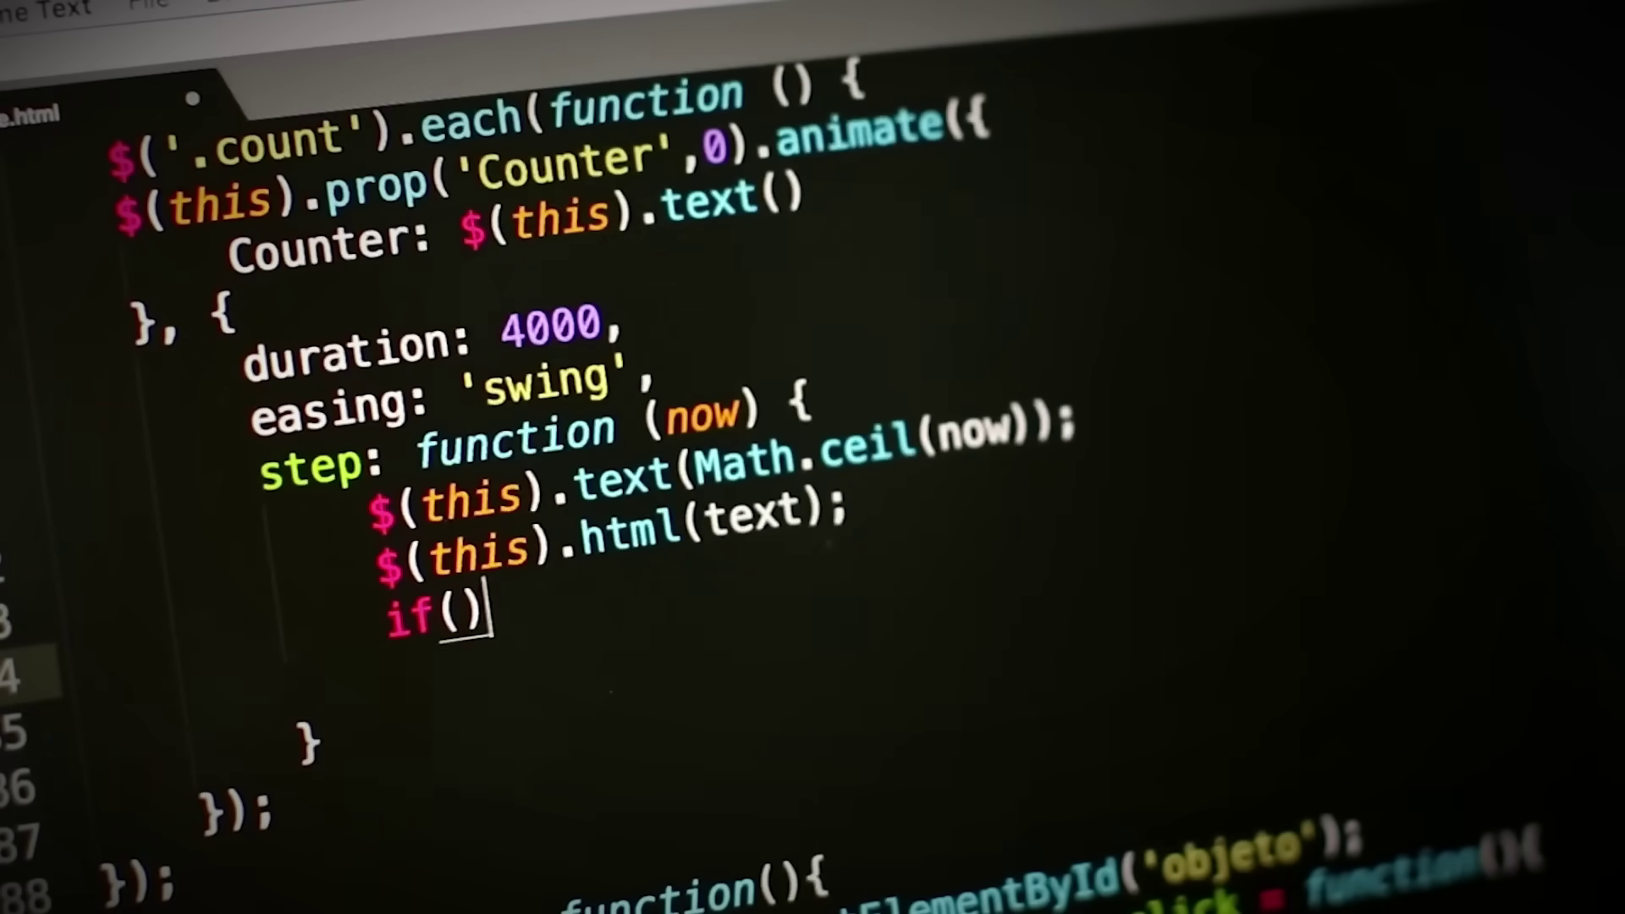
type("initi")
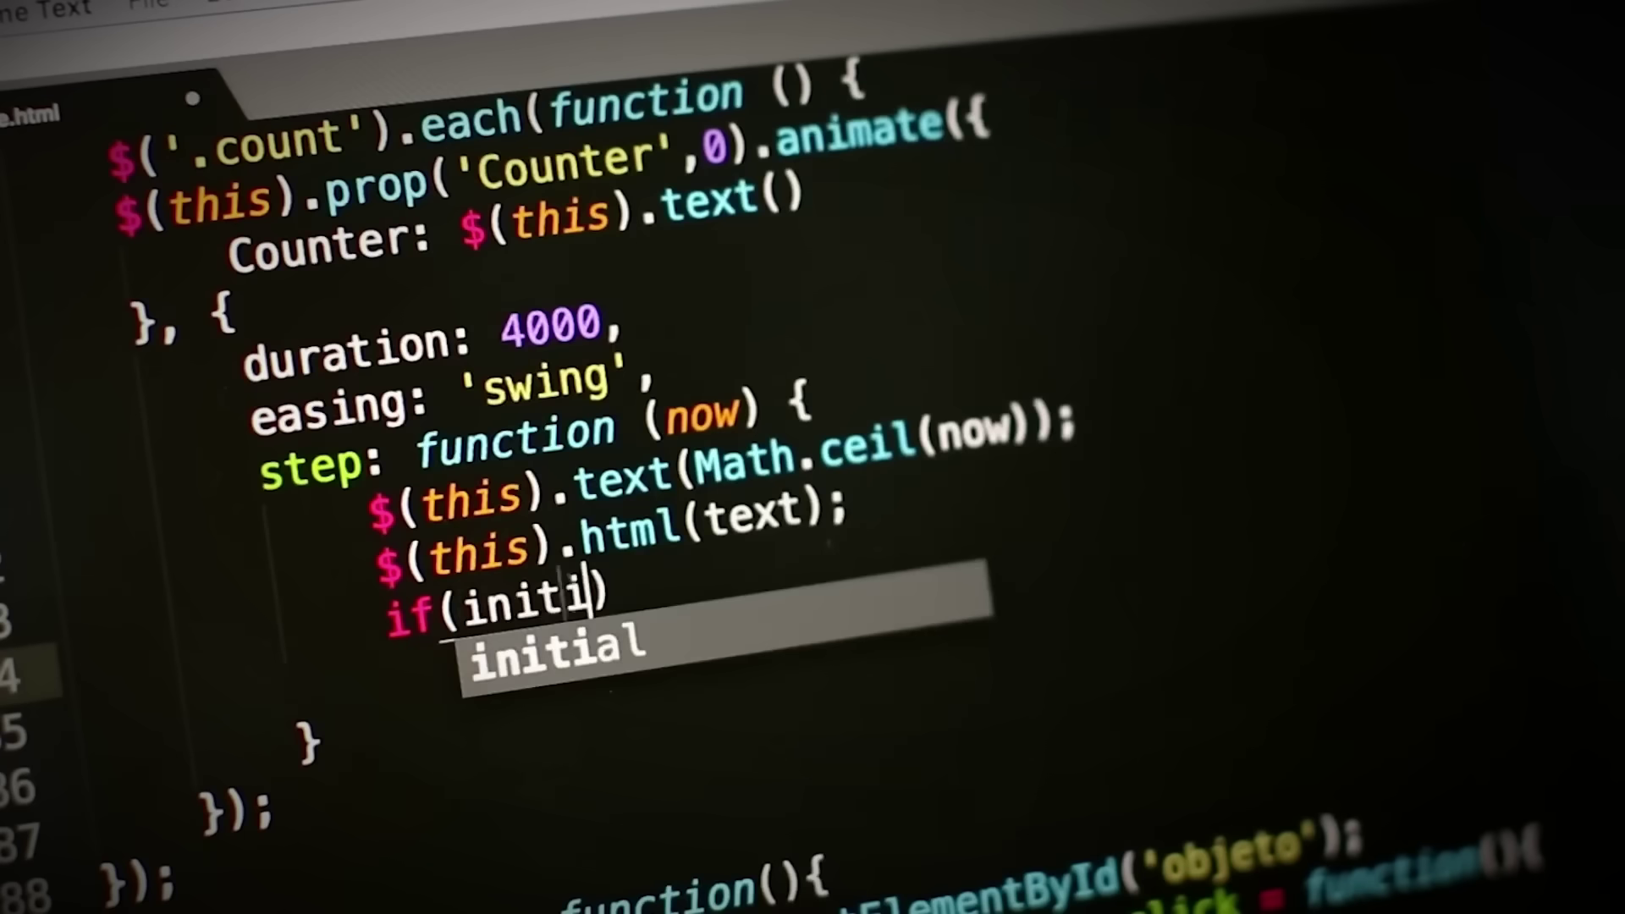
type("al == 0")
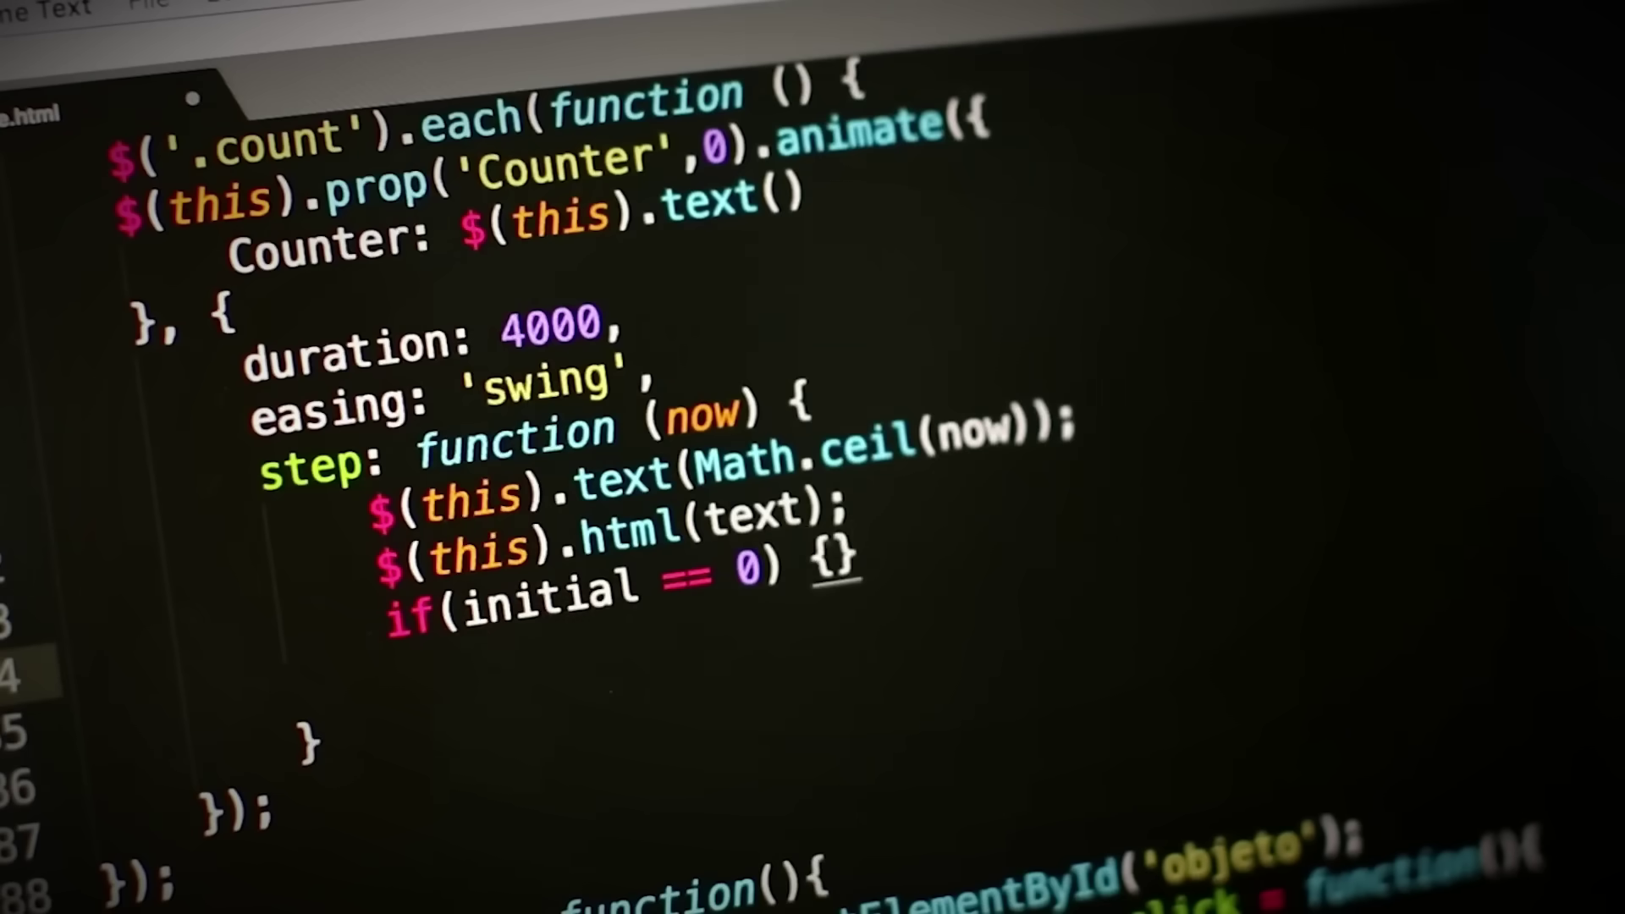
key("Return")
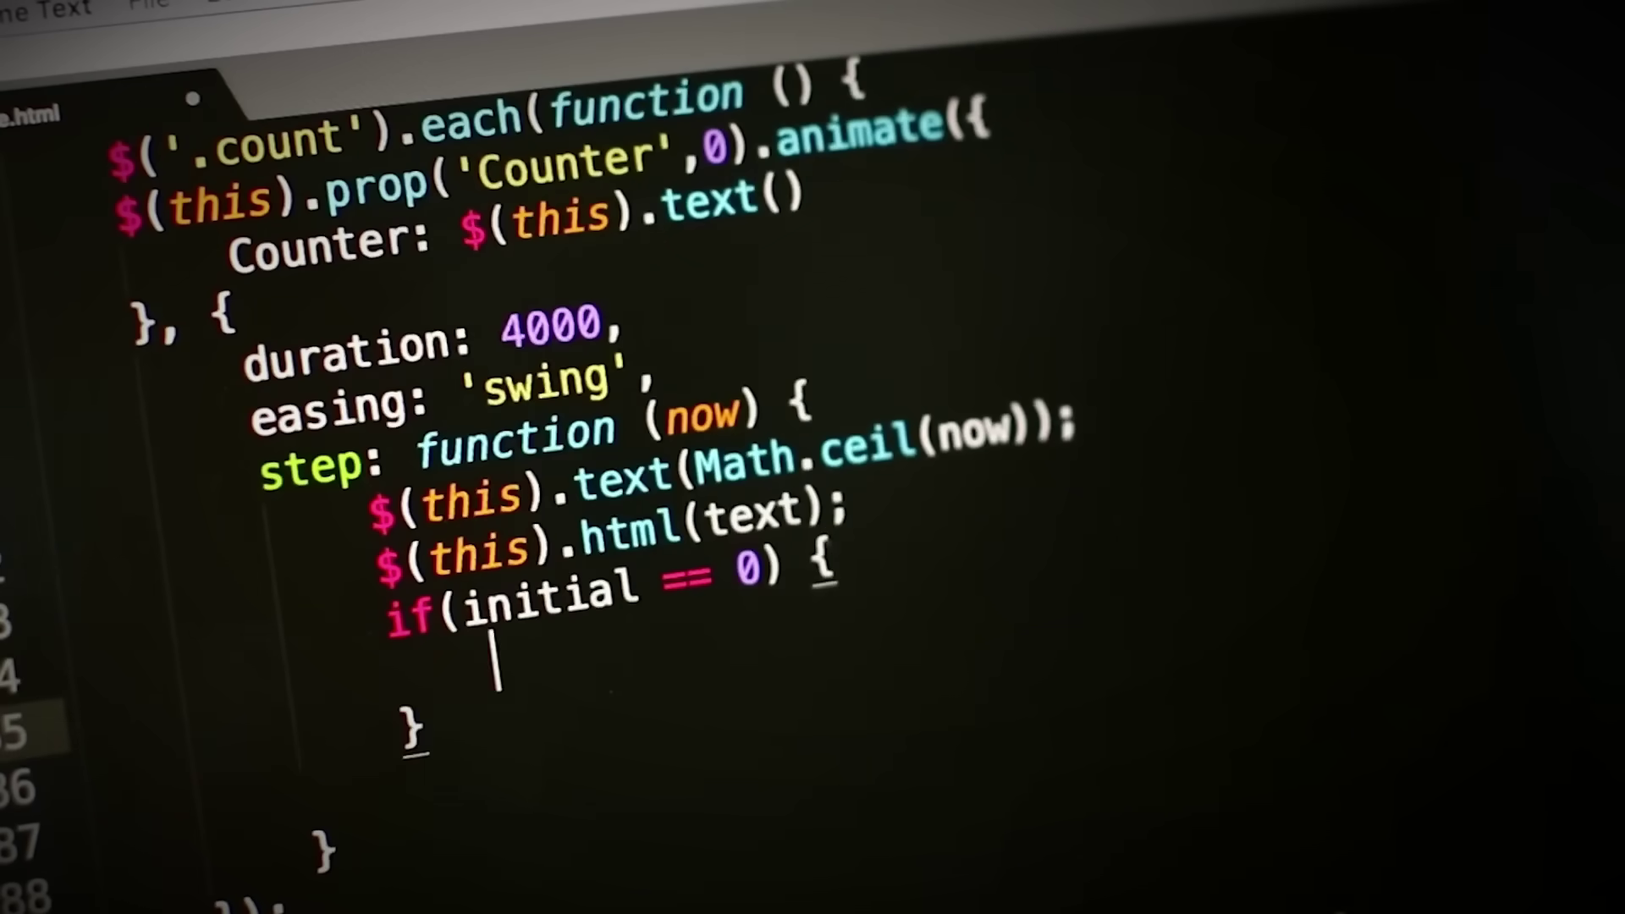
type("increme")
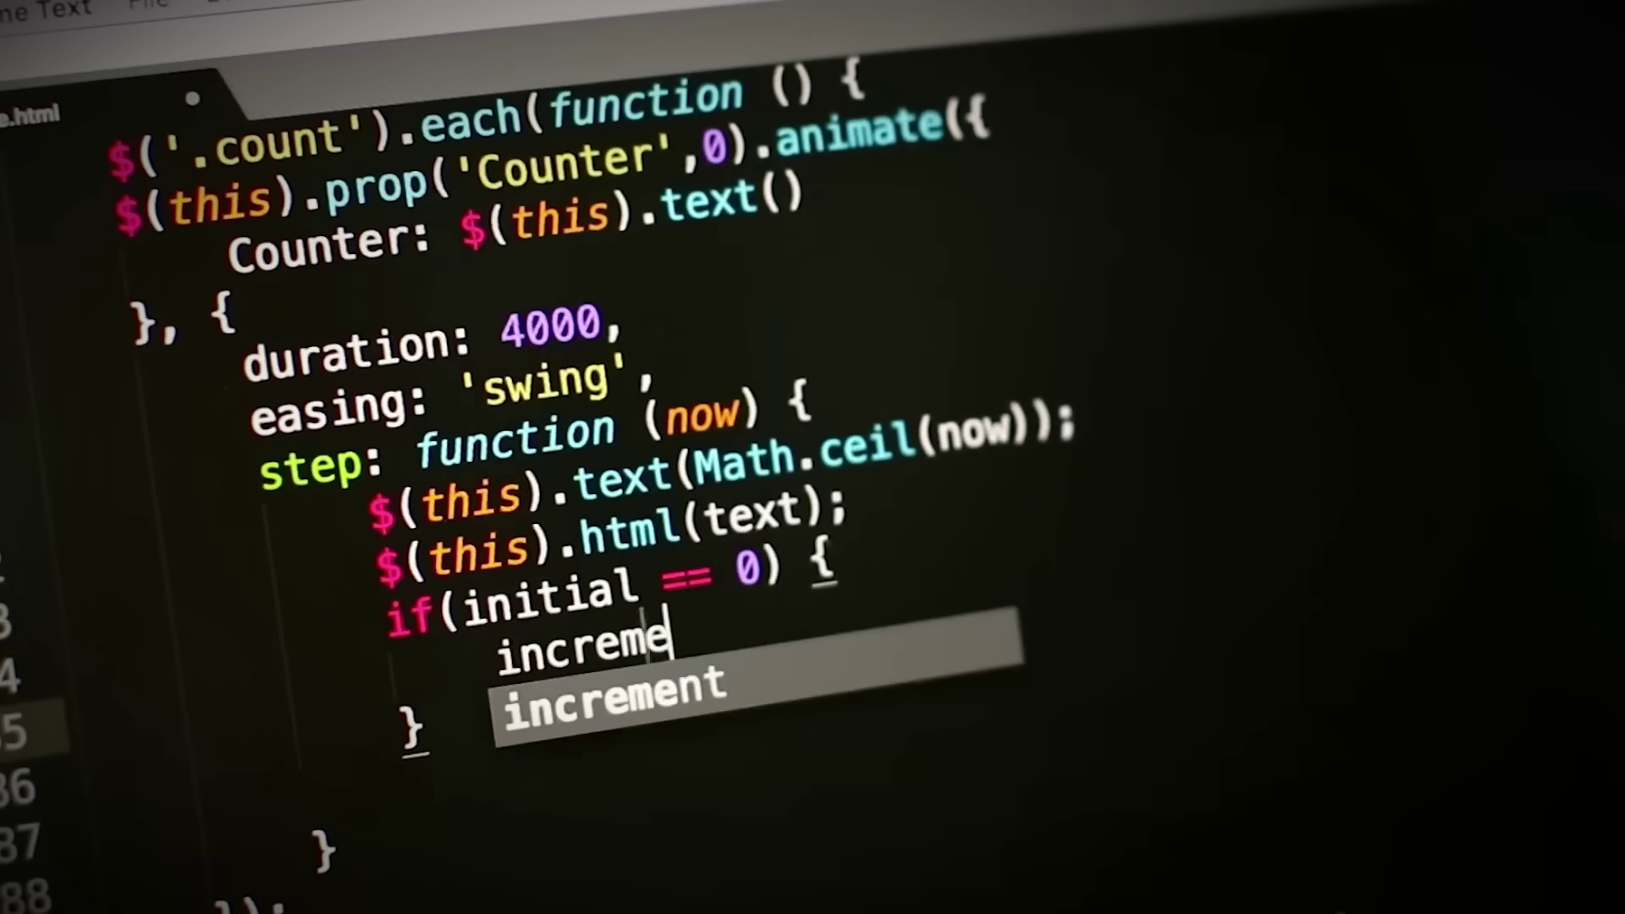
type("nt")
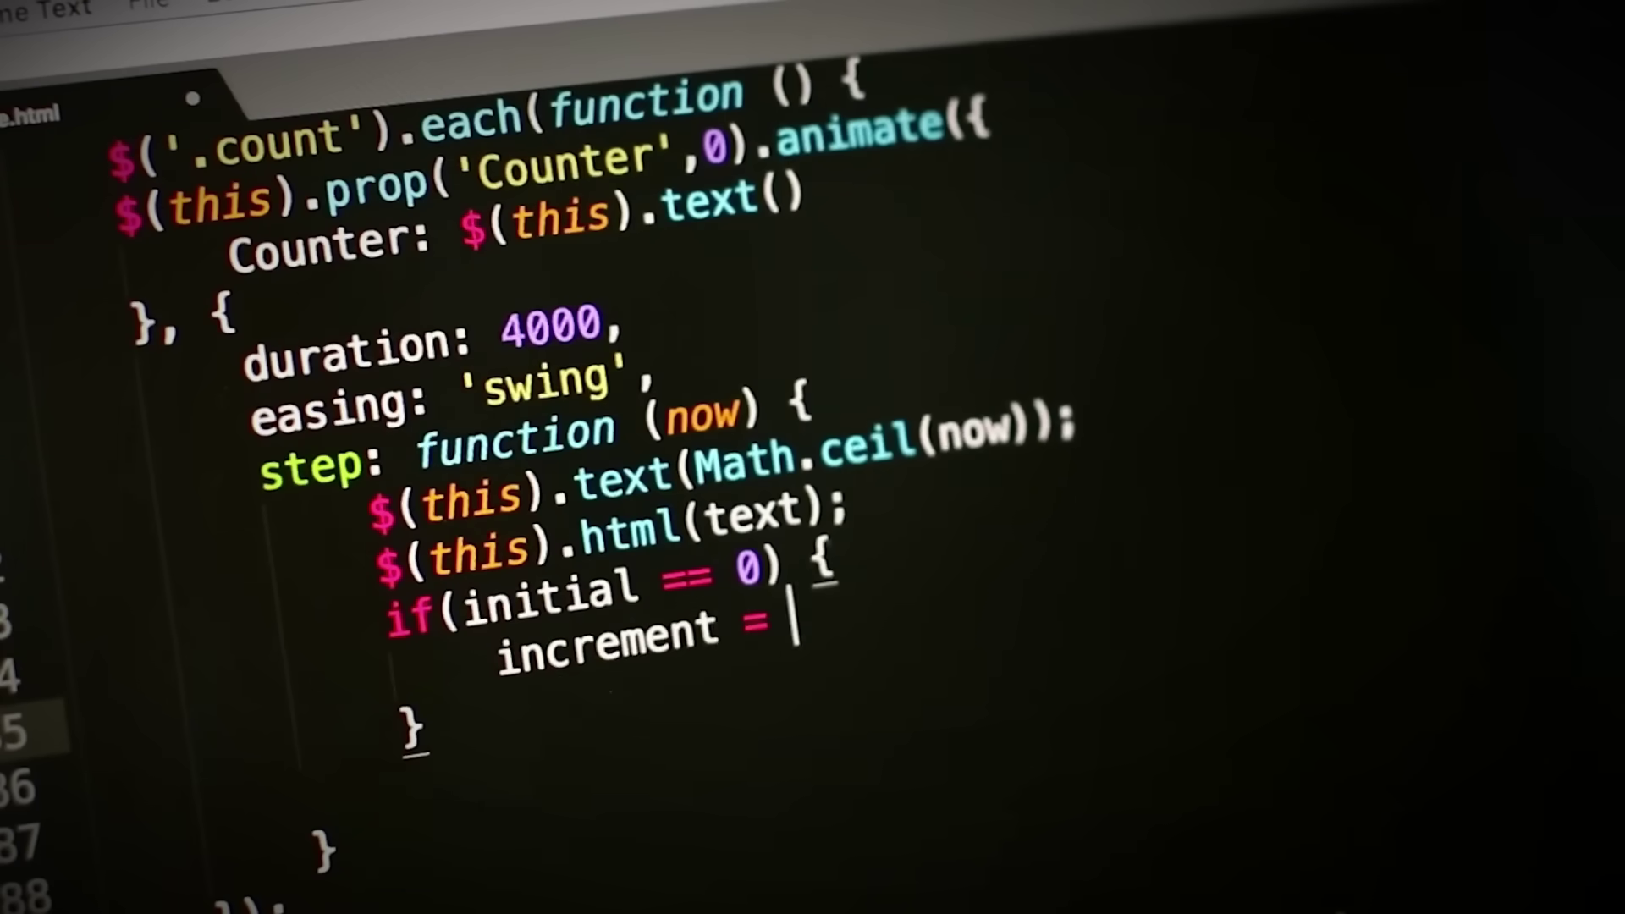
type(" = 2'")
key("BackSpace")
type(";")
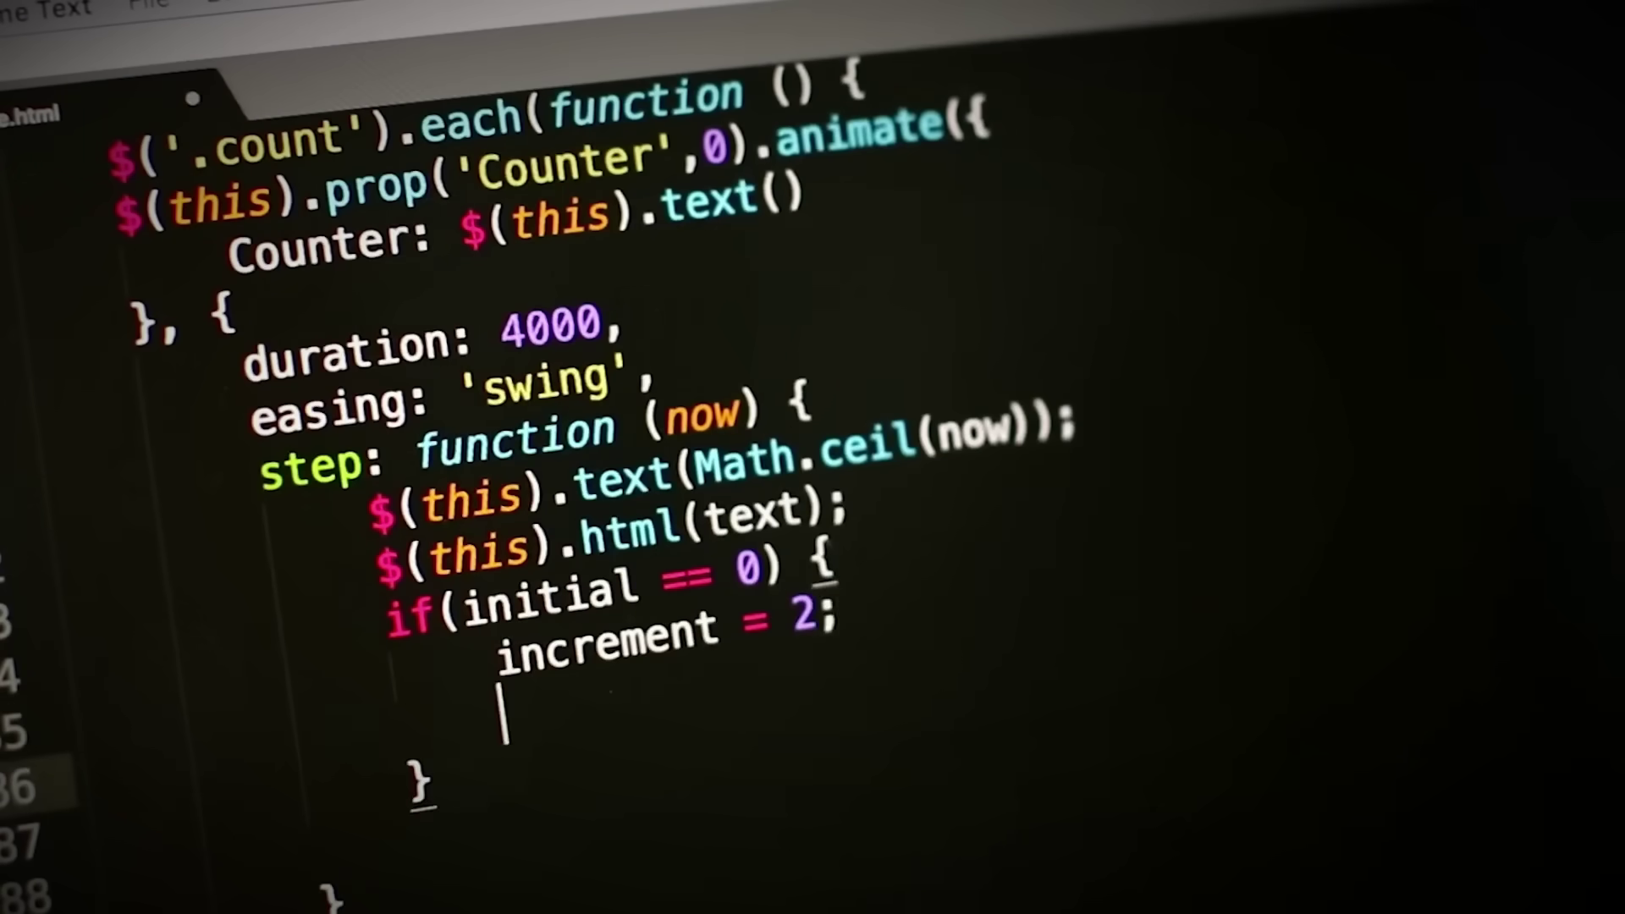
type("element.si")
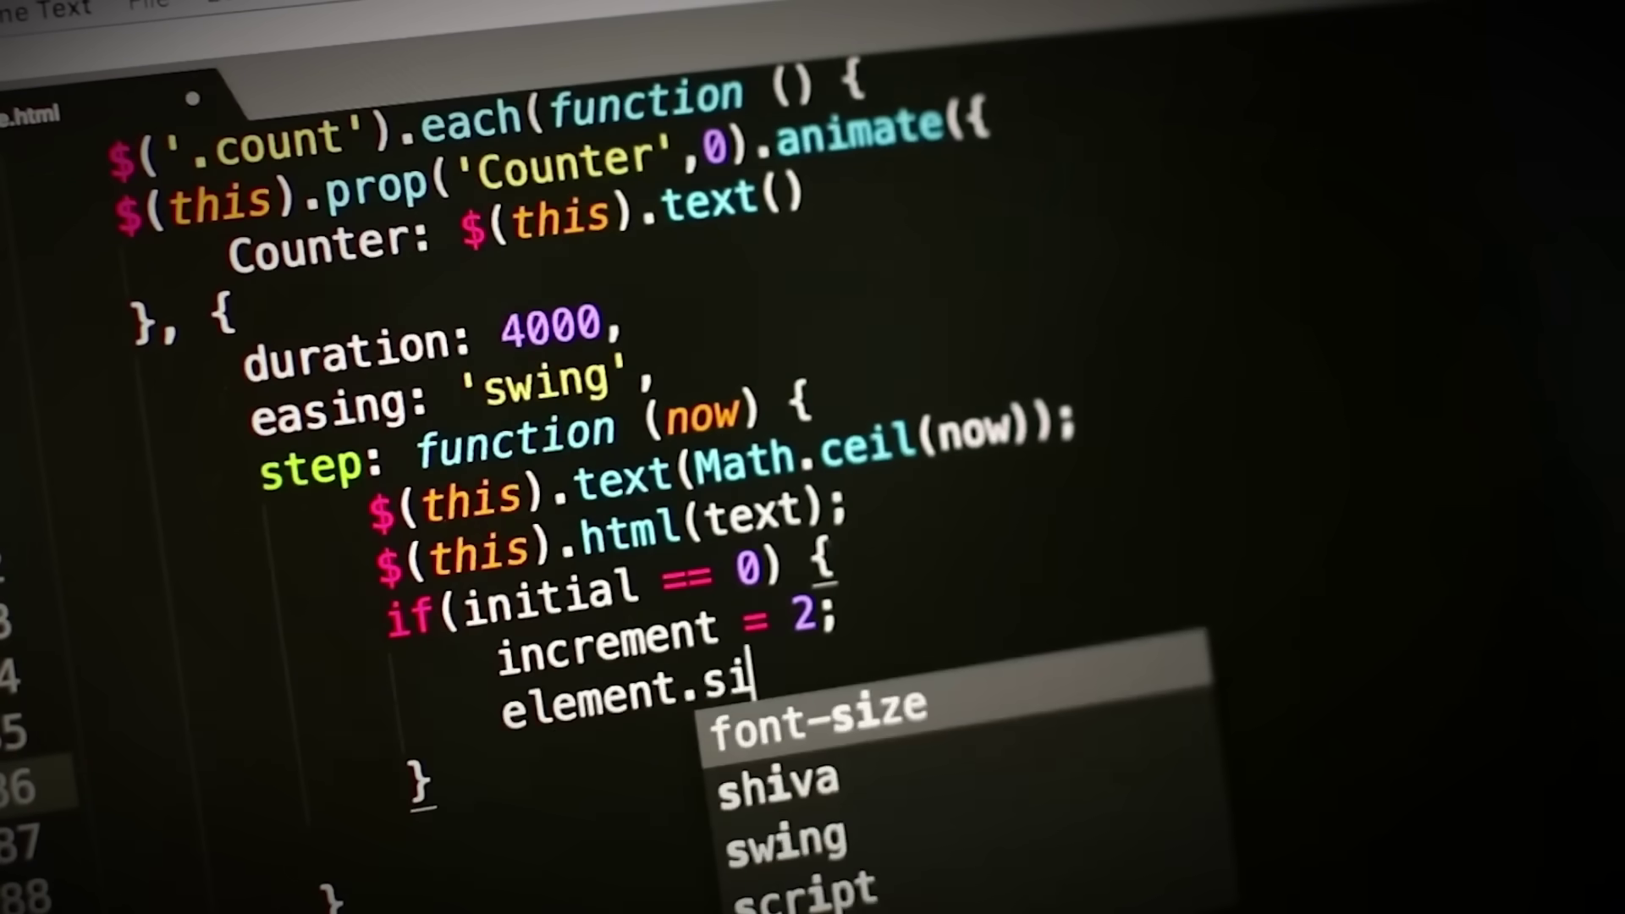
key("BackSpace")
type("dis")
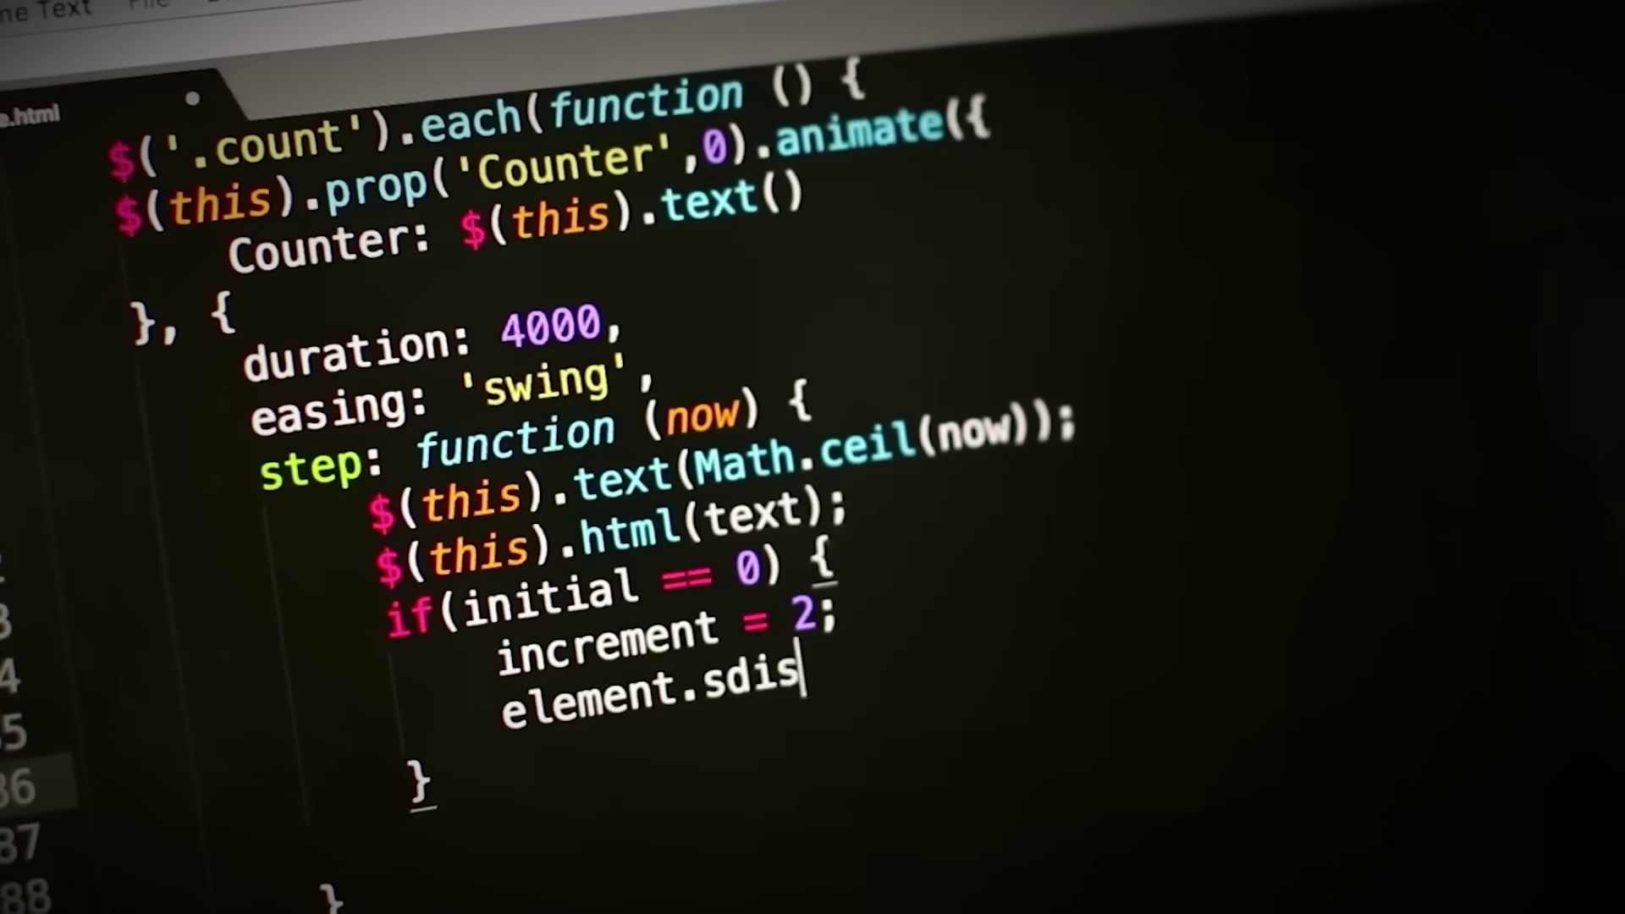
type("display")
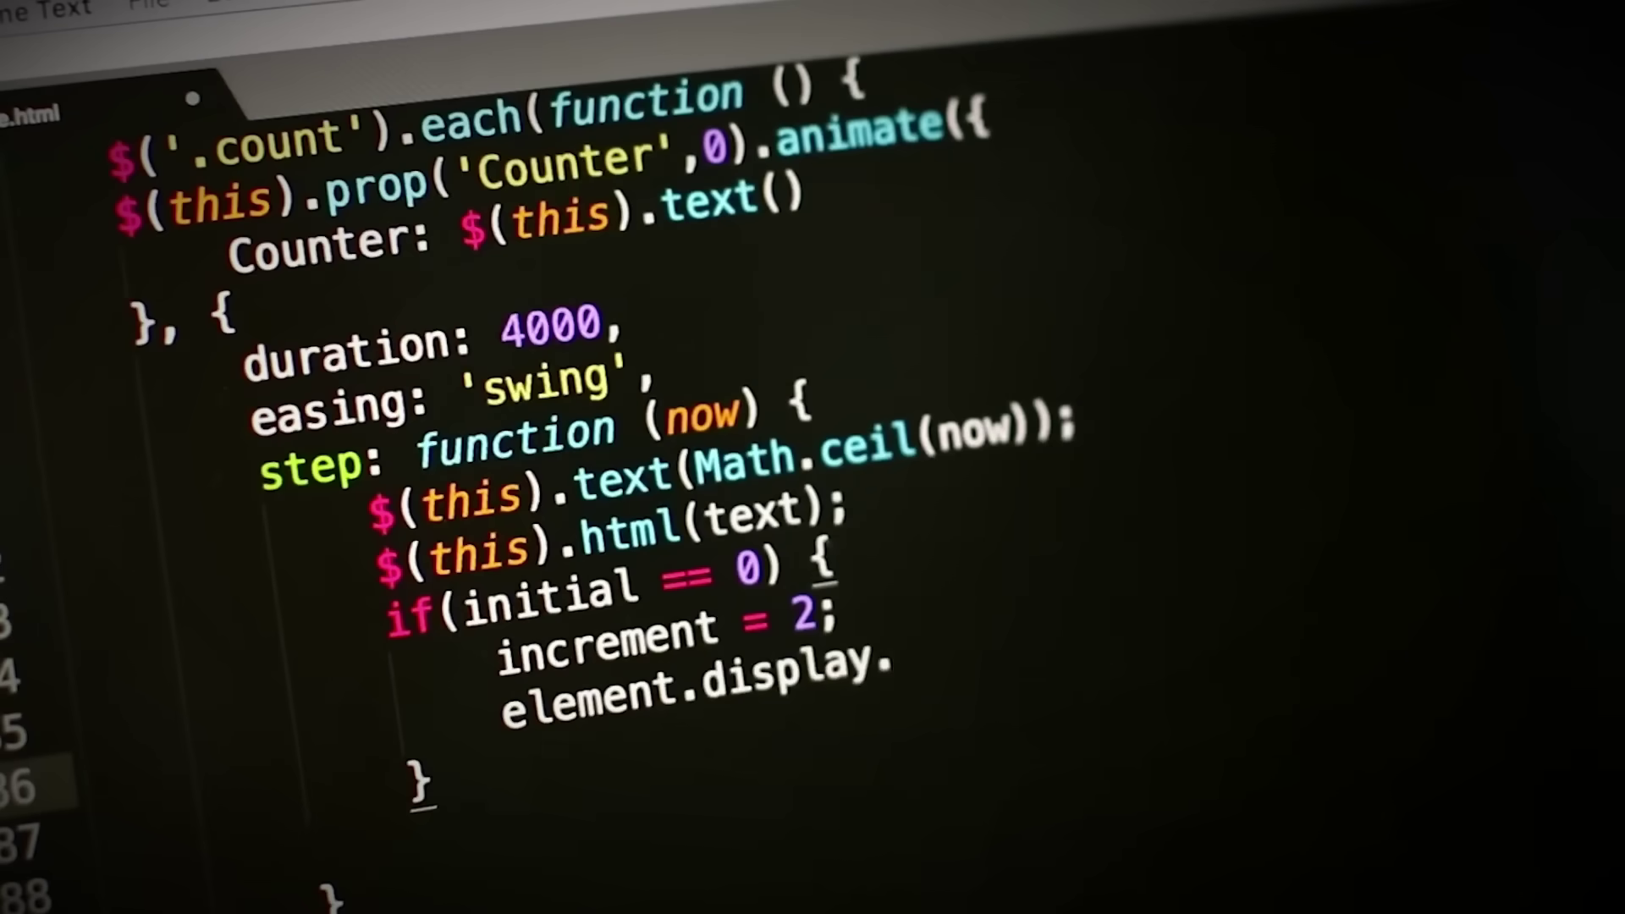
type(".sty")
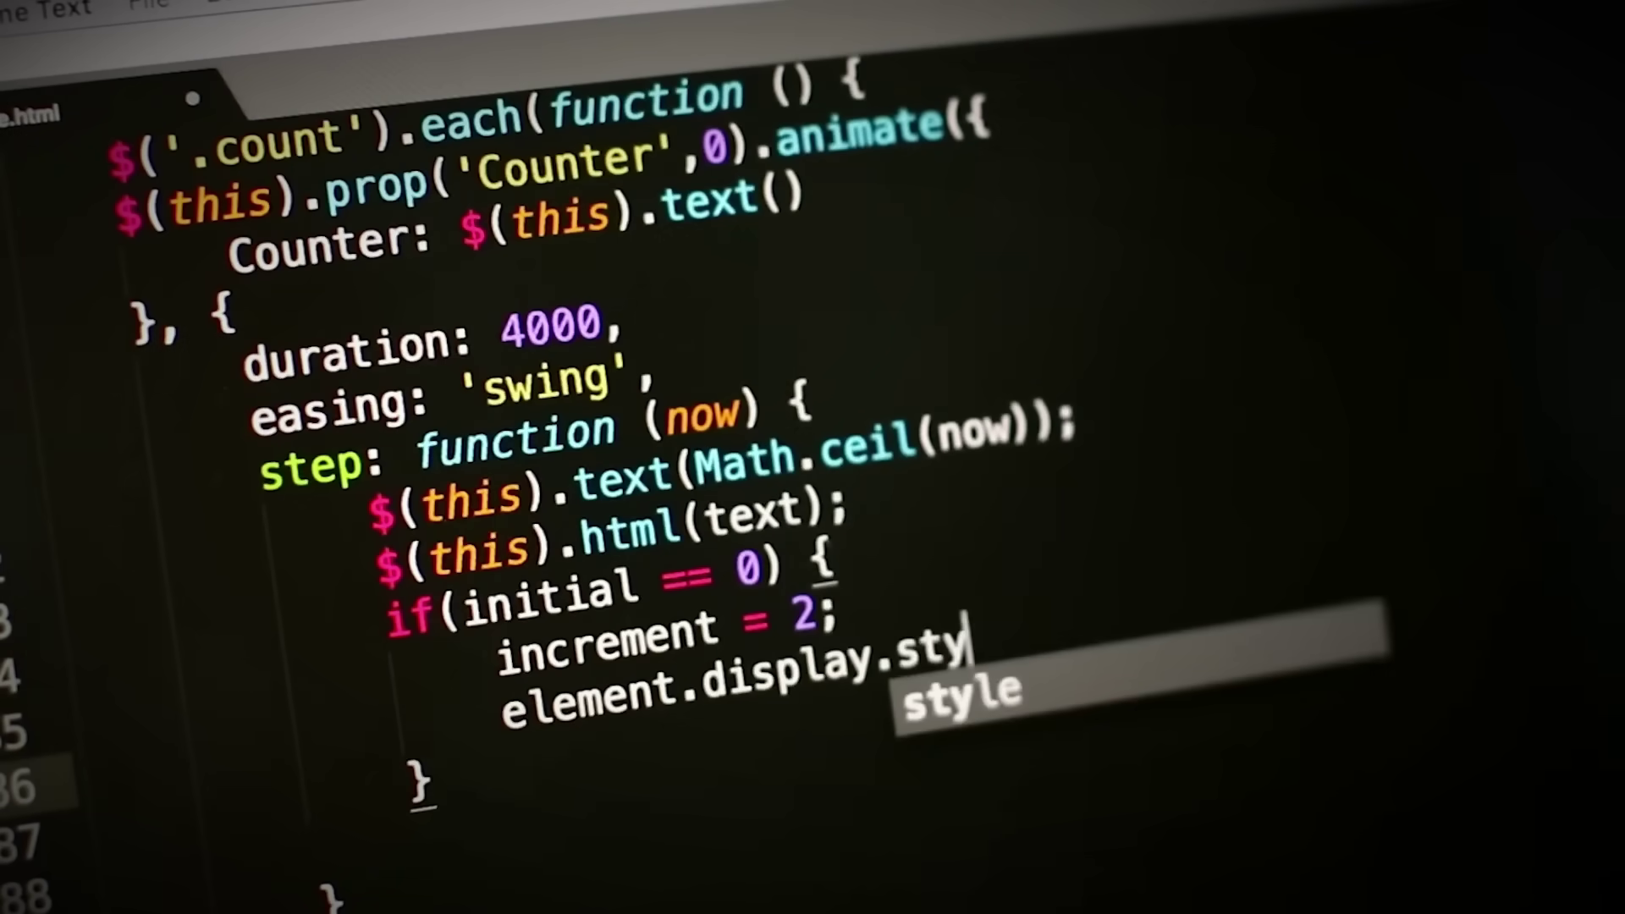
type("le")
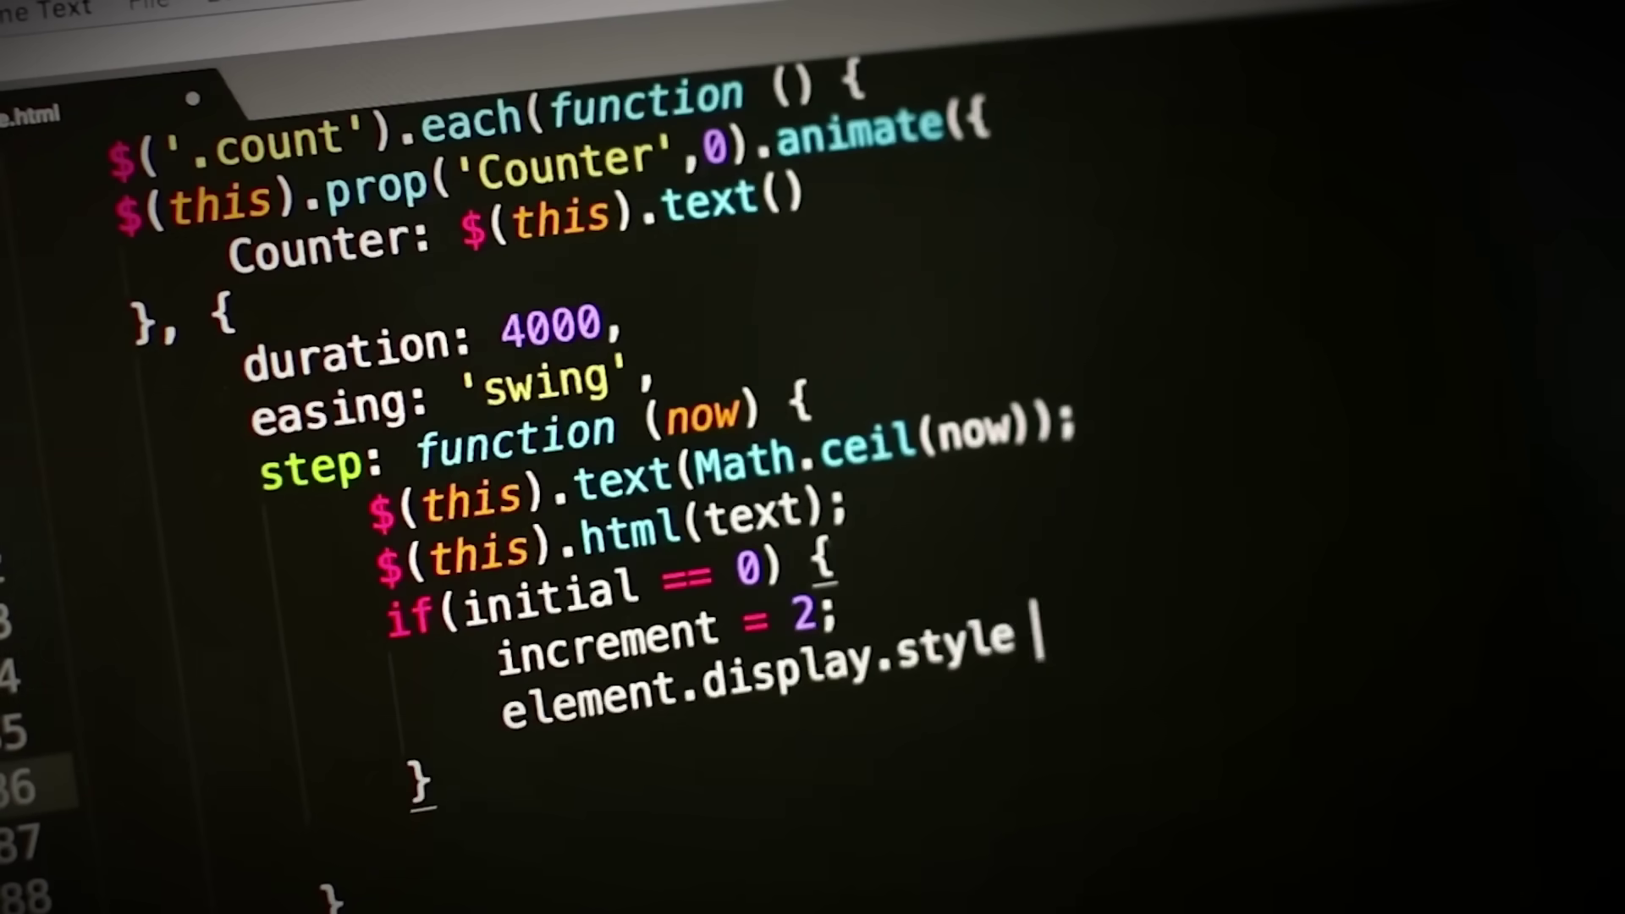
type(" = '")
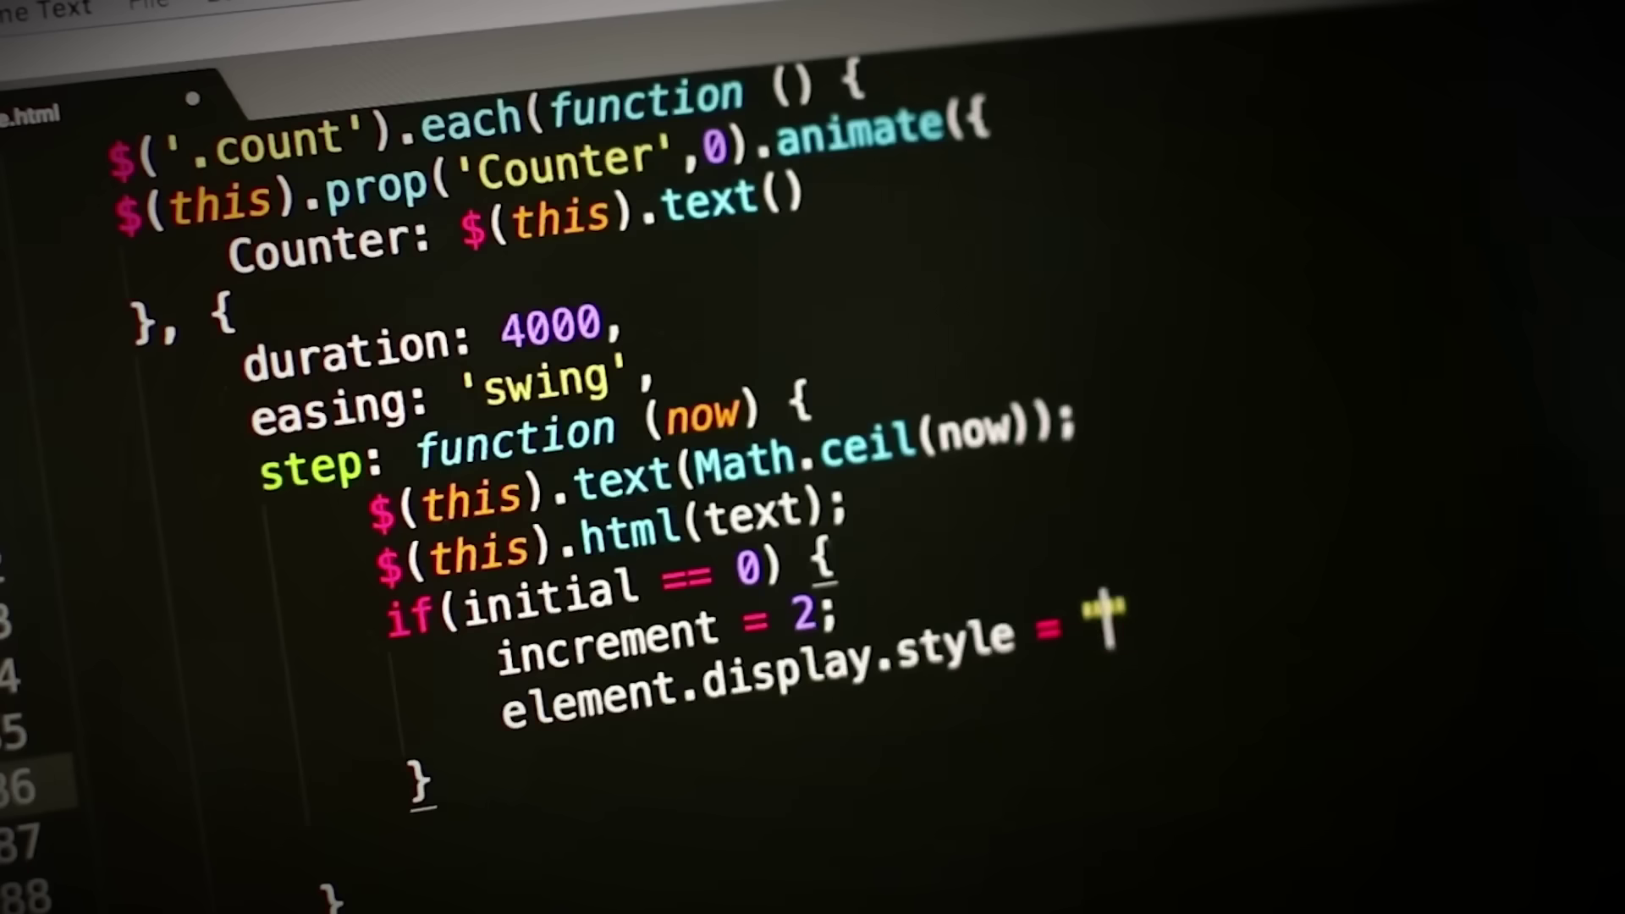
type("block")
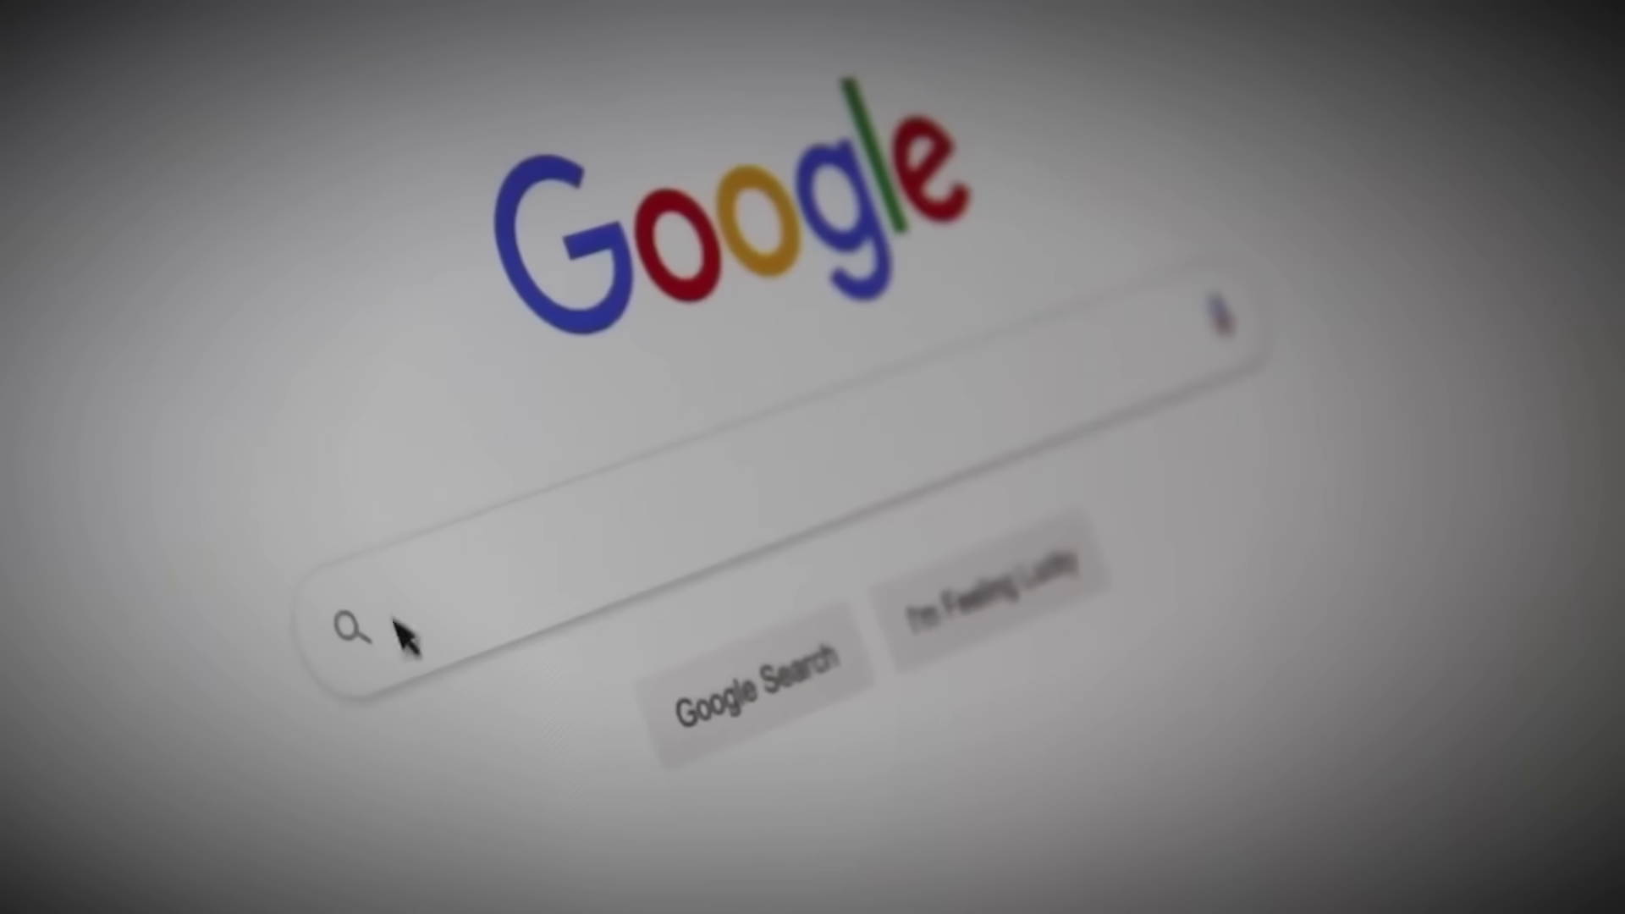
- Enter 'Search Engine Optimi' in the Google search box to bring up suggestions
type("Search Engine")
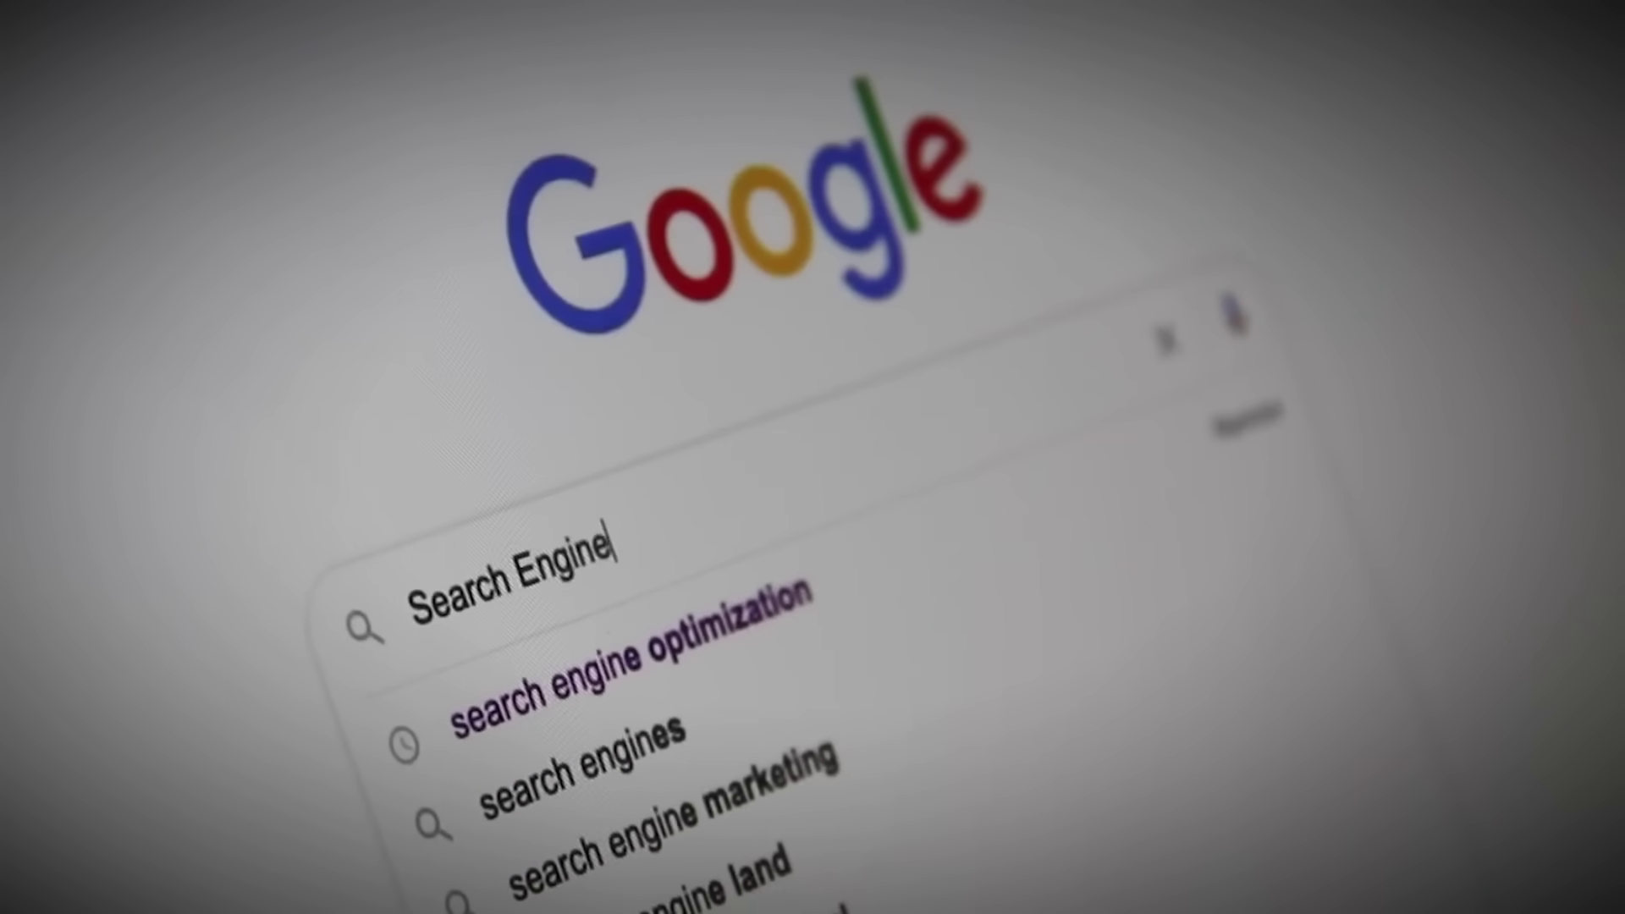
type(" Optimiz")
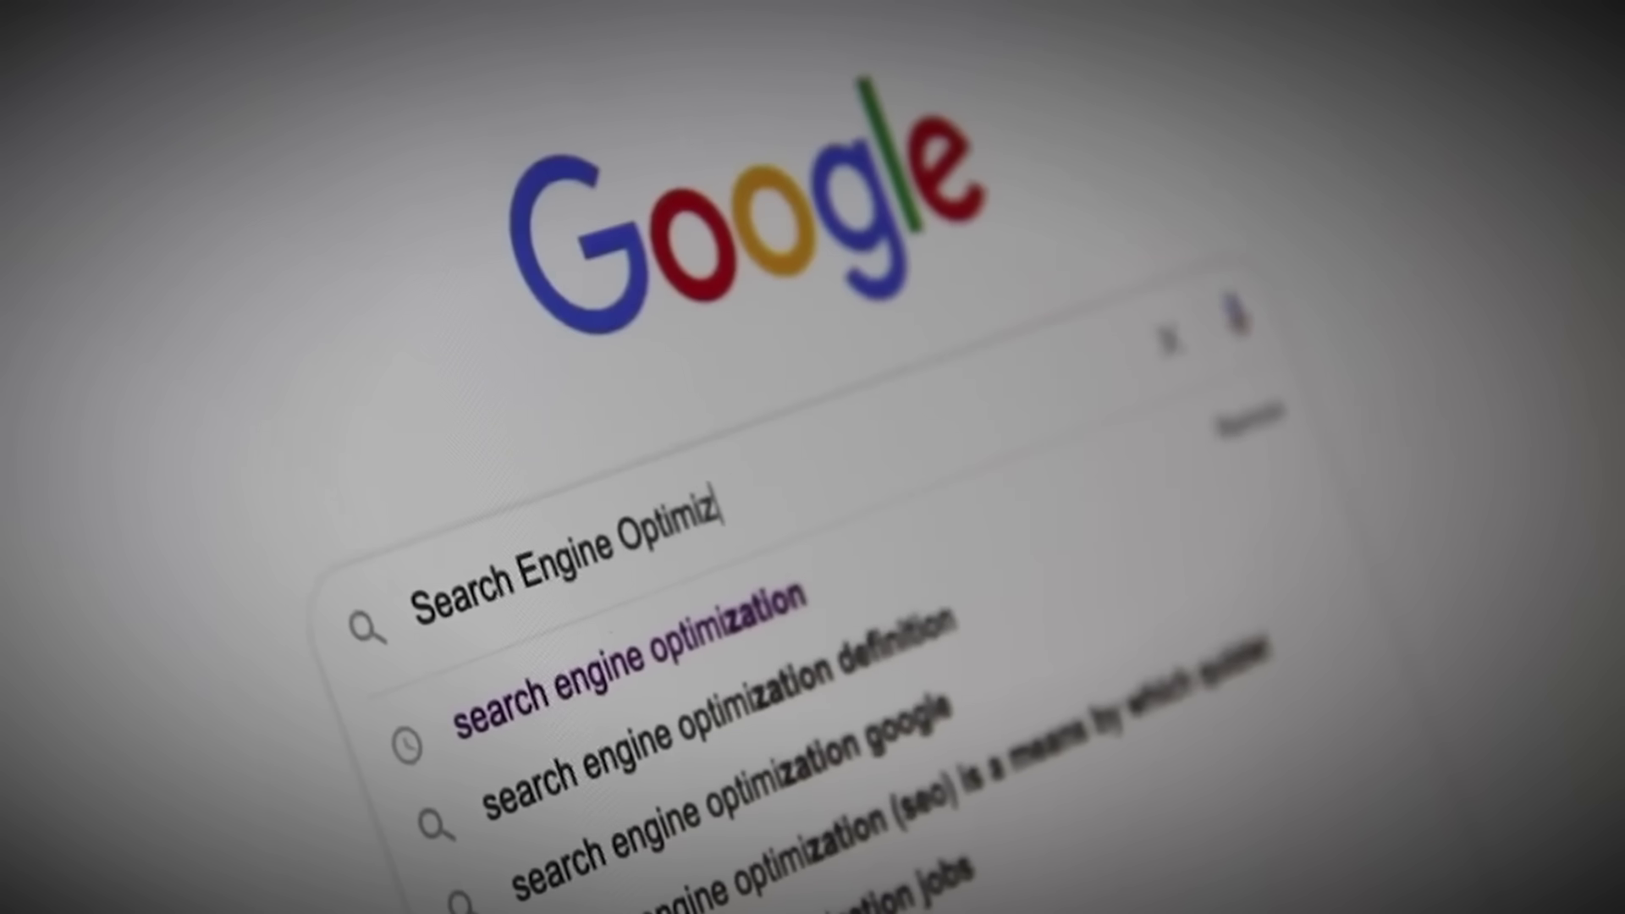